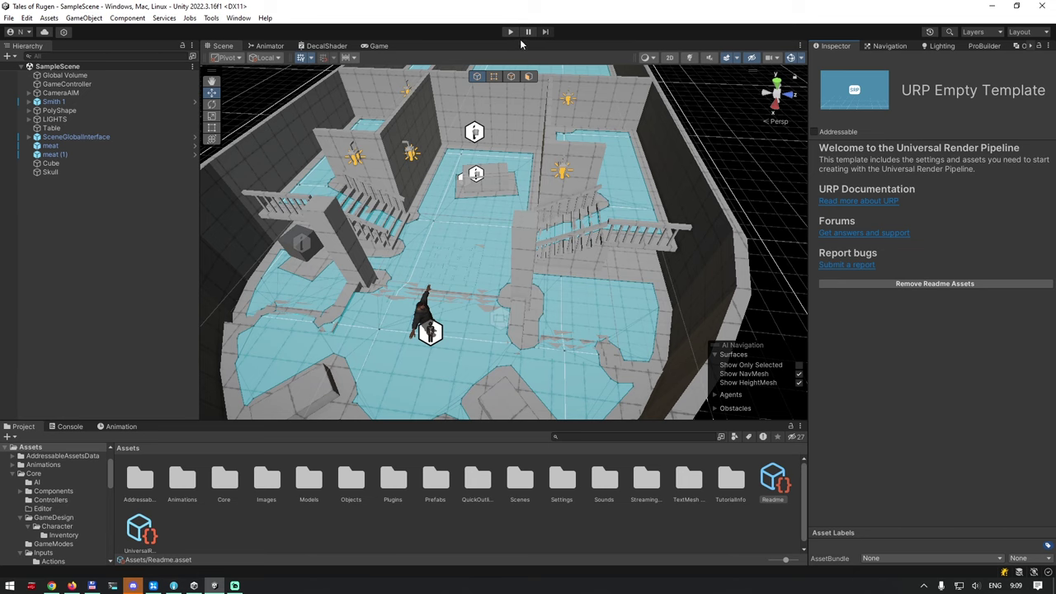
# Start the game in Play mode, then open and close the inventory with the I hotkey
pyautogui.click(510, 33)
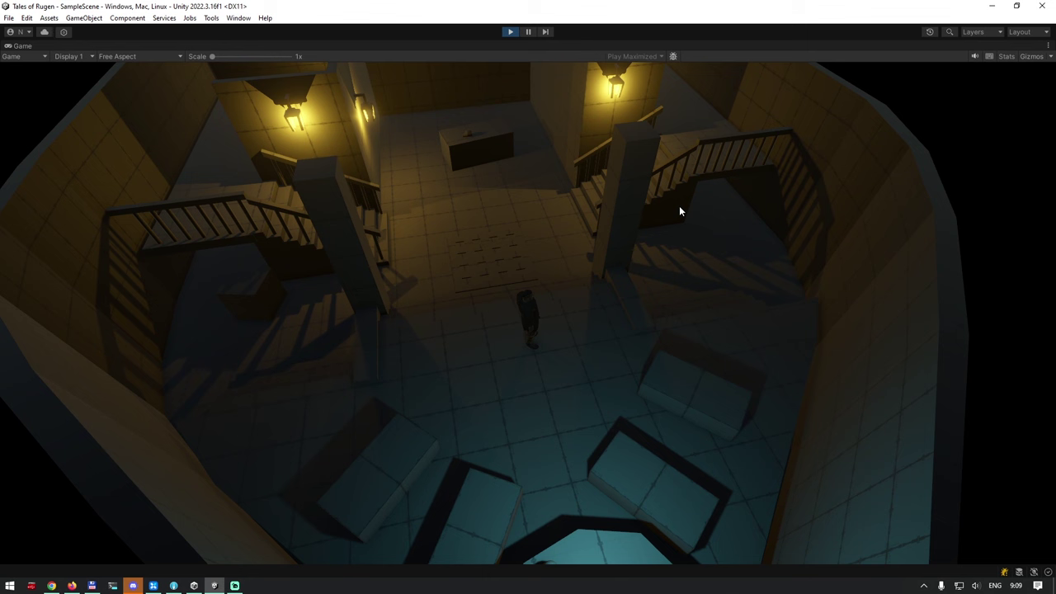
pyautogui.press('i')
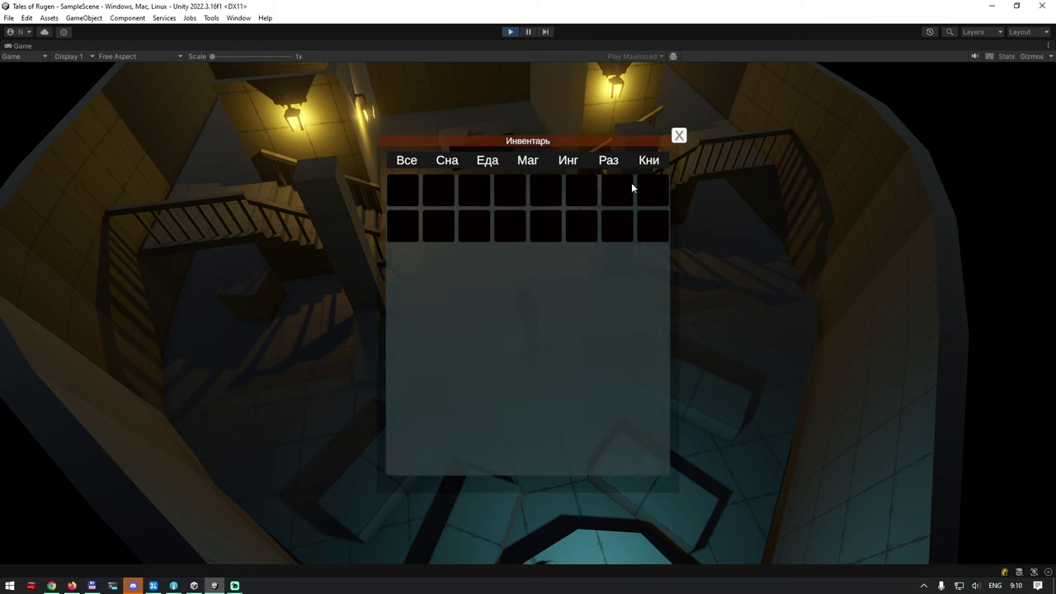
pyautogui.click(679, 137)
# Swing the camera and walk the character to the skull table, then away again
pyautogui.moveTo(635, 259); pyautogui.dragTo(460, 299, button='right')
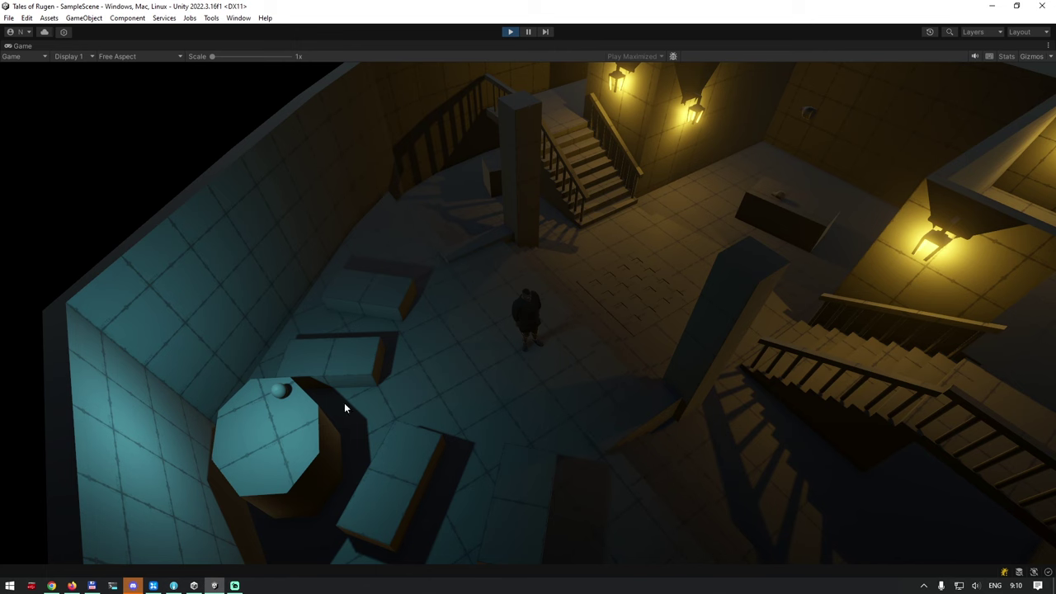
pyautogui.click(281, 394)
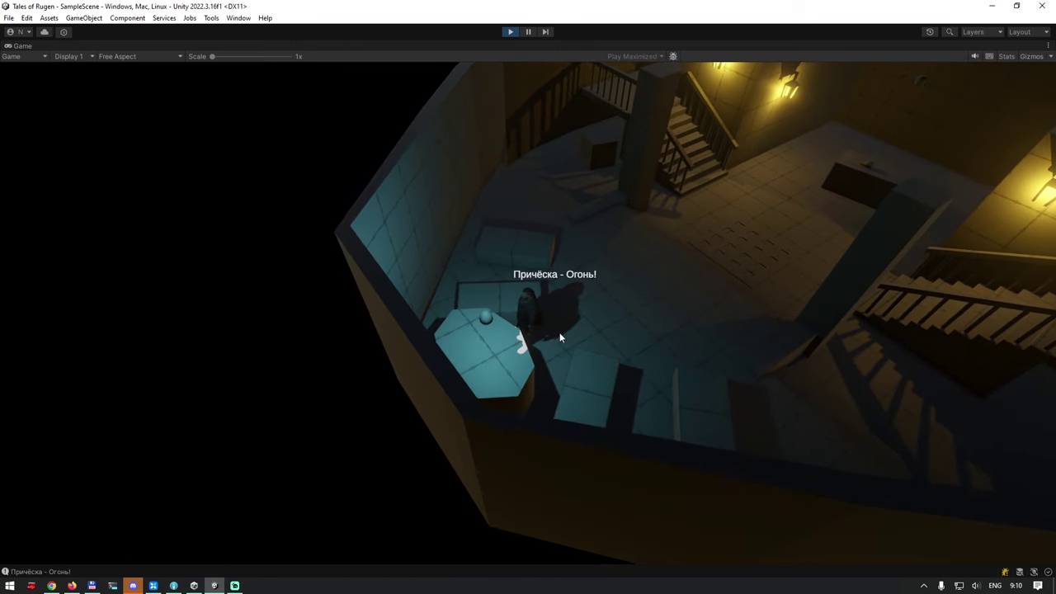
pyautogui.click(673, 323)
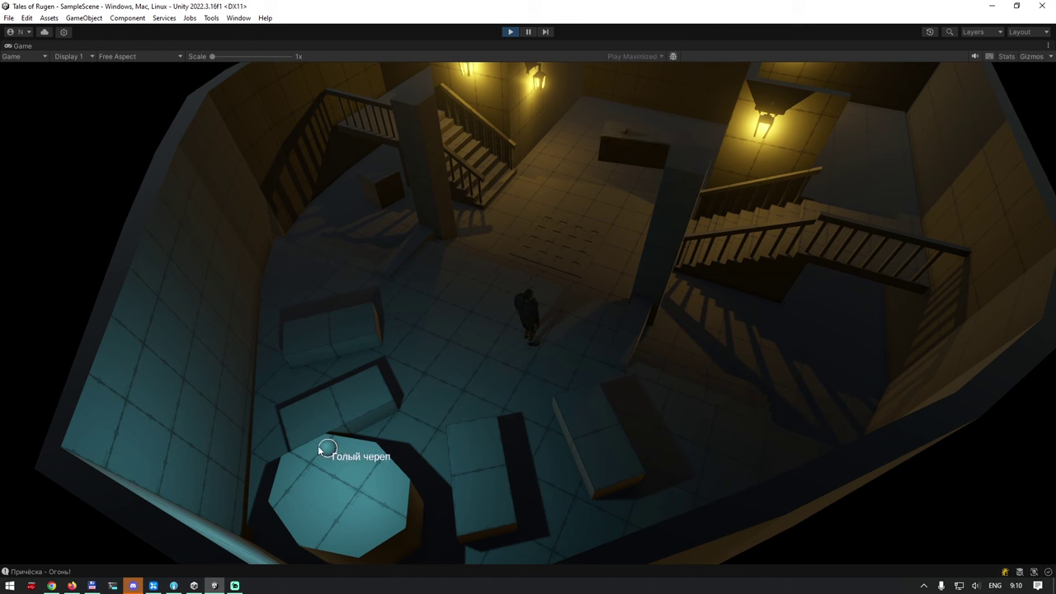
# Walk to the box by the pillar, close its window, and check the inventory
pyautogui.click(378, 189)
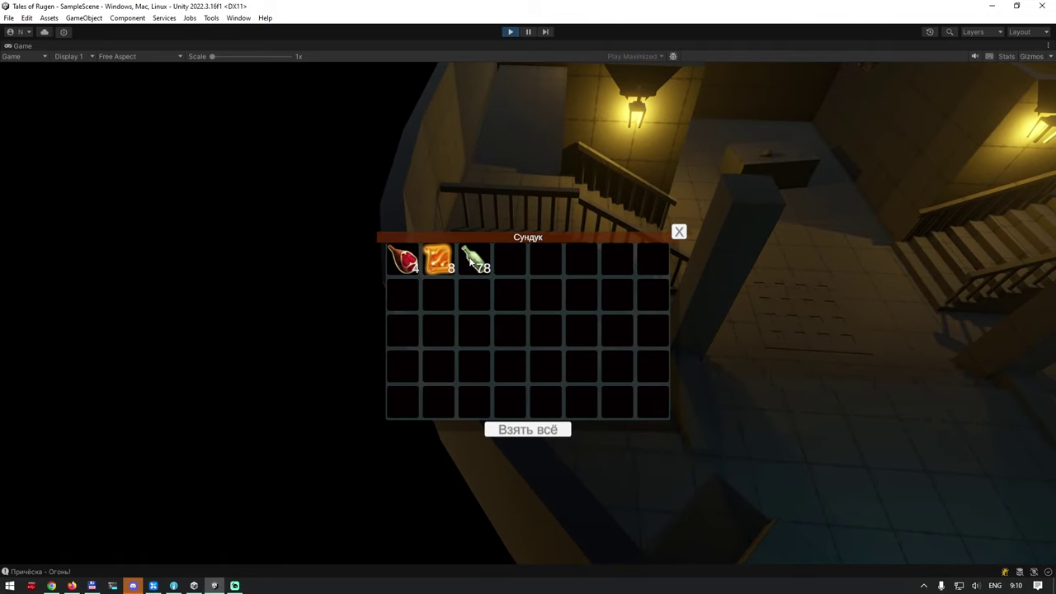
pyautogui.click(678, 234)
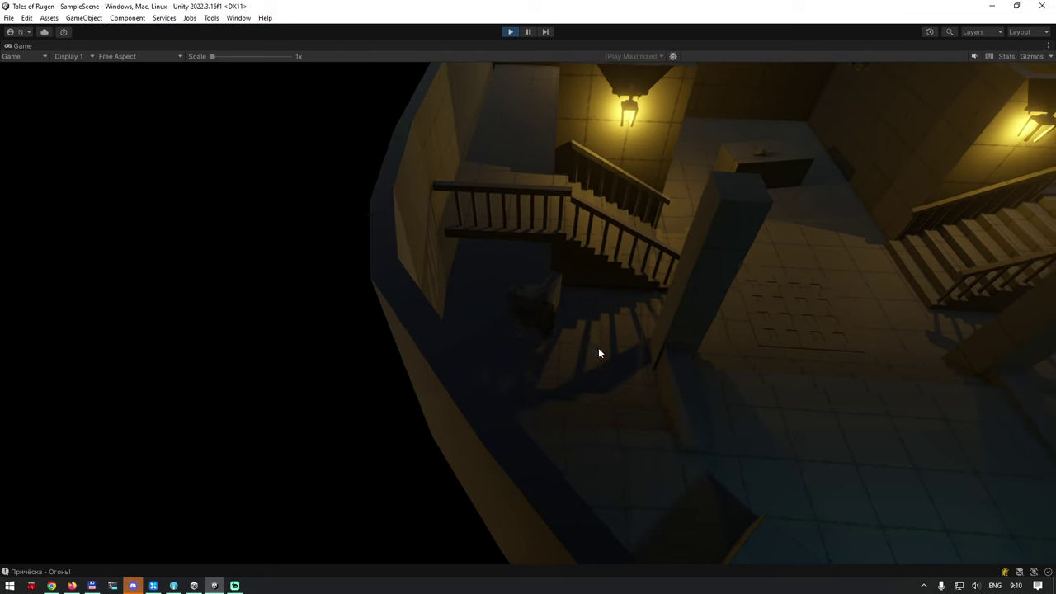
pyautogui.press('i')
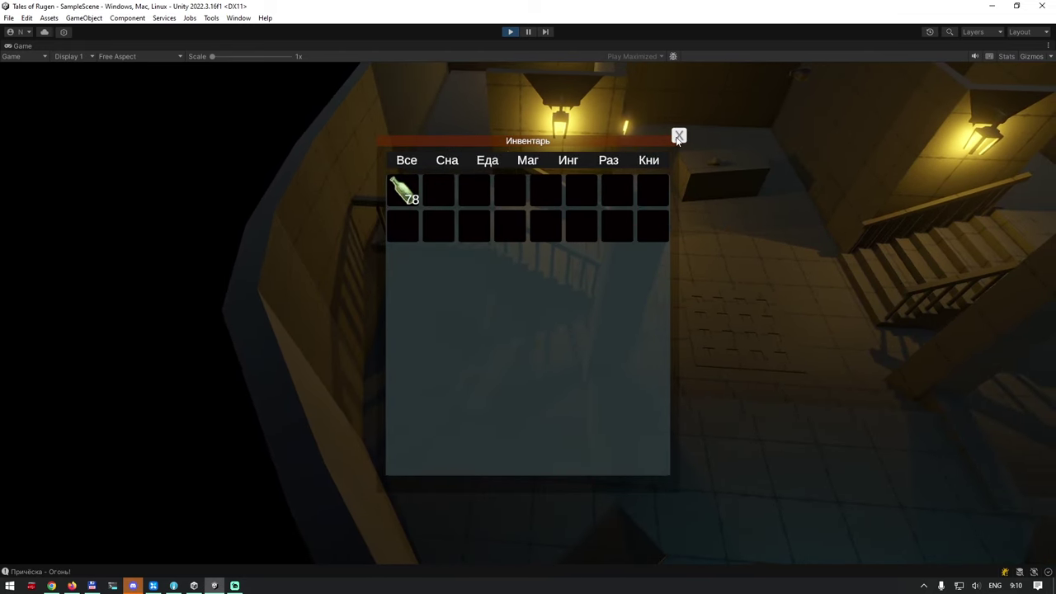
pyautogui.click(678, 137)
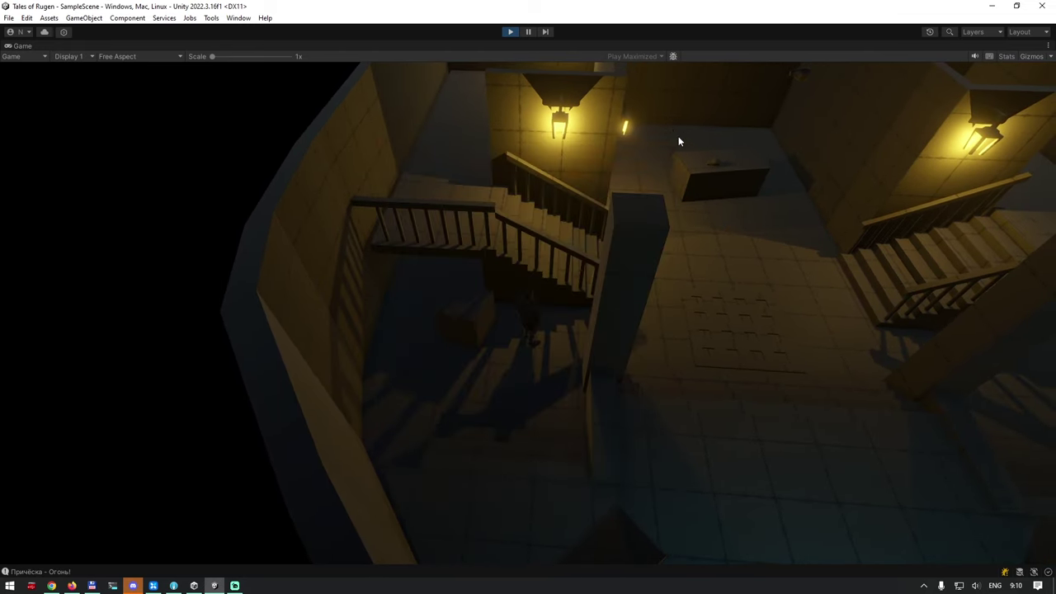
# Reopen the box, take all items, confirm them in the inventory, and turn the camera toward the desk
pyautogui.click(468, 331)
pyautogui.click(538, 436)
pyautogui.press('i')
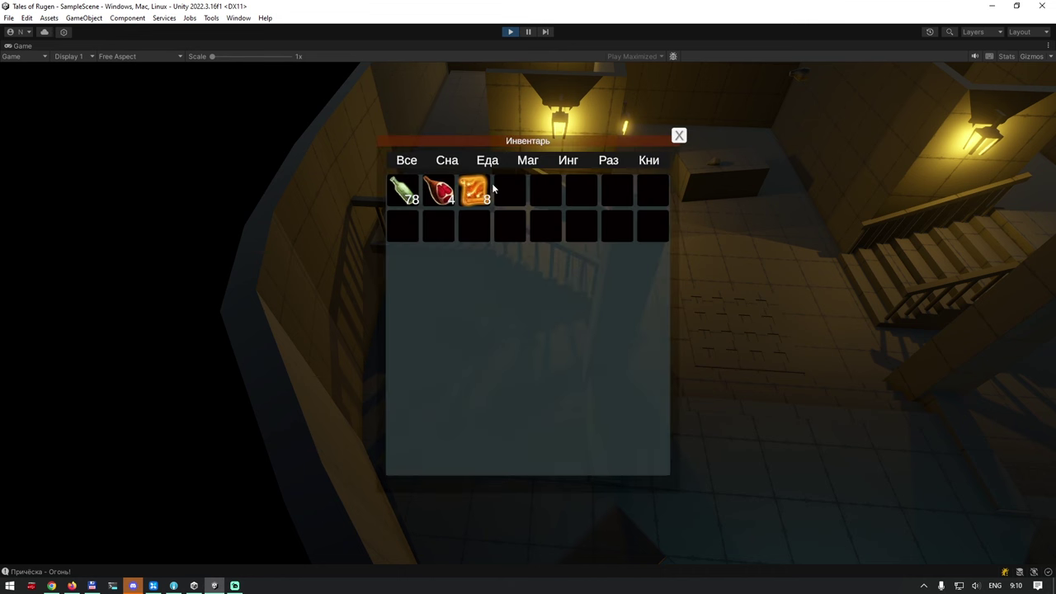
pyautogui.click(678, 136)
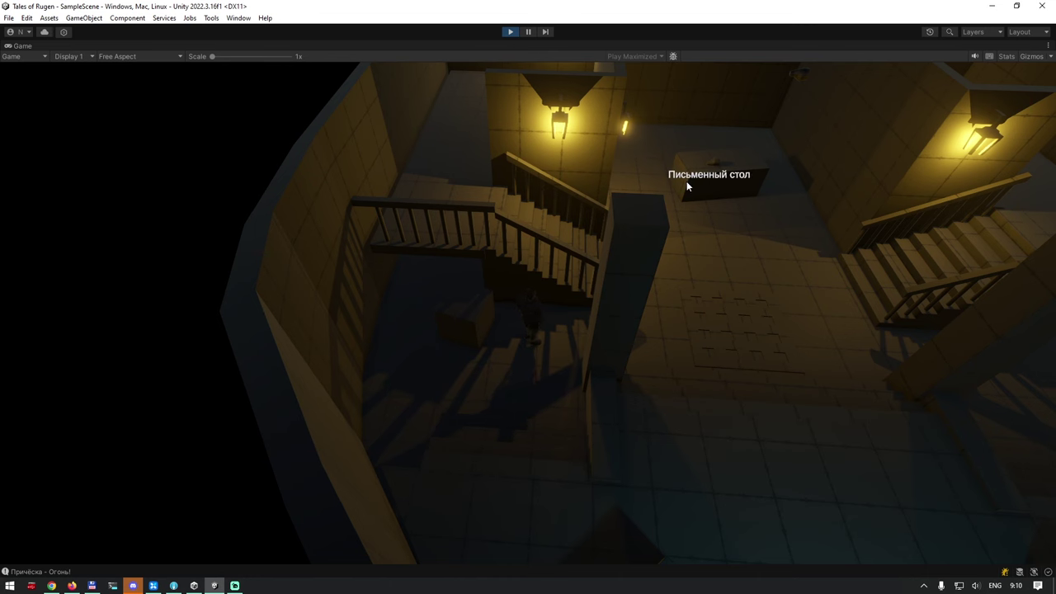
pyautogui.moveTo(687, 181)
pyautogui.mouseDown(button='middle')
pyautogui.moveTo(883, 290)
pyautogui.moveTo(665, 274)
pyautogui.mouseUp(button='middle')
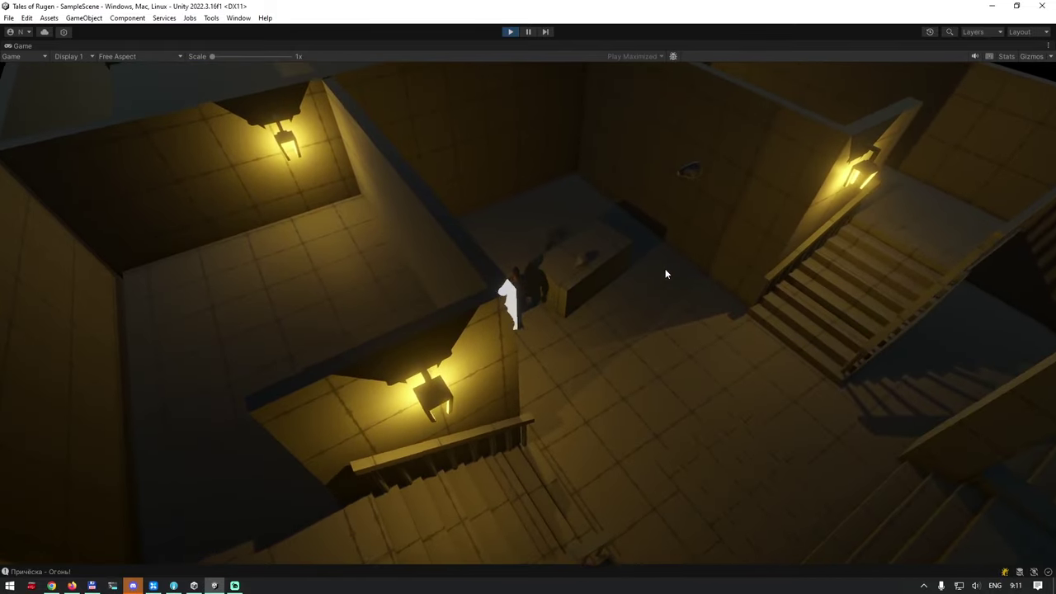
# Take the meat from the desk chest with Взять всё and check it in the inventory
pyautogui.click(665, 274)
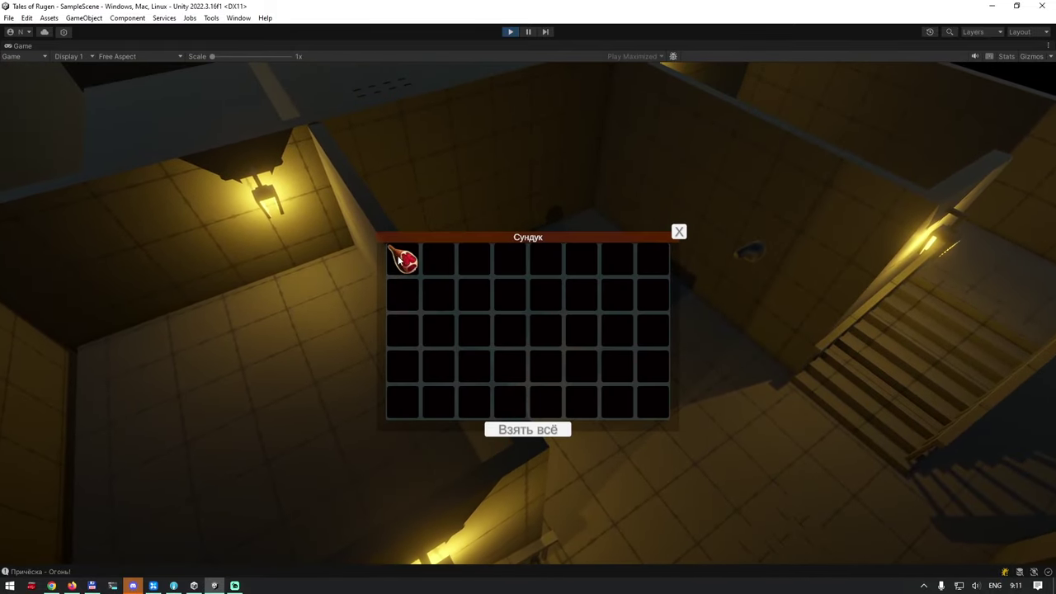
pyautogui.click(526, 431)
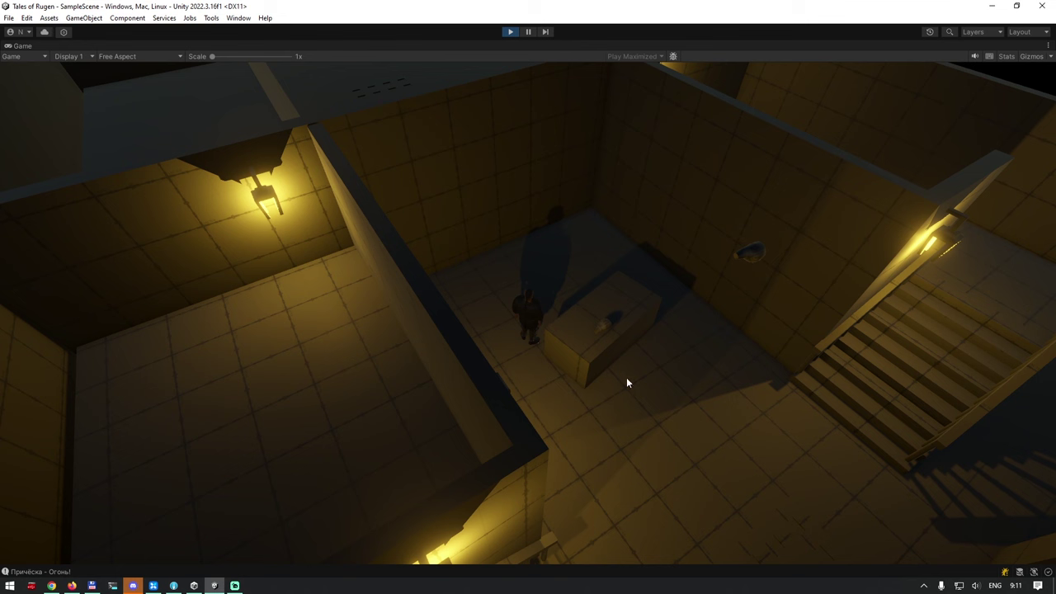
pyautogui.press('i')
pyautogui.press('i')
pyautogui.press('i')
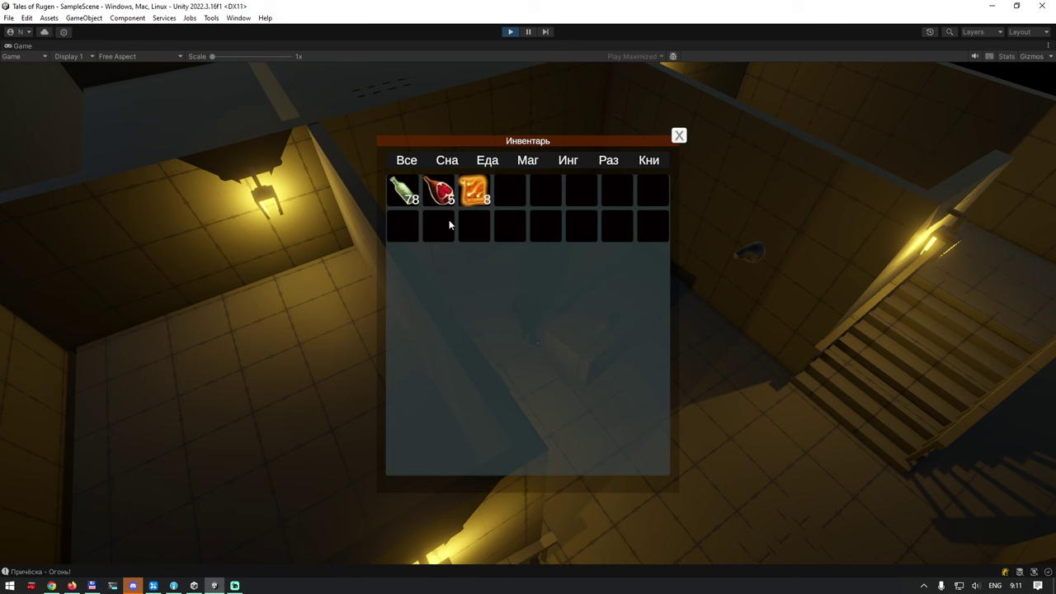
pyautogui.press('i')
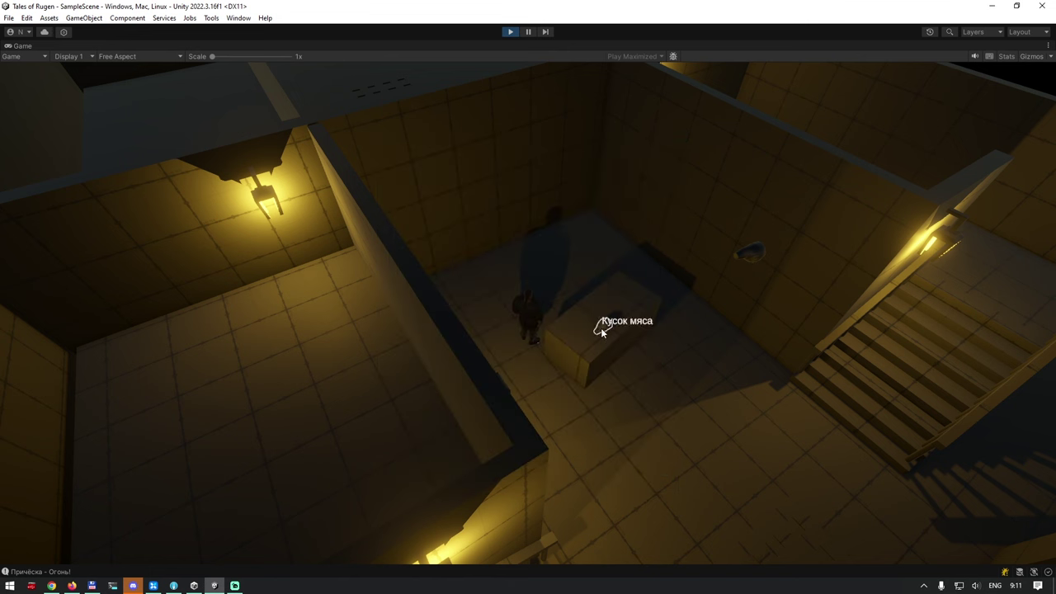
# Show object labels with Alt, pick up the Кусок мяса, and trigger the line "И как я это сделаю"
pyautogui.press('alt')
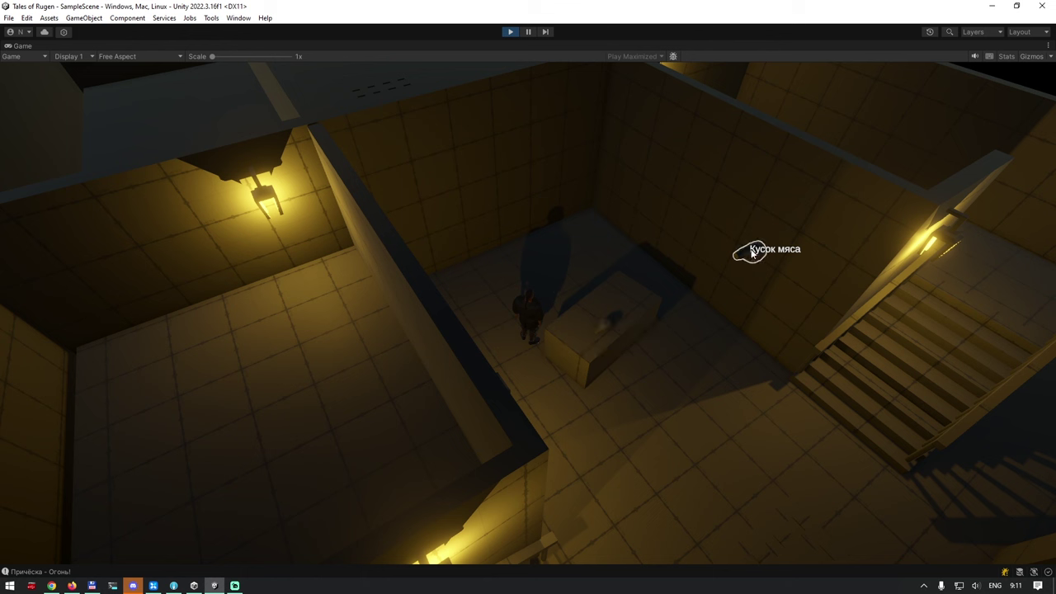
pyautogui.click(607, 323)
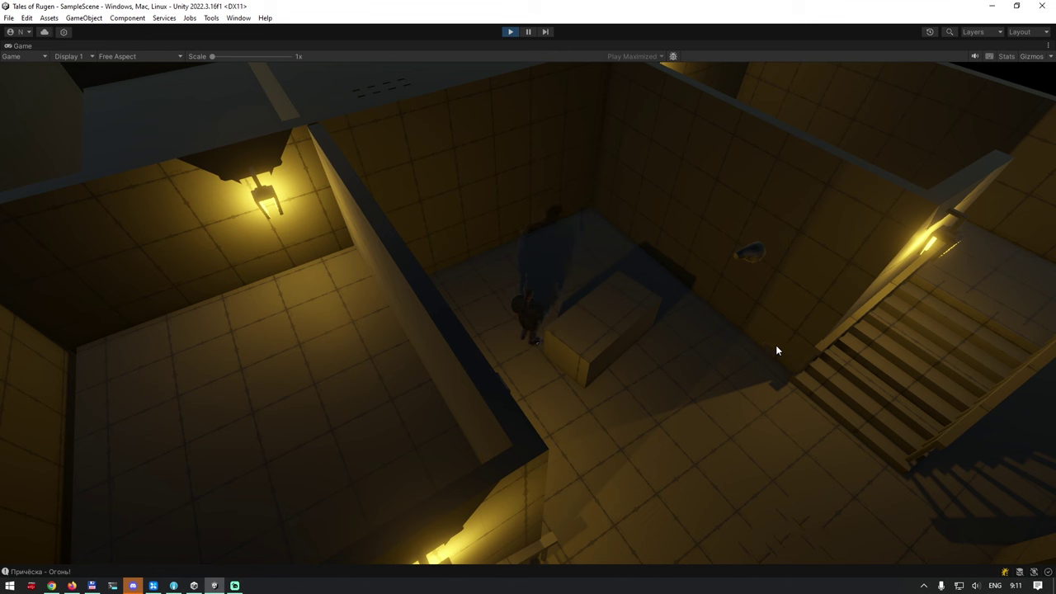
pyautogui.press('i')
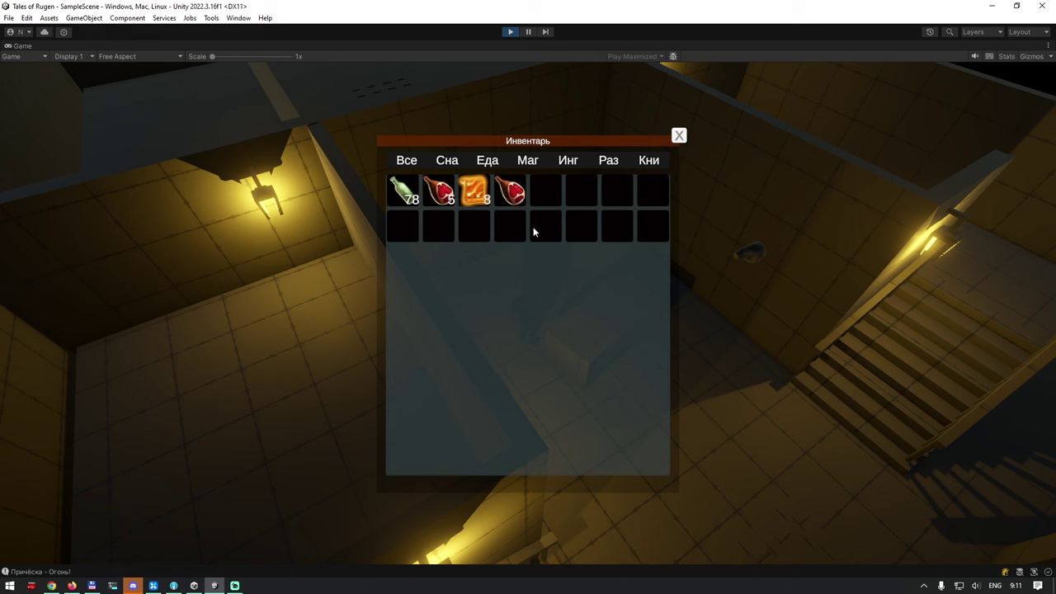
pyautogui.click(678, 135)
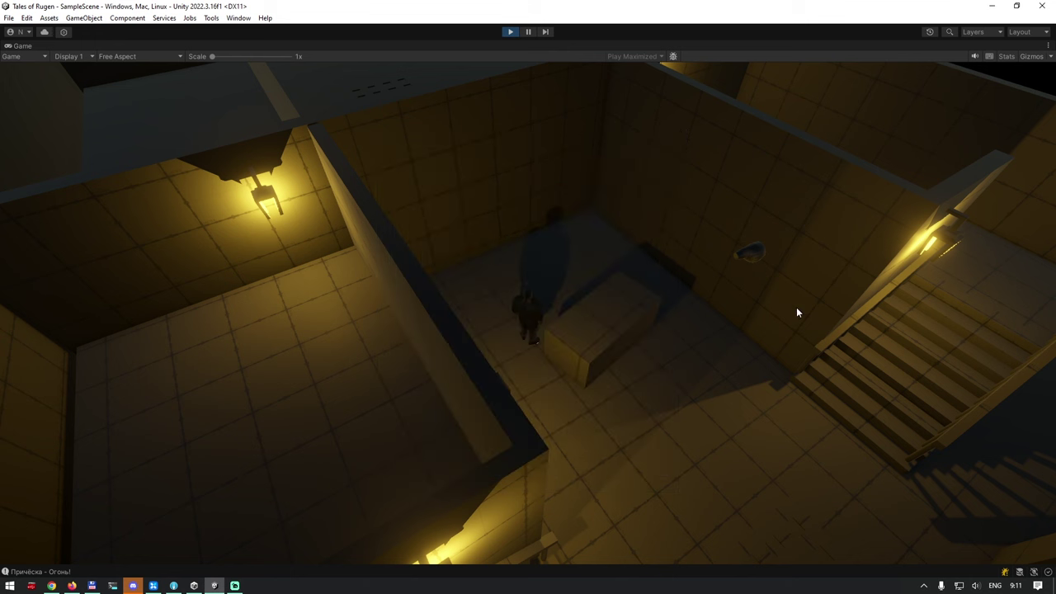
pyautogui.click(757, 252)
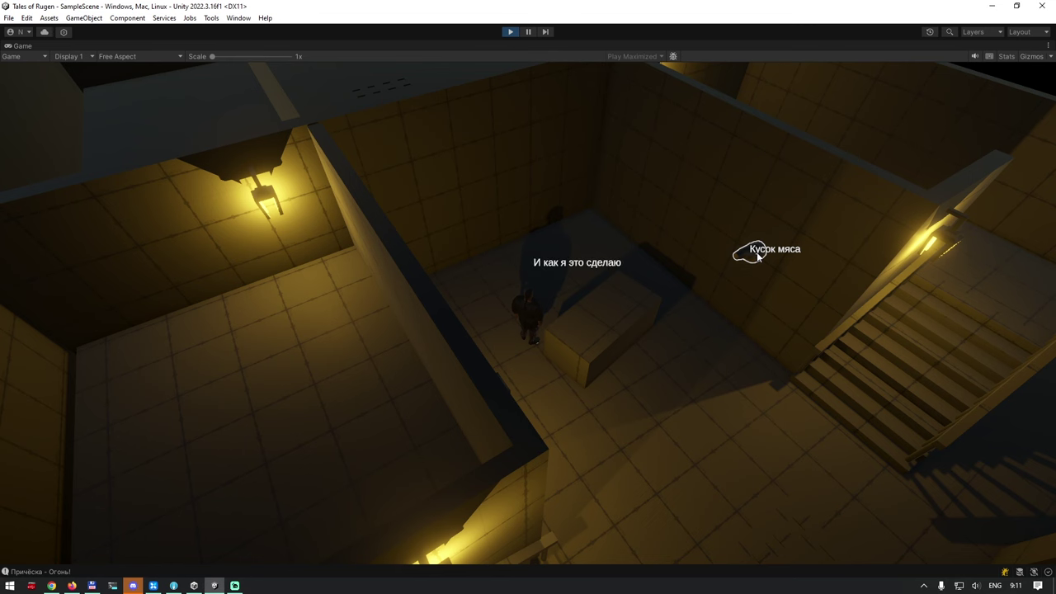
# Orbit the camera around the character until it faces the stairs and platform
pyautogui.moveTo(670, 395); pyautogui.dragTo(506, 375, button='right')
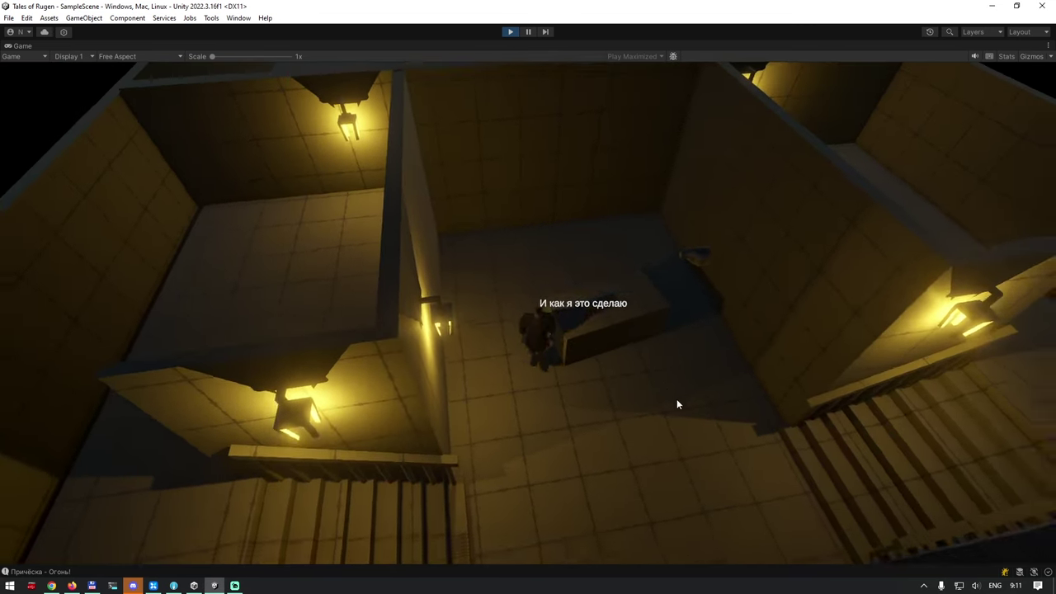
pyautogui.moveTo(677, 399)
pyautogui.mouseDown(button='right')
pyautogui.moveTo(440, 374)
pyautogui.moveTo(882, 389)
pyautogui.moveTo(923, 326)
pyautogui.mouseUp(button='right')
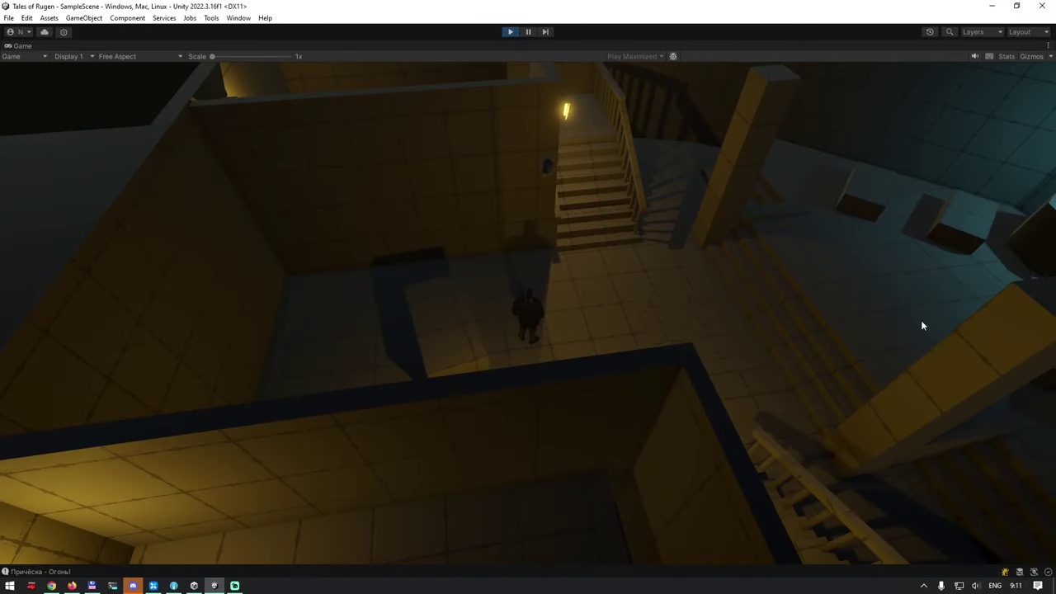
pyautogui.moveTo(658, 267); pyautogui.dragTo(982, 307, button='right')
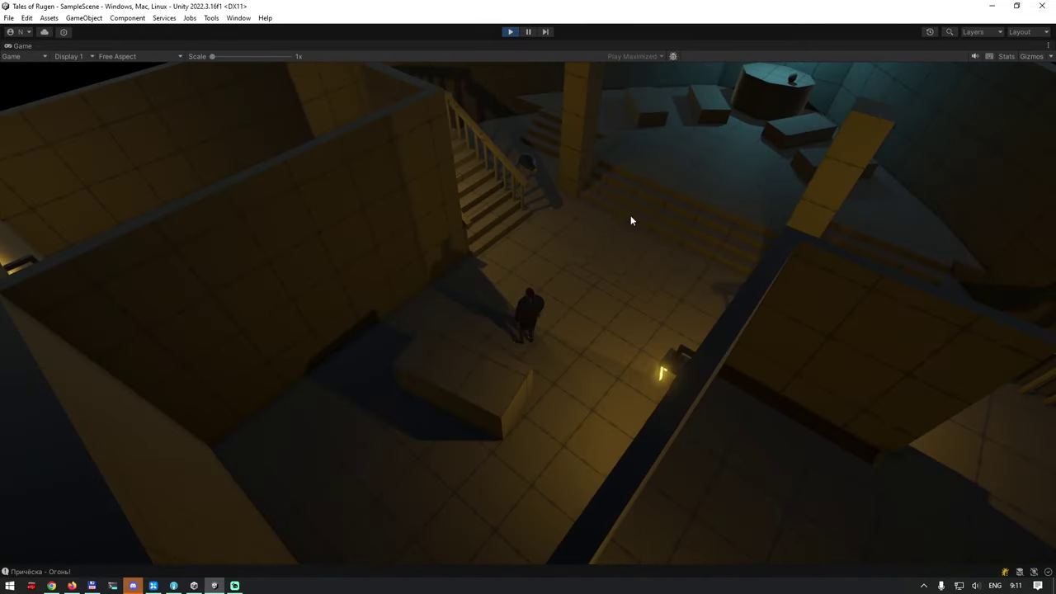
pyautogui.moveTo(631, 220); pyautogui.dragTo(687, 225, button='right')
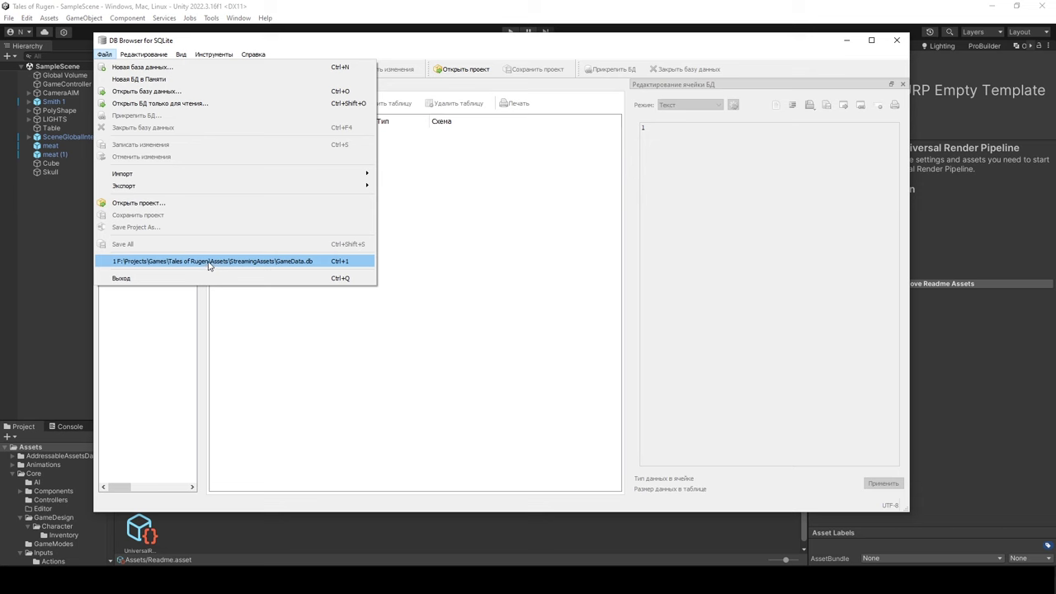
# Open GameData.db and expand the character and chests tables to view their columns, then collapse them
pyautogui.click(206, 262)
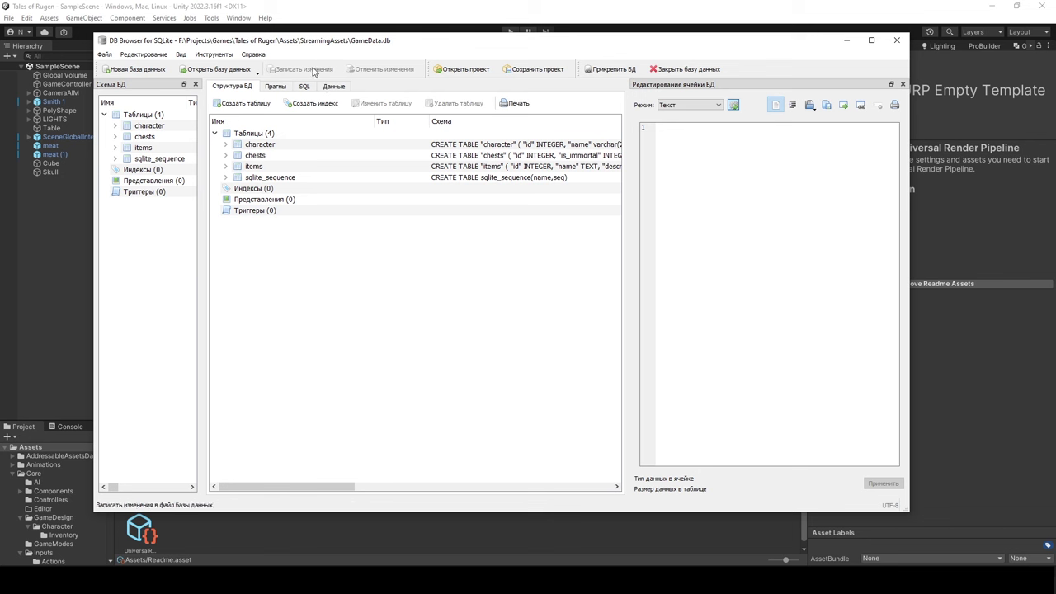
pyautogui.click(116, 126)
pyautogui.click(116, 127)
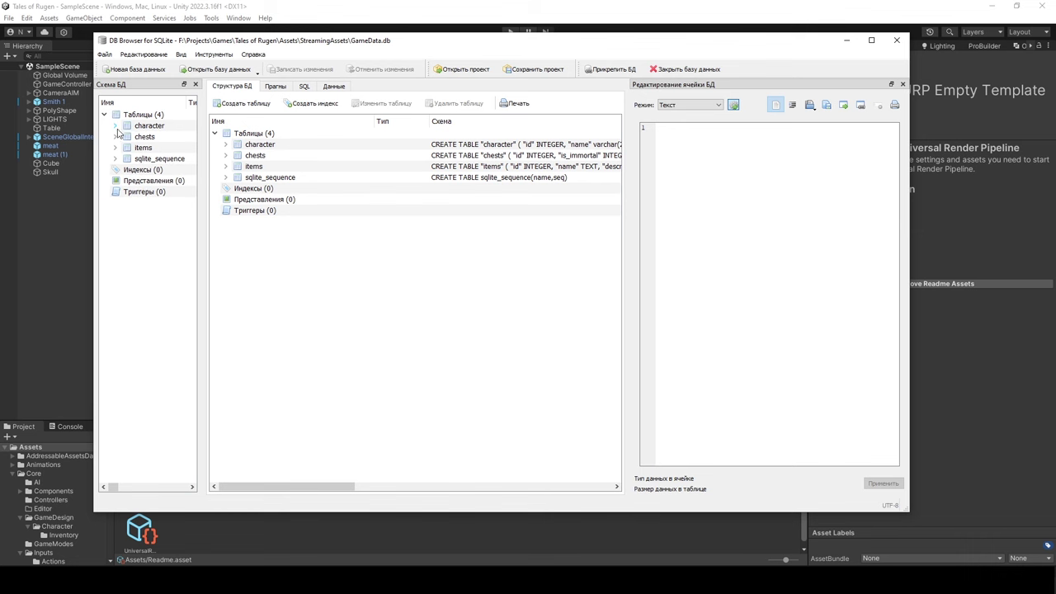
pyautogui.click(116, 137)
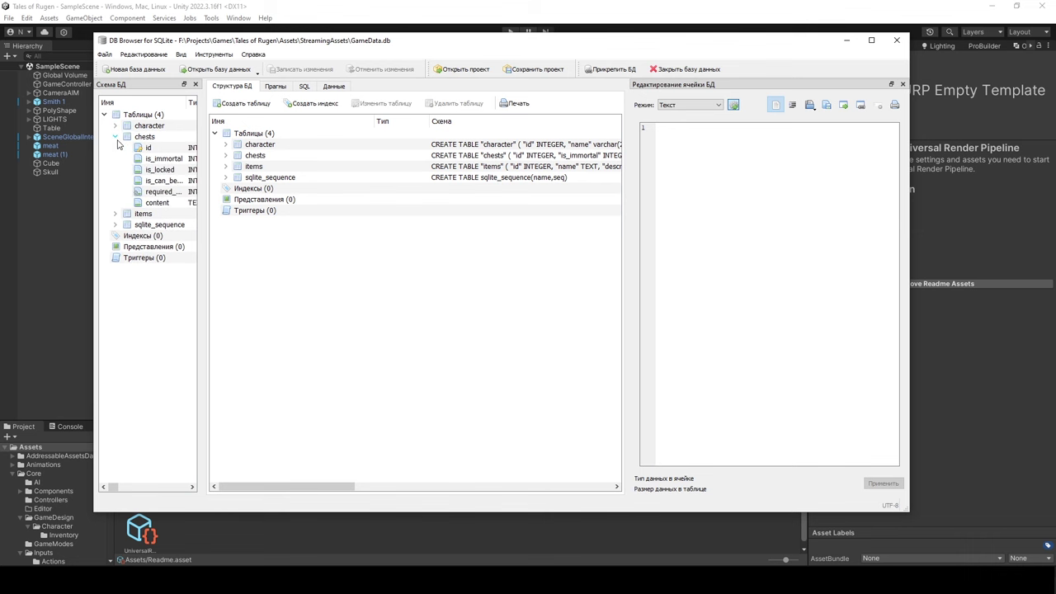
pyautogui.click(116, 138)
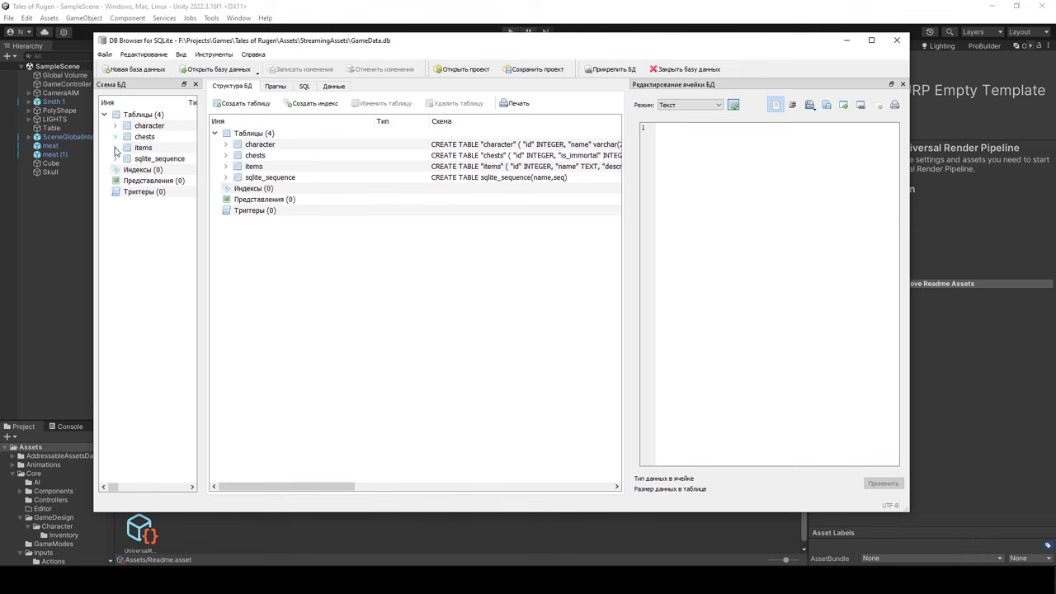
# In Browse Data, view the character, chests and items tables' rows in turn
pyautogui.click(332, 89)
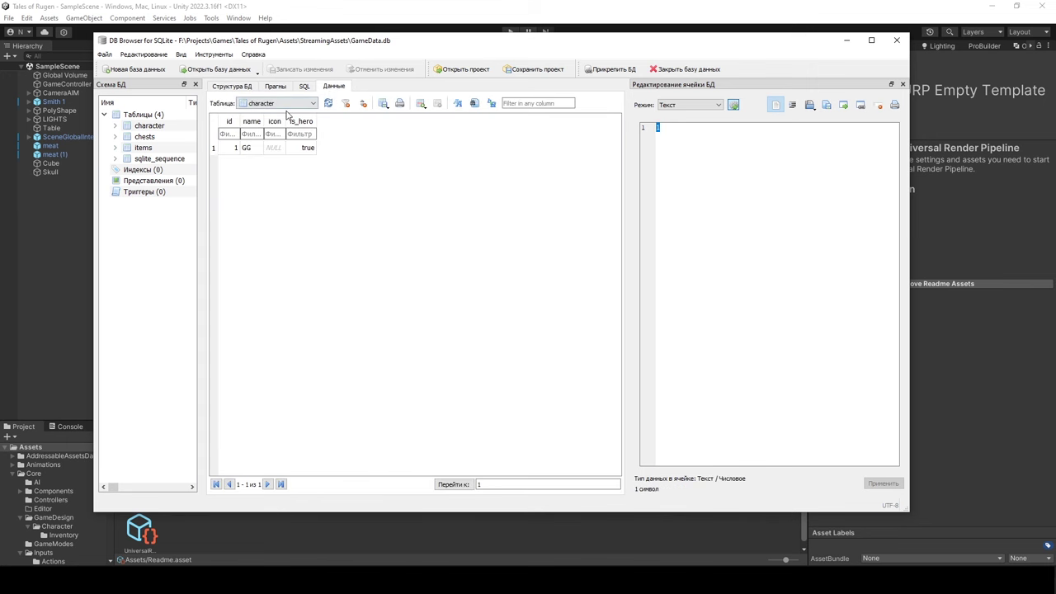
pyautogui.click(292, 104)
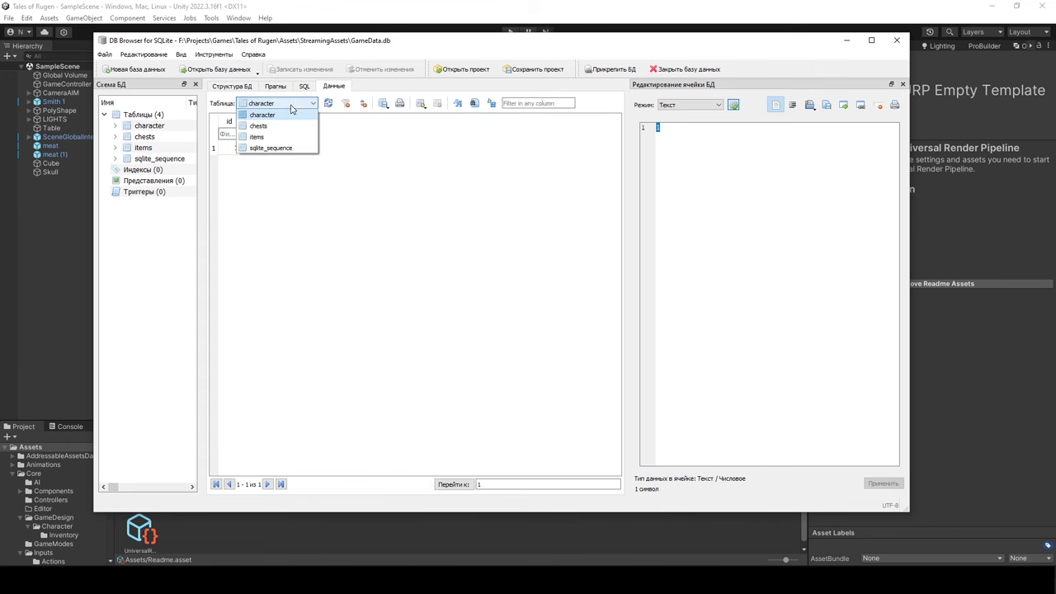
pyautogui.click(274, 128)
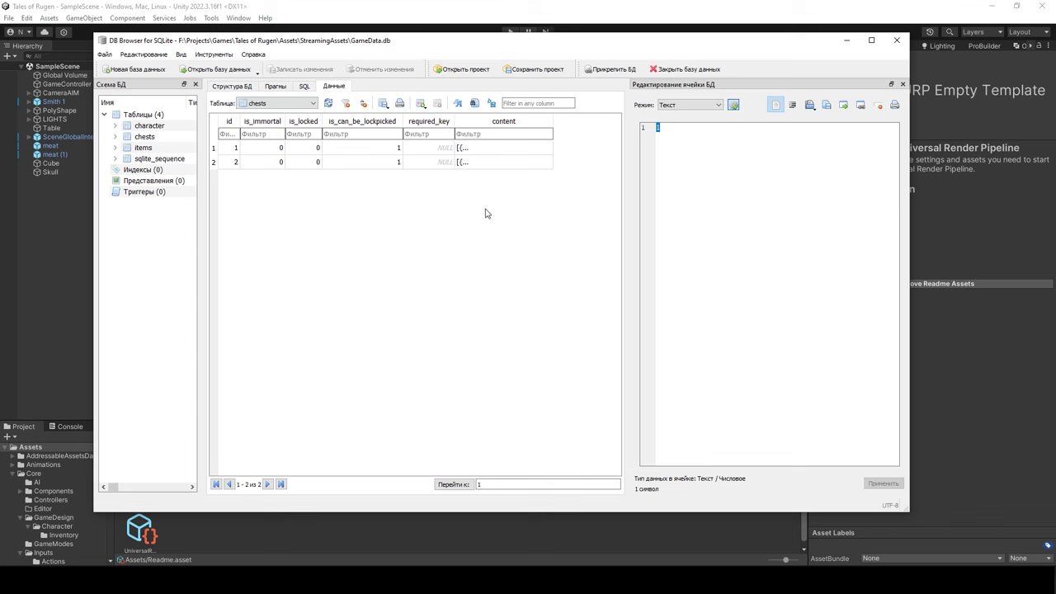
pyautogui.click(293, 106)
pyautogui.click(255, 137)
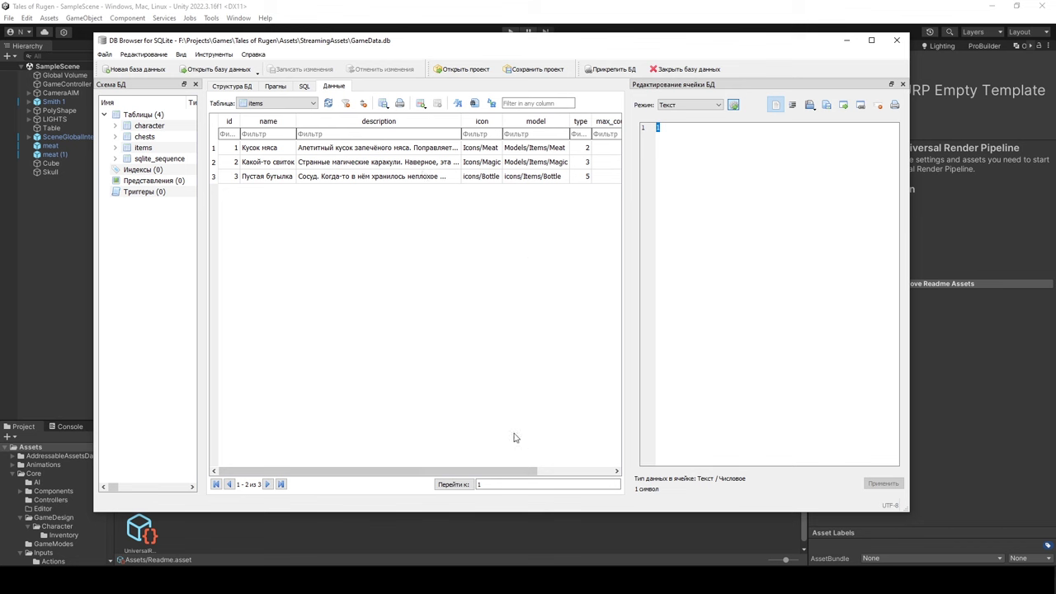
# Scroll the grid right and load row 1's additional_properties value {csacsa} into the cell editor
pyautogui.moveTo(518, 476); pyautogui.dragTo(594, 476)
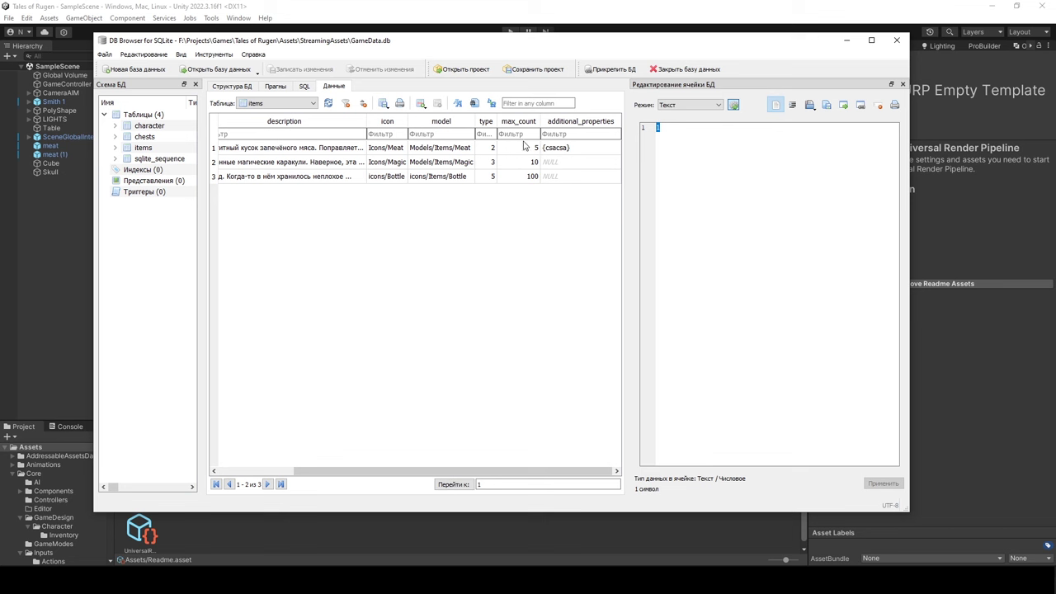
pyautogui.click(576, 151)
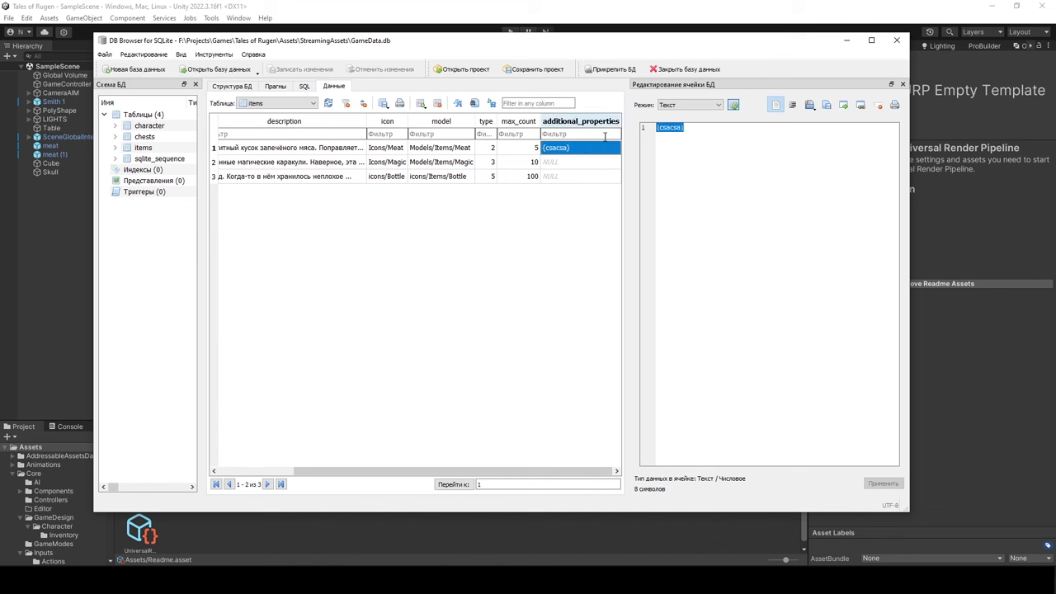
pyautogui.click(696, 175)
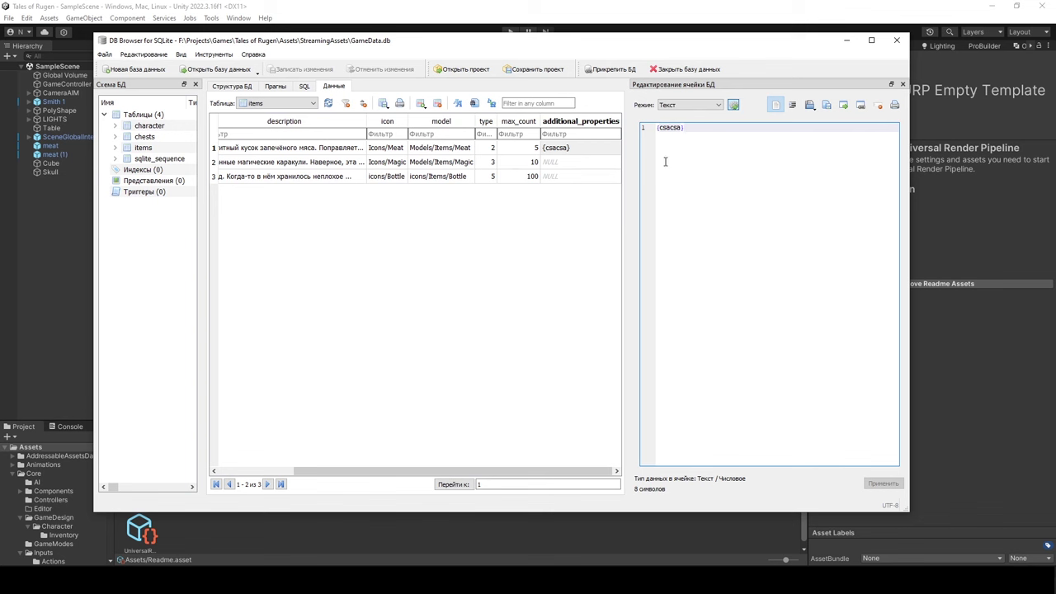
# Switch to the chests table and compare the content JSON of chests 1 and 2
pyautogui.click(296, 104)
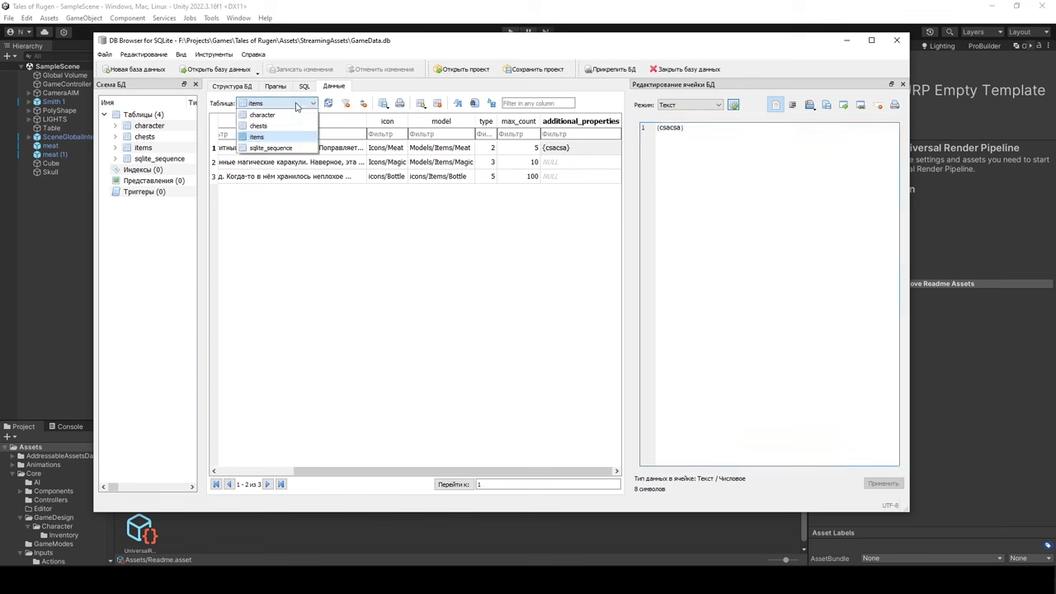
pyautogui.click(263, 126)
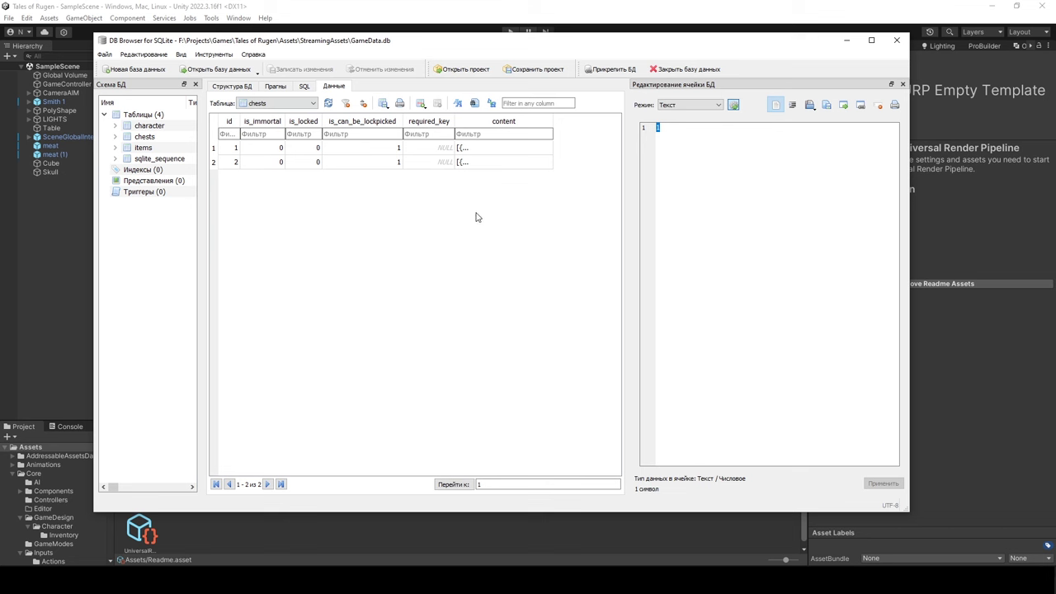
pyautogui.click(493, 148)
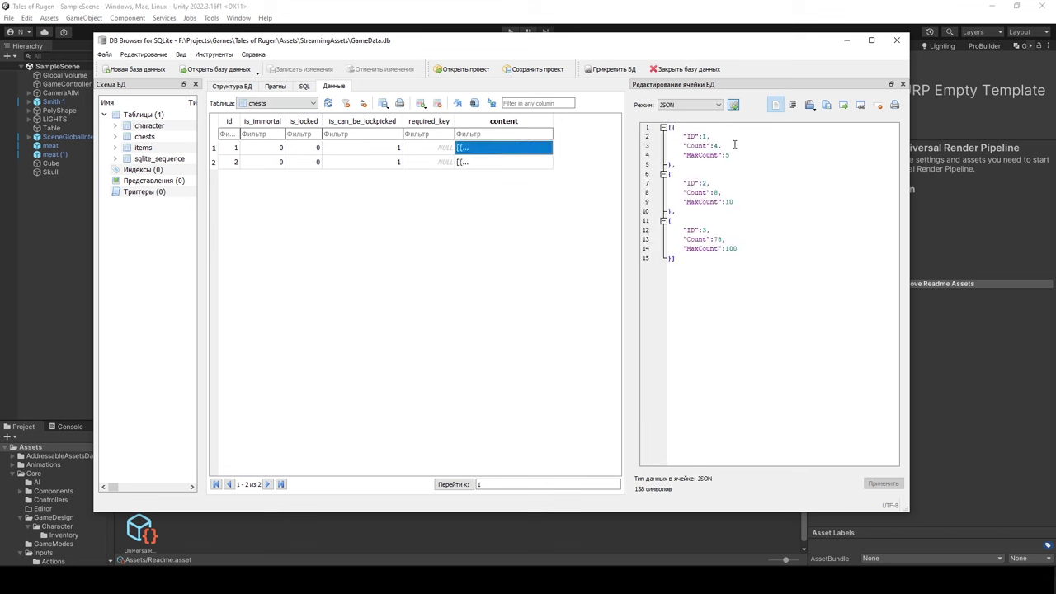
pyautogui.click(492, 162)
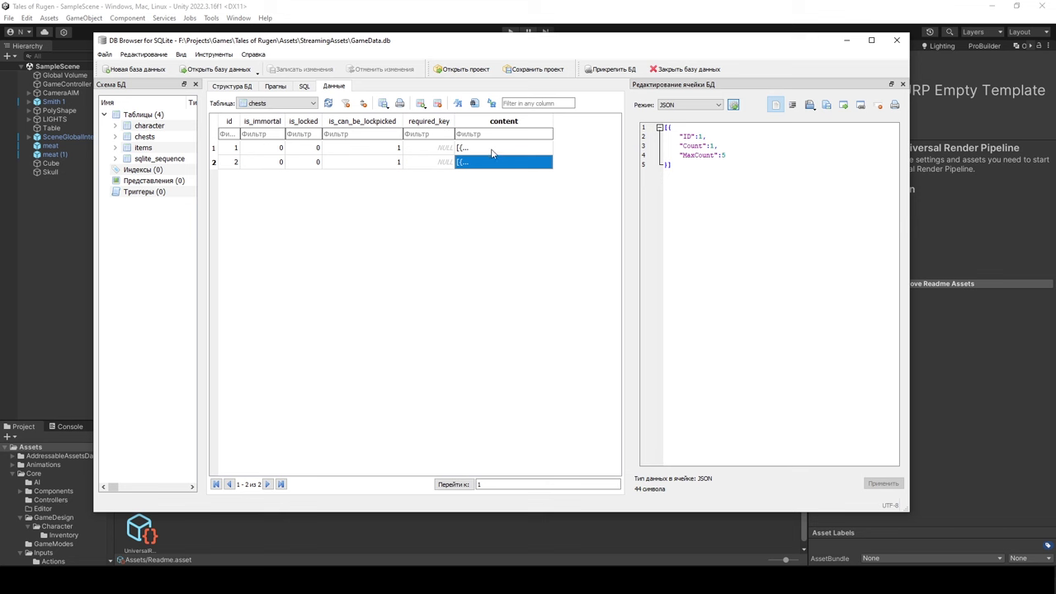
pyautogui.click(493, 149)
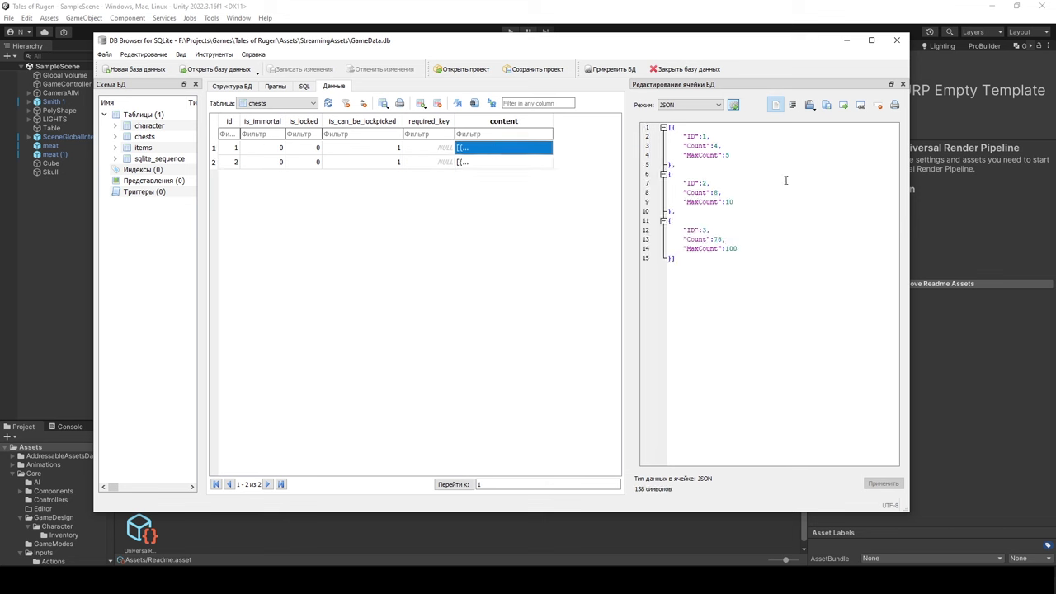
# Step through chest 1's Count and MaxCount entries in the JSON editor
pyautogui.click(693, 137)
pyautogui.click(696, 146)
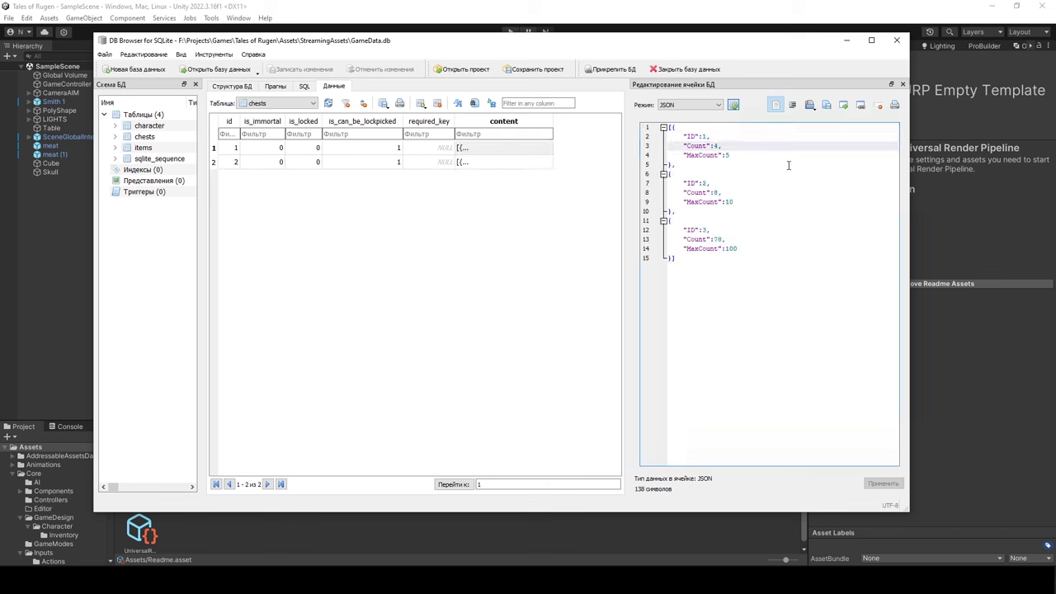
pyautogui.press('Down')
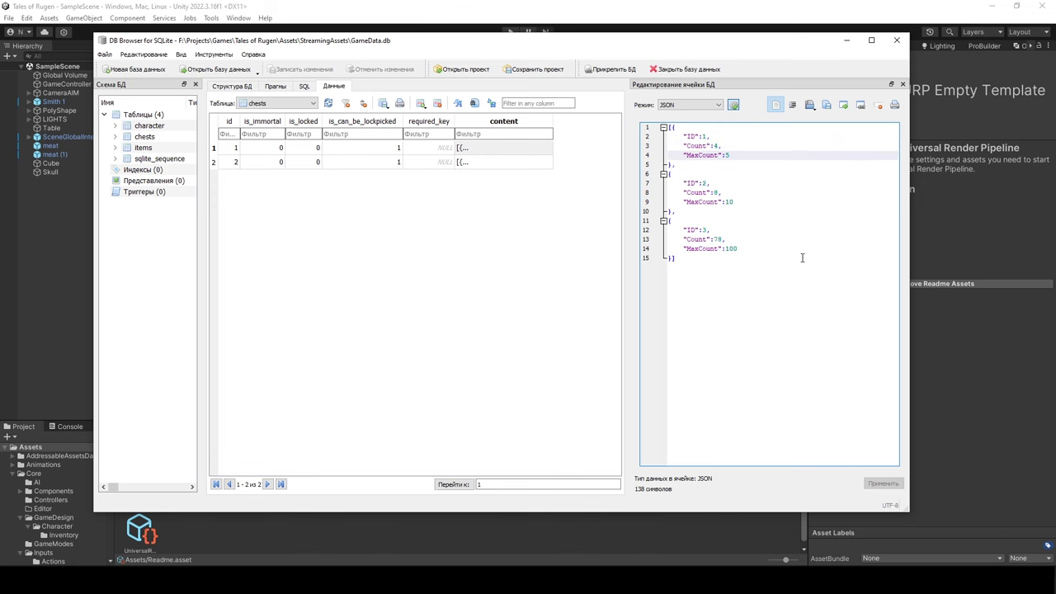
# Close DB Browser and open Smith 1's Inventory.cs script, placing the cursor on InventoryItems
pyautogui.click(897, 39)
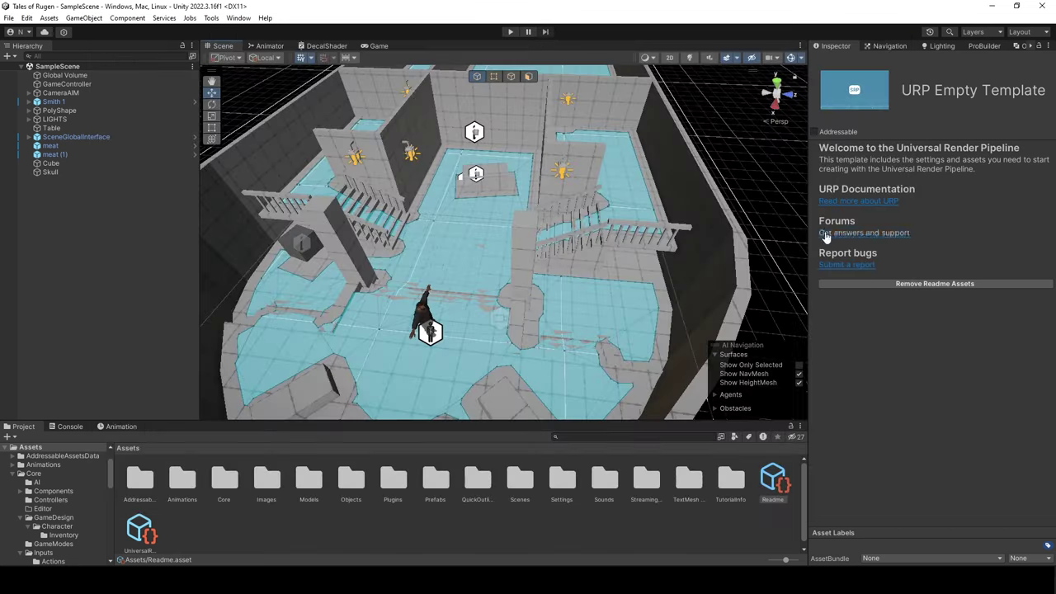
pyautogui.click(424, 319)
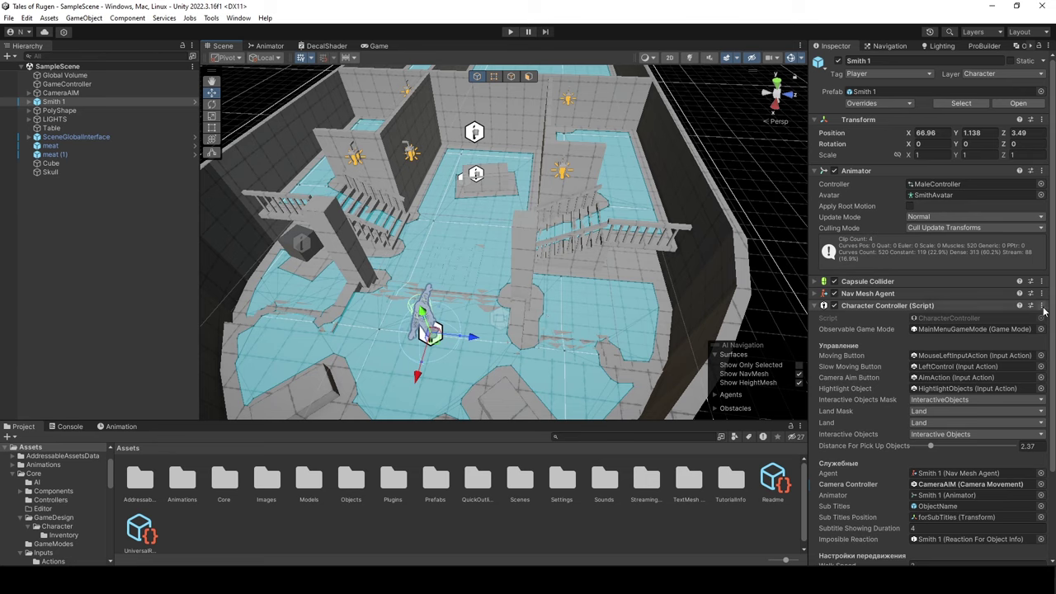
pyautogui.scroll(-5, 980, 329)
pyautogui.scroll(-1, 980, 328)
pyautogui.doubleClick(964, 502)
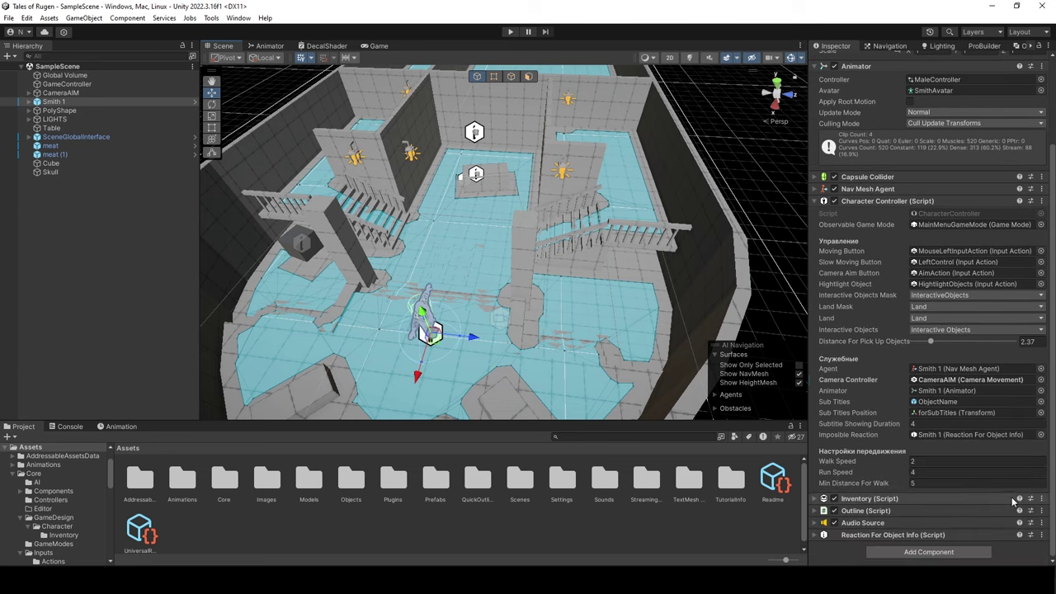
pyautogui.click(334, 191)
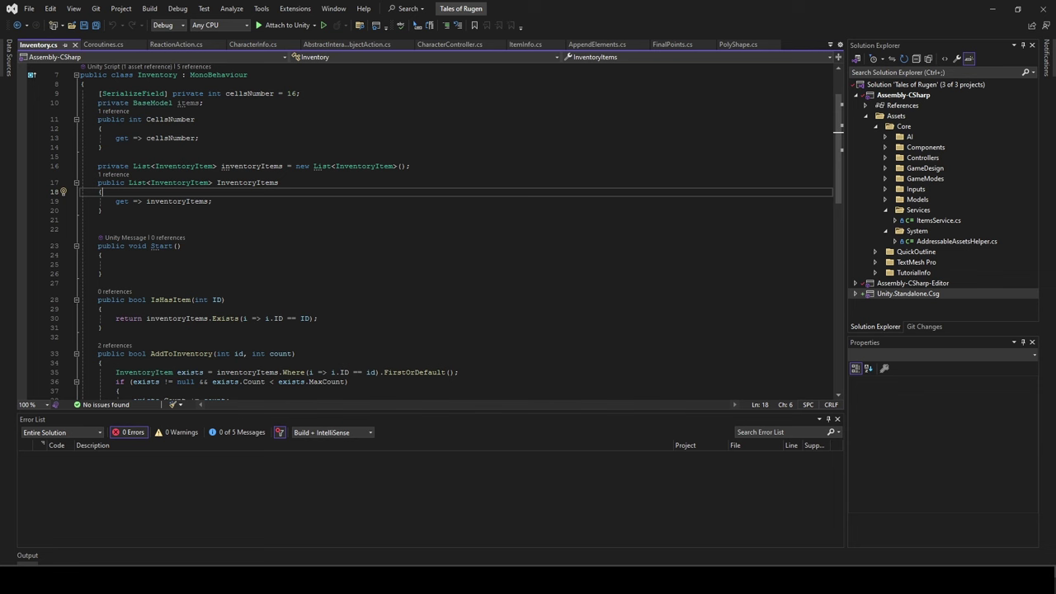
# Review InventoryItem's ID, Count and MaxCount properties, then close InventoryItem.cs and return to Unity
pyautogui.keyDown('ctrl'); pyautogui.click(181, 165); pyautogui.keyUp('ctrl')
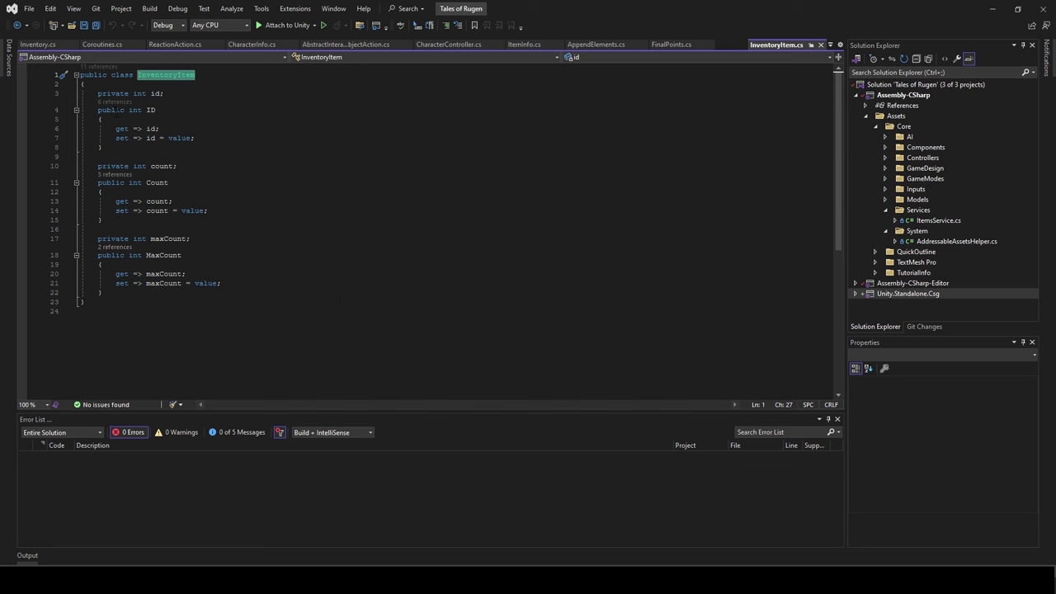
pyautogui.click(157, 93)
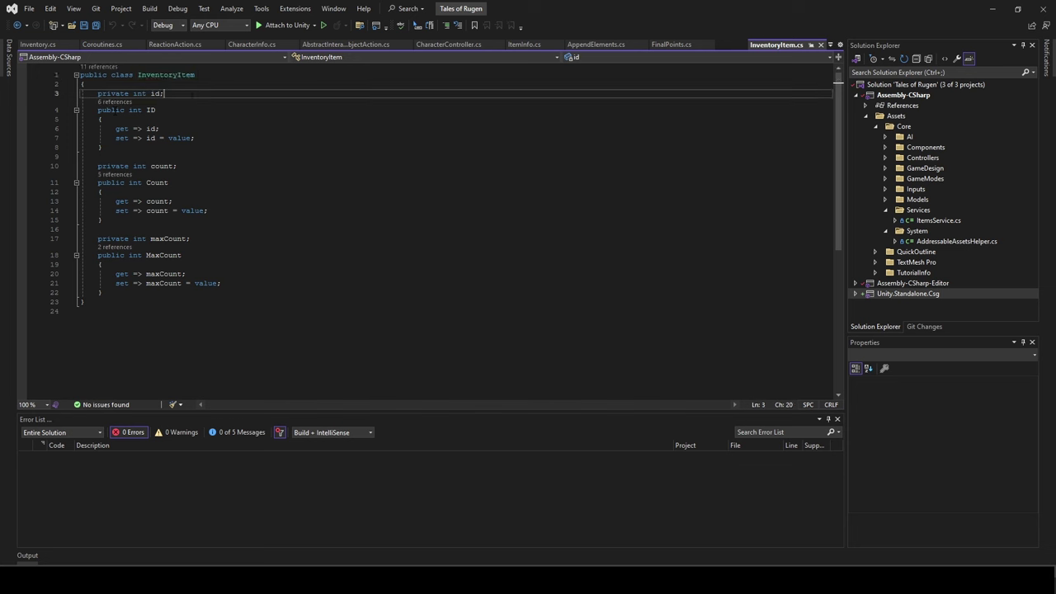
pyautogui.click(165, 182)
pyautogui.click(181, 255)
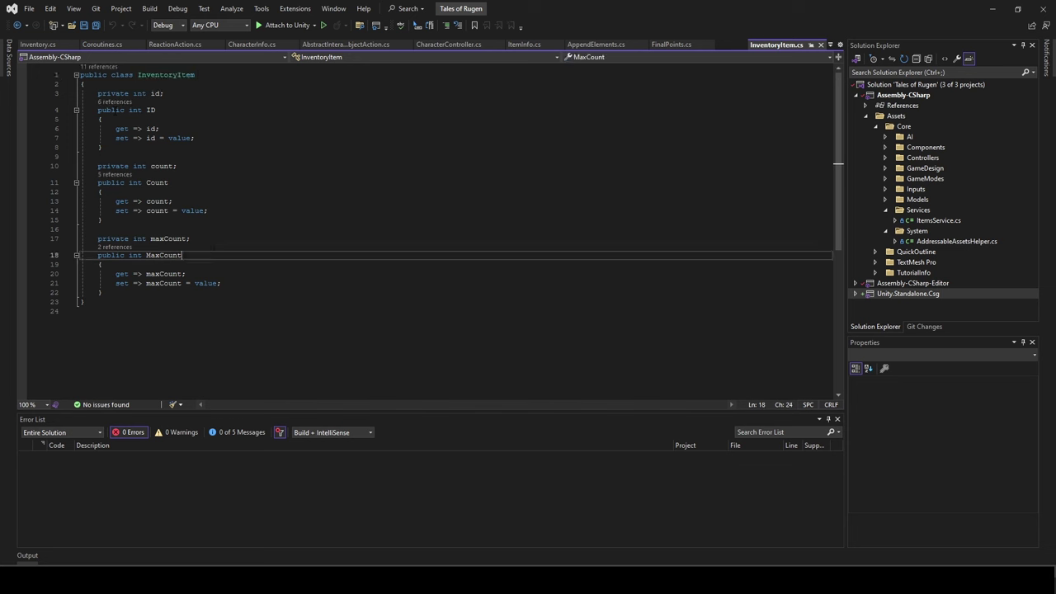
pyautogui.click(811, 46)
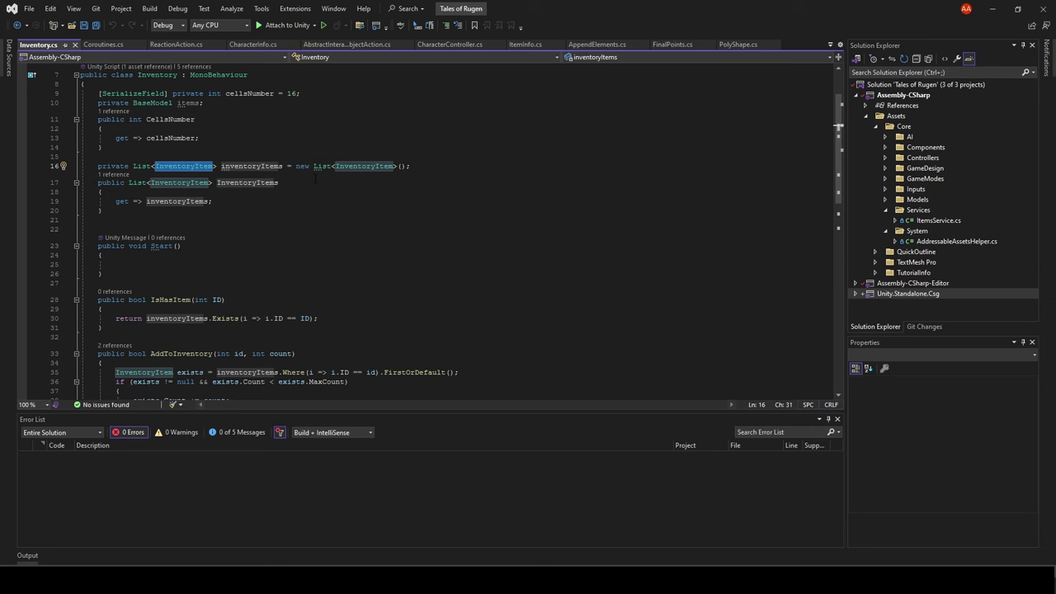
pyautogui.hotkey('alt', 'Tab')
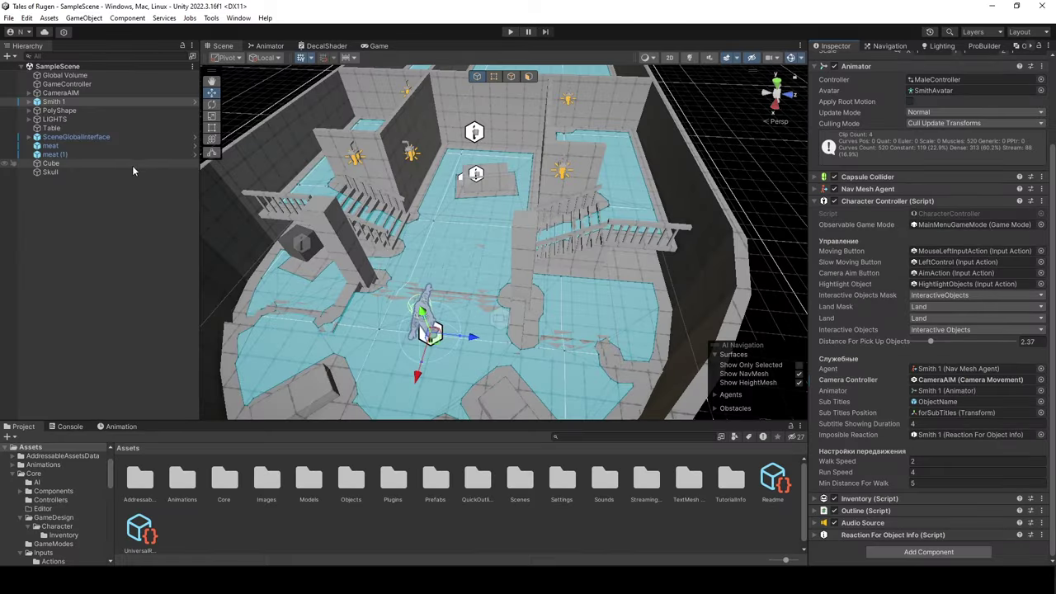
# Select InventoryPanel under SceneGlobalInterface > Canvas and open its InventoryUI.cs in Visual Studio
pyautogui.click(85, 138)
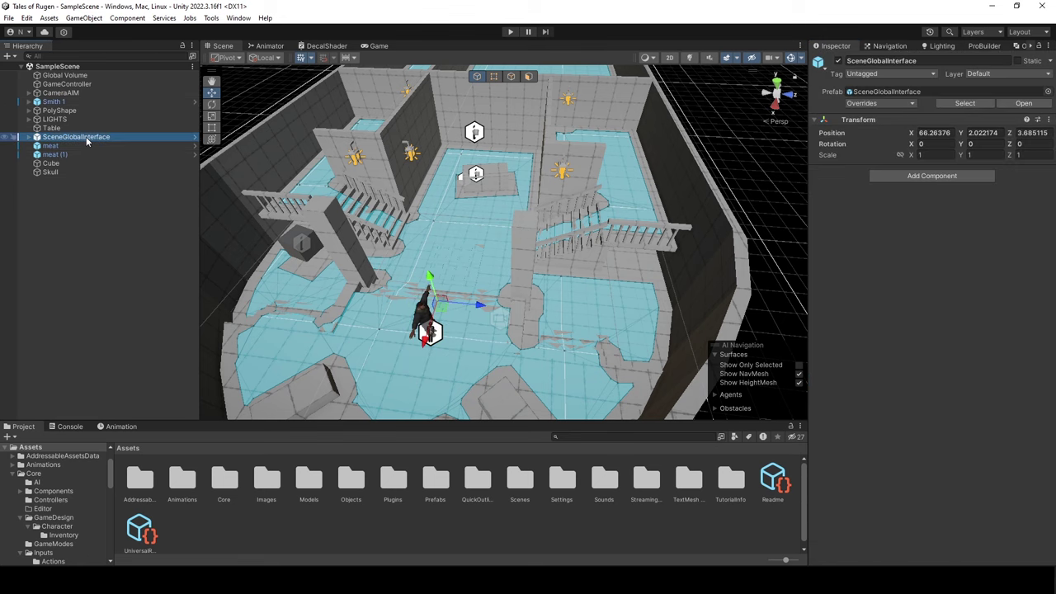
pyautogui.click(29, 137)
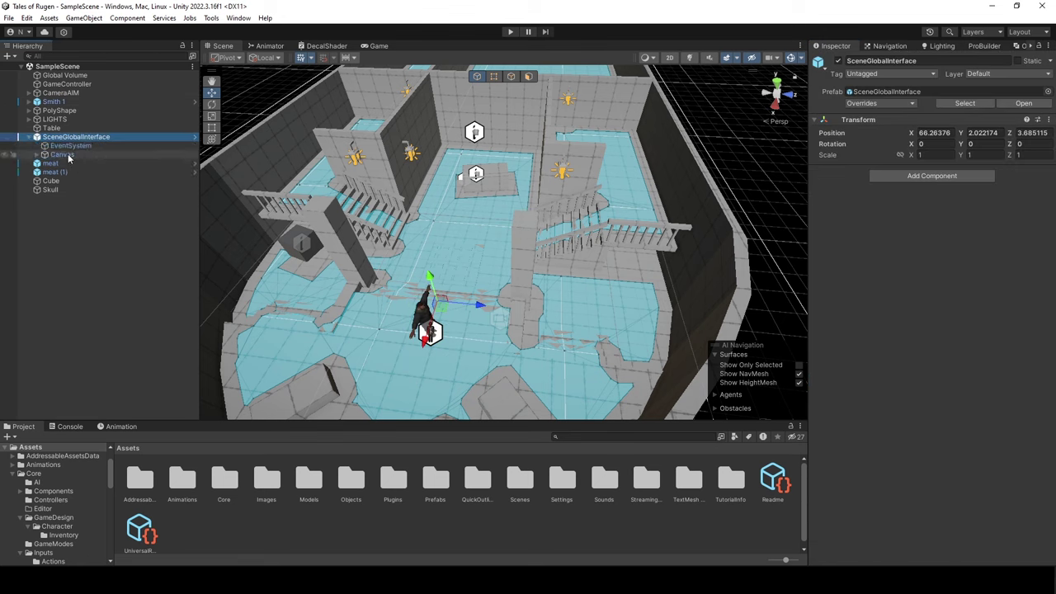
pyautogui.click(69, 157)
pyautogui.click(44, 154)
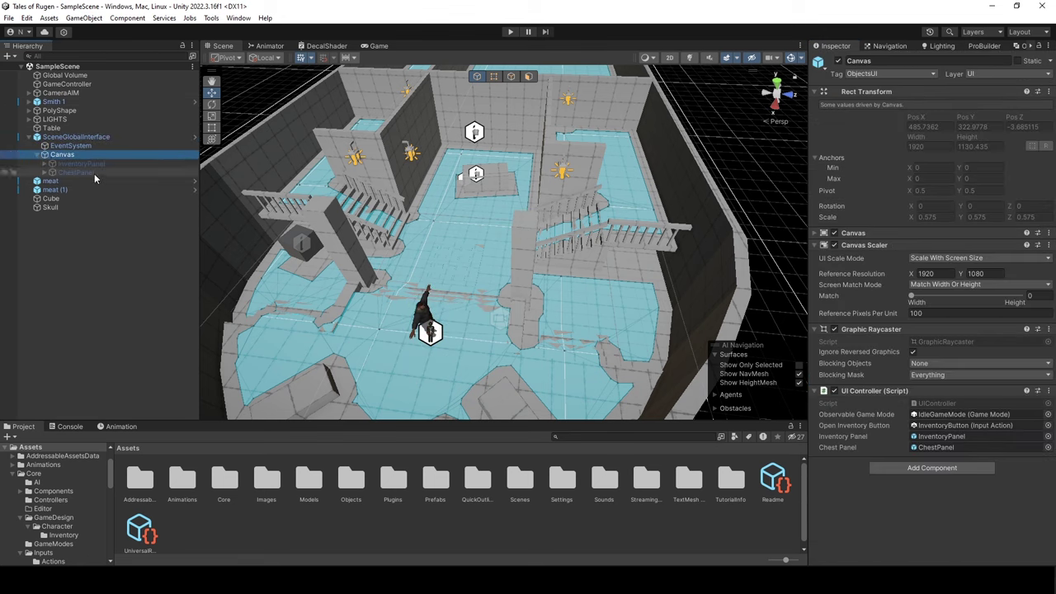
pyautogui.click(82, 164)
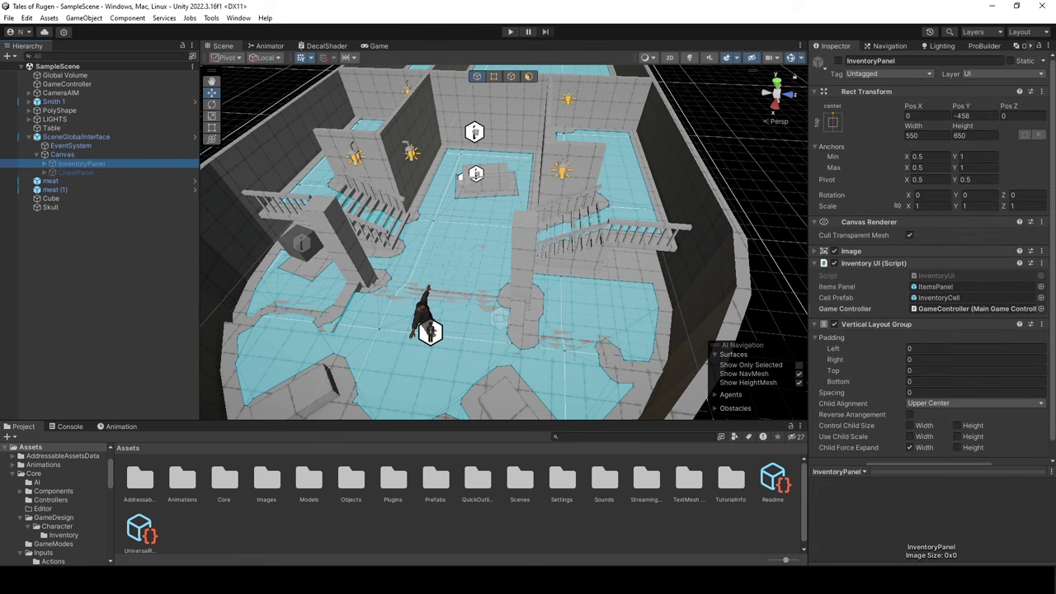
pyautogui.click(1042, 263)
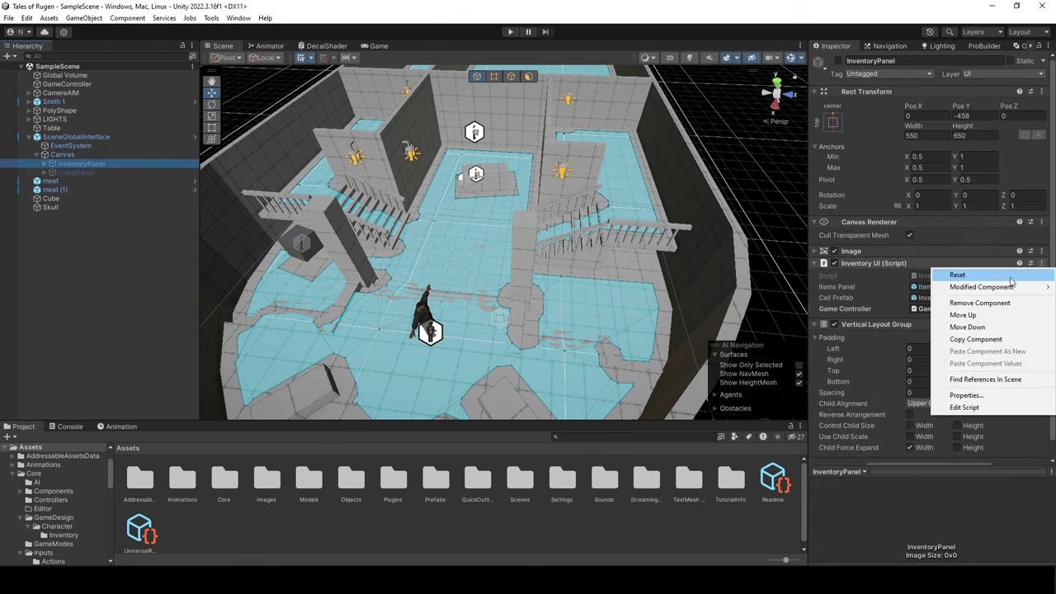
pyautogui.click(963, 407)
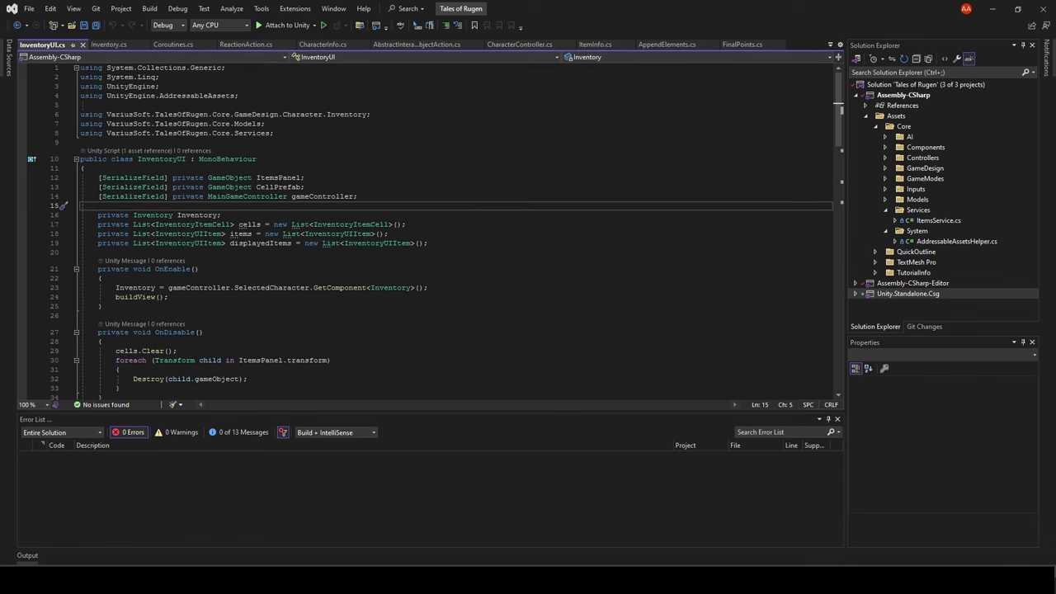
pyautogui.keyDown('ctrl'); pyautogui.click(181, 237); pyautogui.keyUp('ctrl')
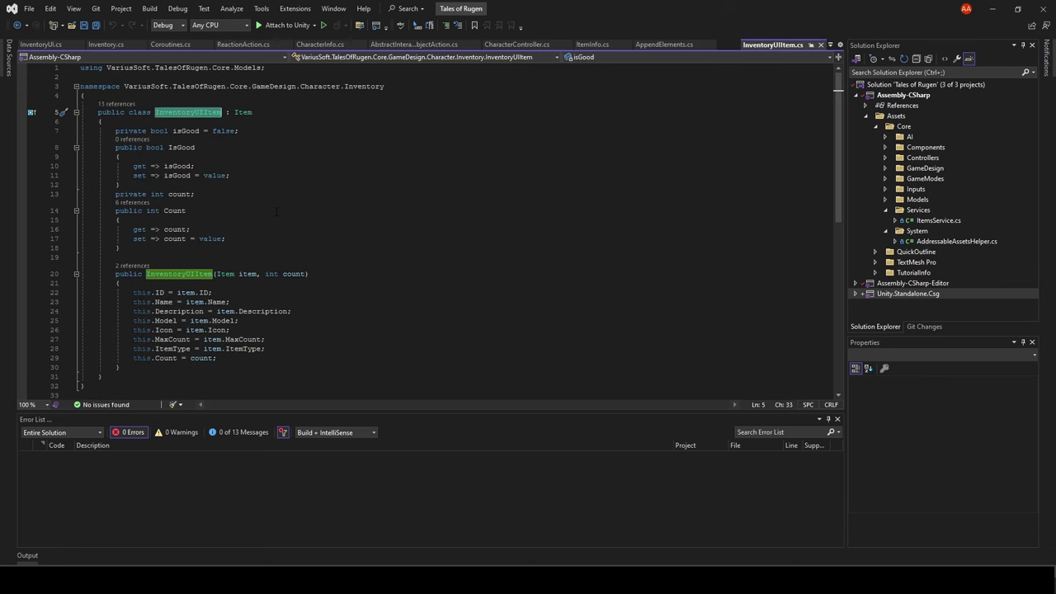
pyautogui.keyDown('ctrl'); pyautogui.click(243, 112); pyautogui.keyUp('ctrl')
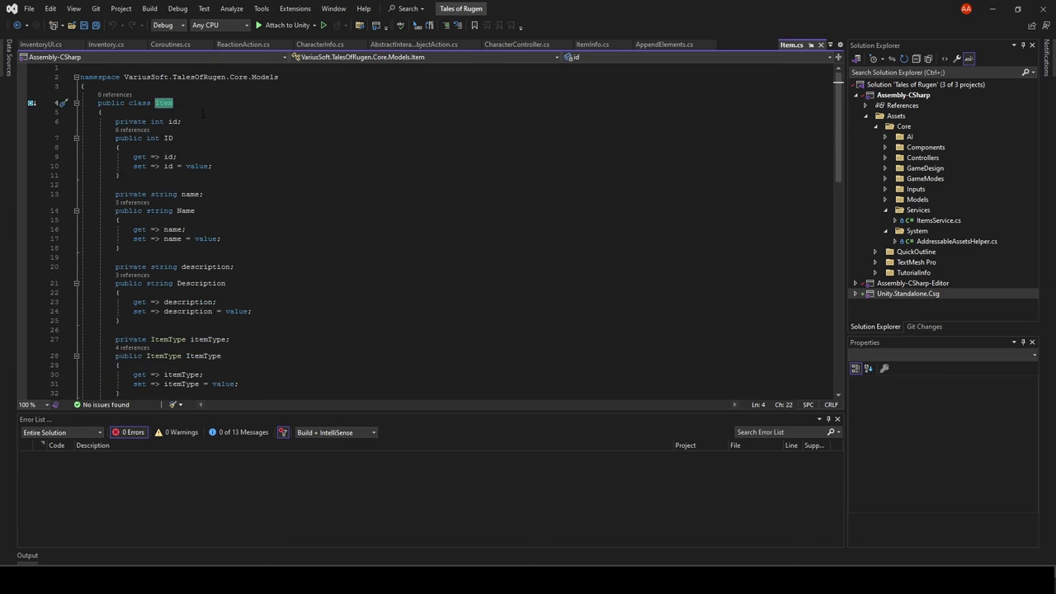
pyautogui.click(202, 113)
pyautogui.scroll(-4, 236, 139)
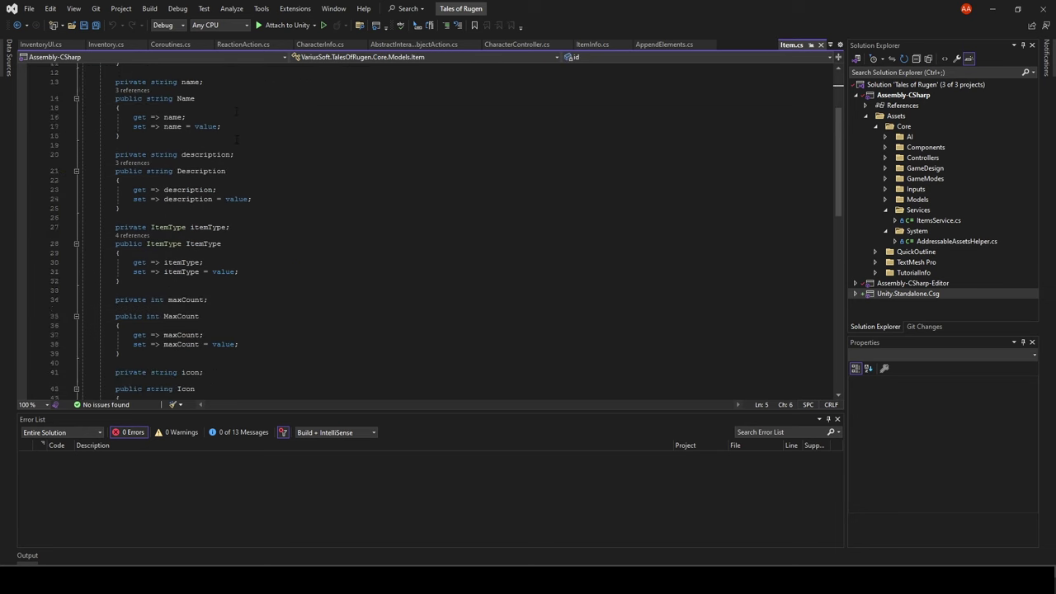
pyautogui.scroll(-2, 237, 138)
pyautogui.scroll(-3, 236, 139)
pyautogui.scroll(-3, 237, 138)
pyautogui.scroll(4, 235, 138)
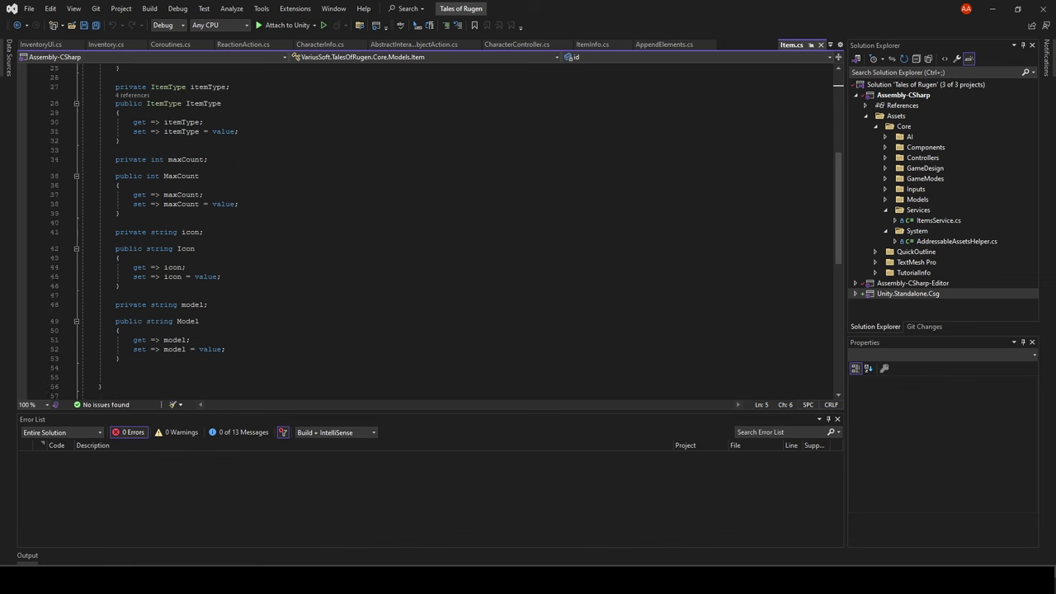
pyautogui.scroll(7, 233, 139)
pyautogui.scroll(1, 230, 138)
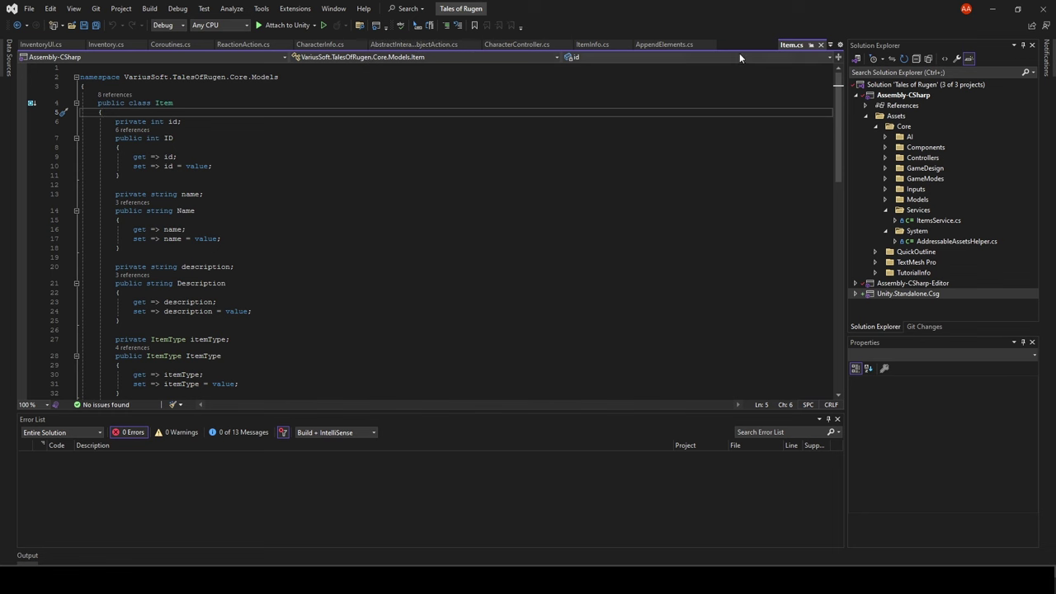
pyautogui.click(821, 45)
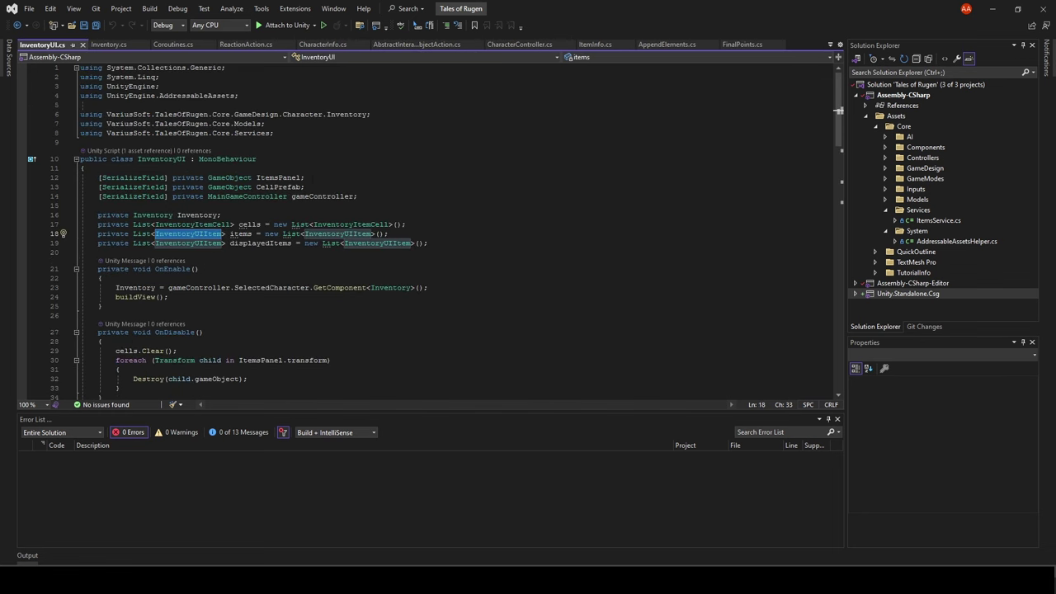
pyautogui.keyDown('ctrl'); pyautogui.click(189, 234); pyautogui.keyUp('ctrl')
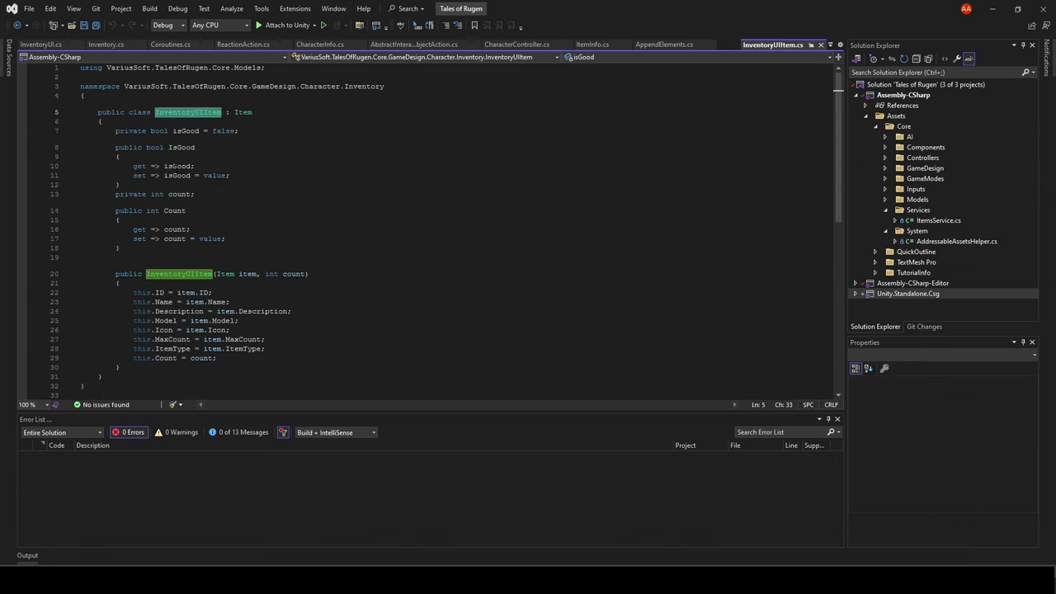
pyautogui.click(176, 166)
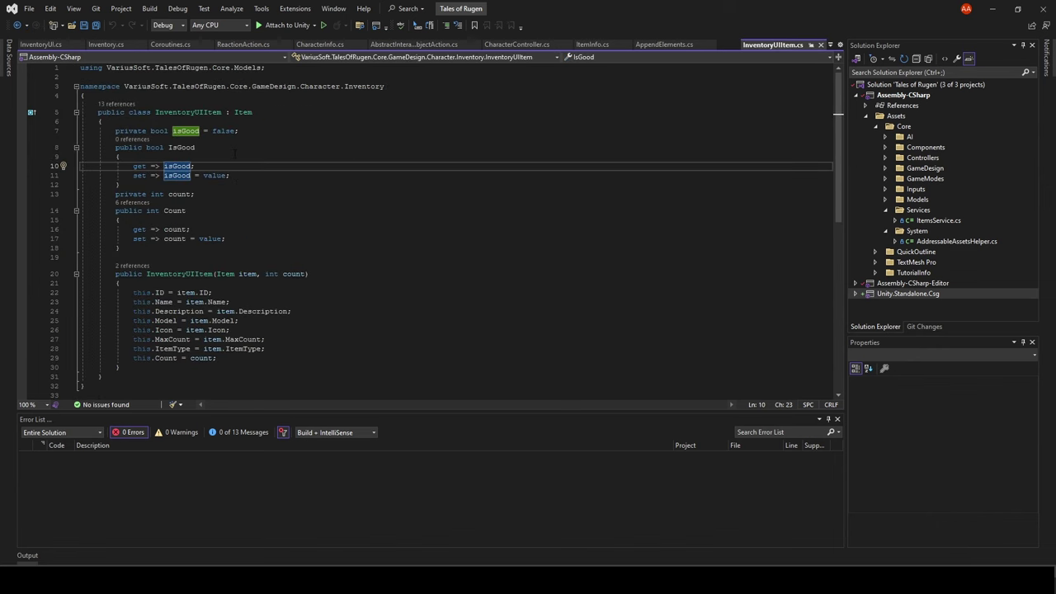
pyautogui.click(172, 210)
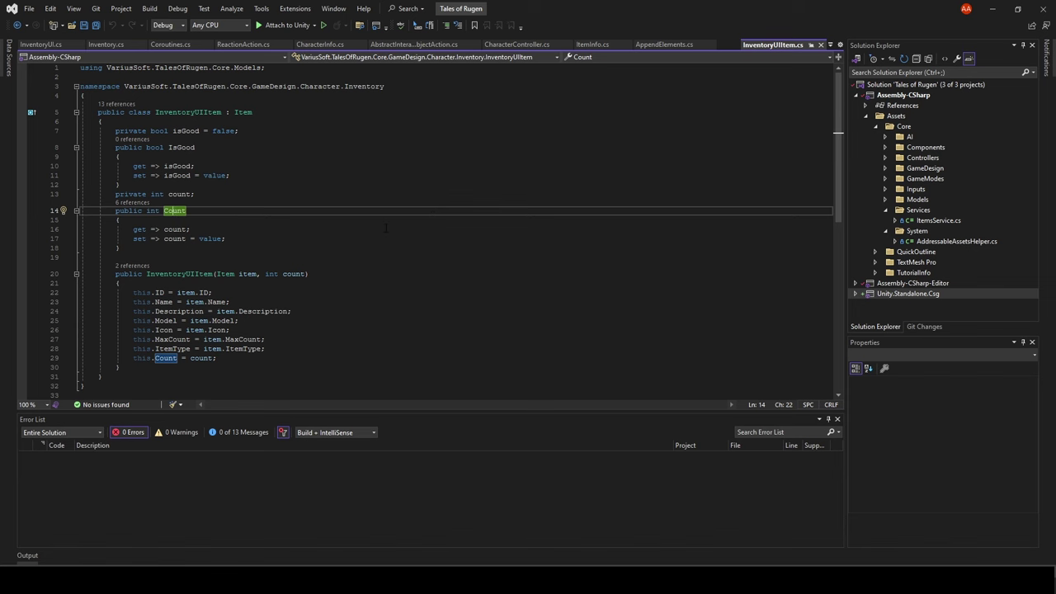
pyautogui.click(820, 46)
pyautogui.scroll(-3, 405, 221)
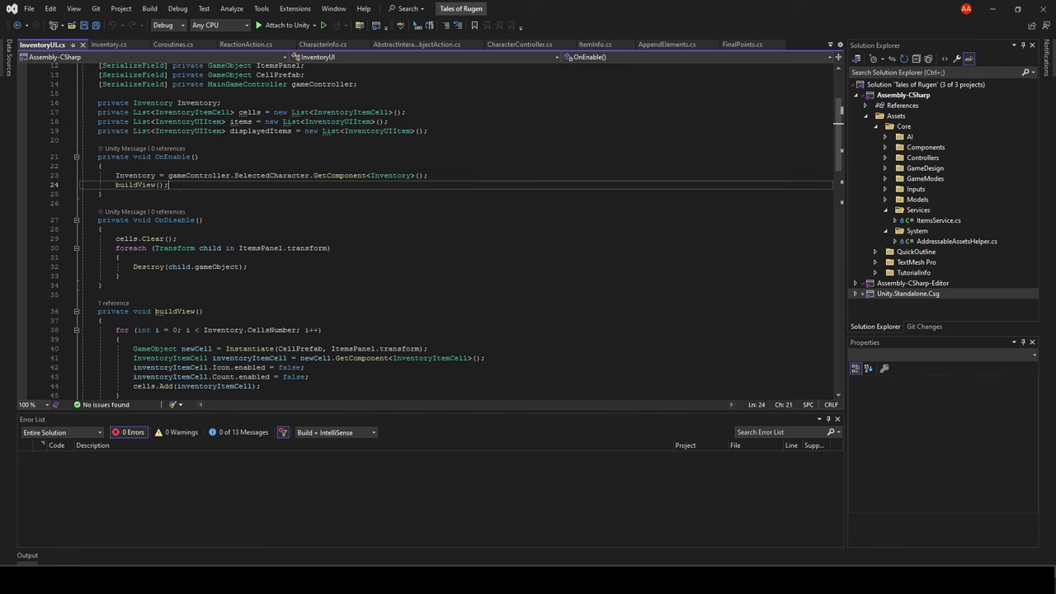
# Follow OnEnable through buildView and ShowAll to the ItemsService class in ItemsService.cs
pyautogui.click(134, 175)
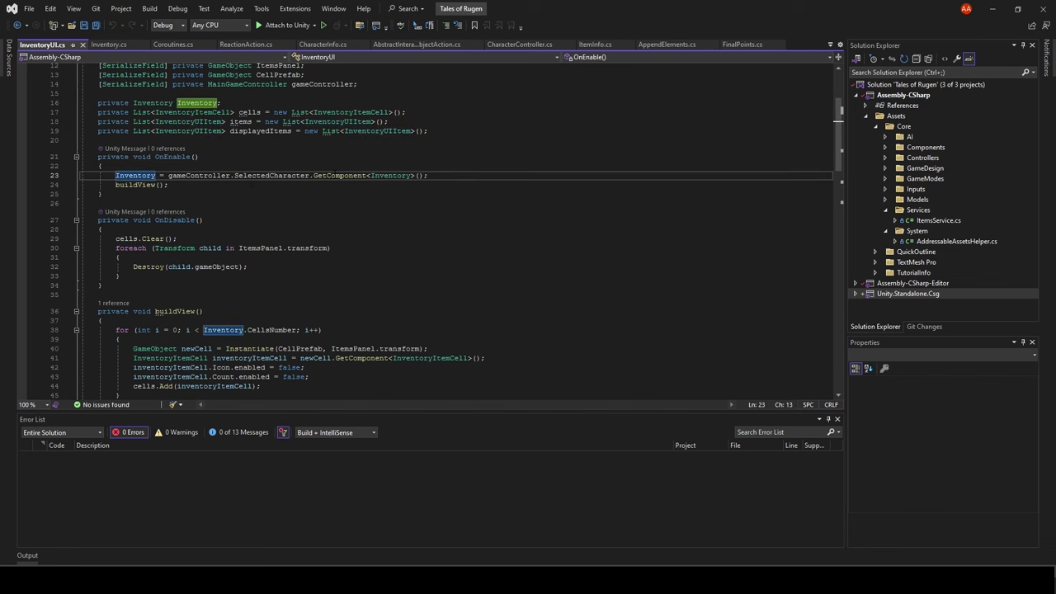
pyautogui.keyDown('ctrl'); pyautogui.click(136, 185); pyautogui.keyUp('ctrl')
pyautogui.scroll(-2, 442, 262)
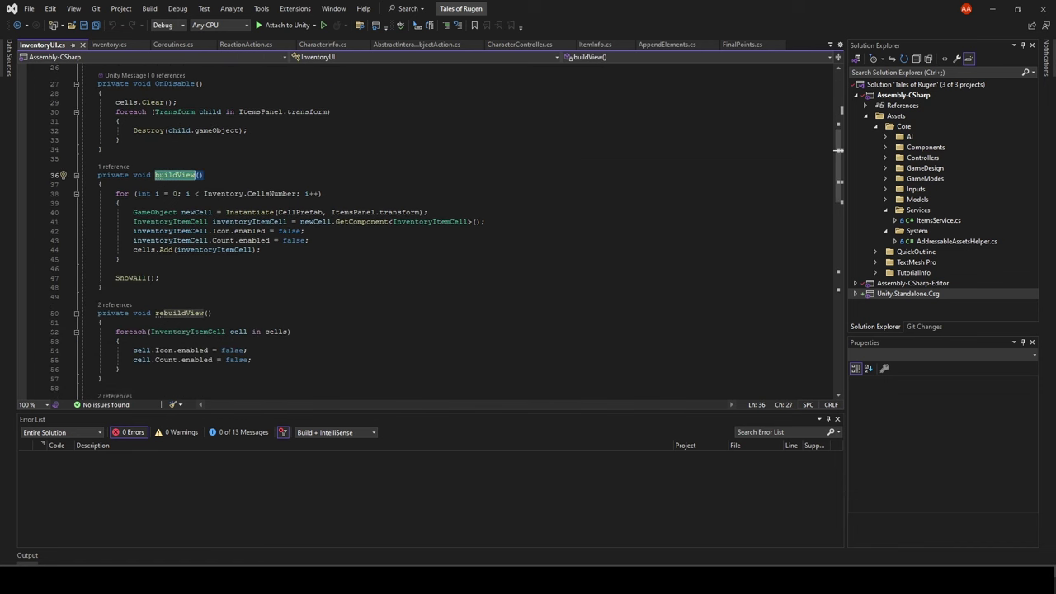
pyautogui.scroll(-1, 232, 237)
pyautogui.scroll(-2, 232, 237)
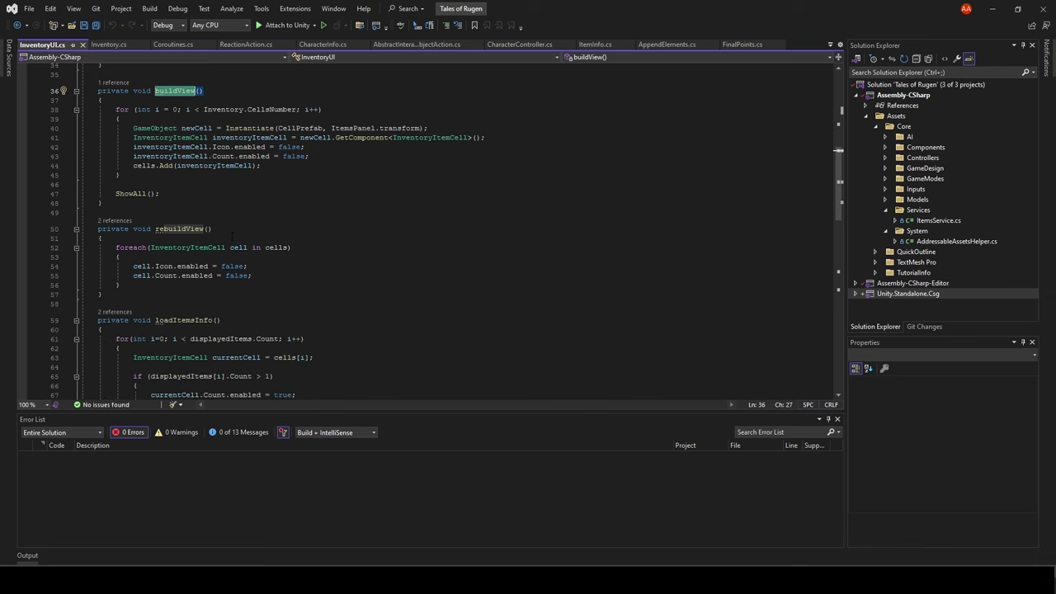
pyautogui.keyDown('ctrl'); pyautogui.click(130, 193); pyautogui.keyUp('ctrl')
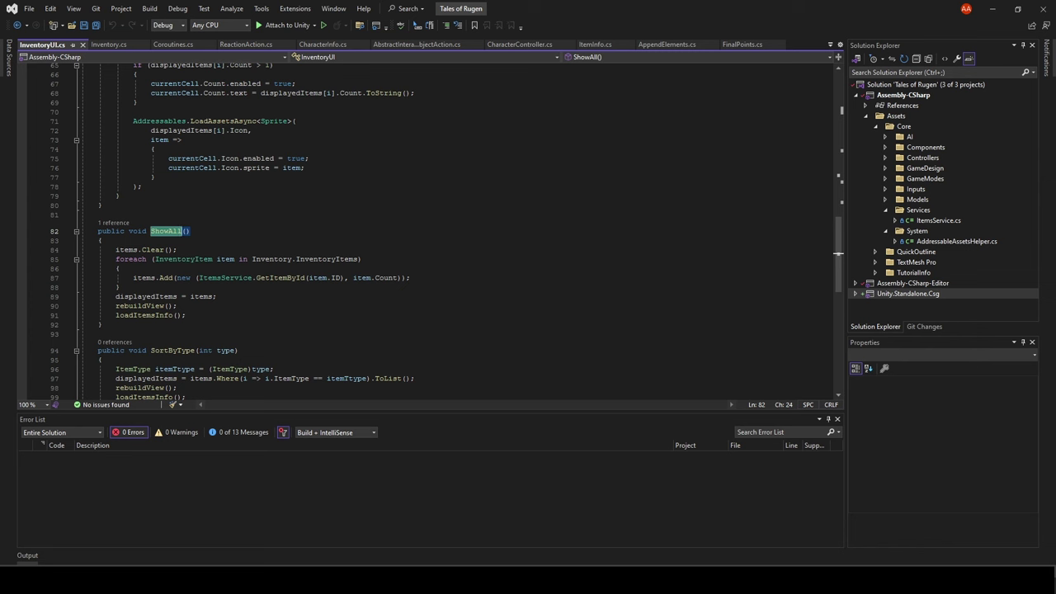
pyautogui.keyDown('ctrl'); pyautogui.click(224, 284); pyautogui.keyUp('ctrl')
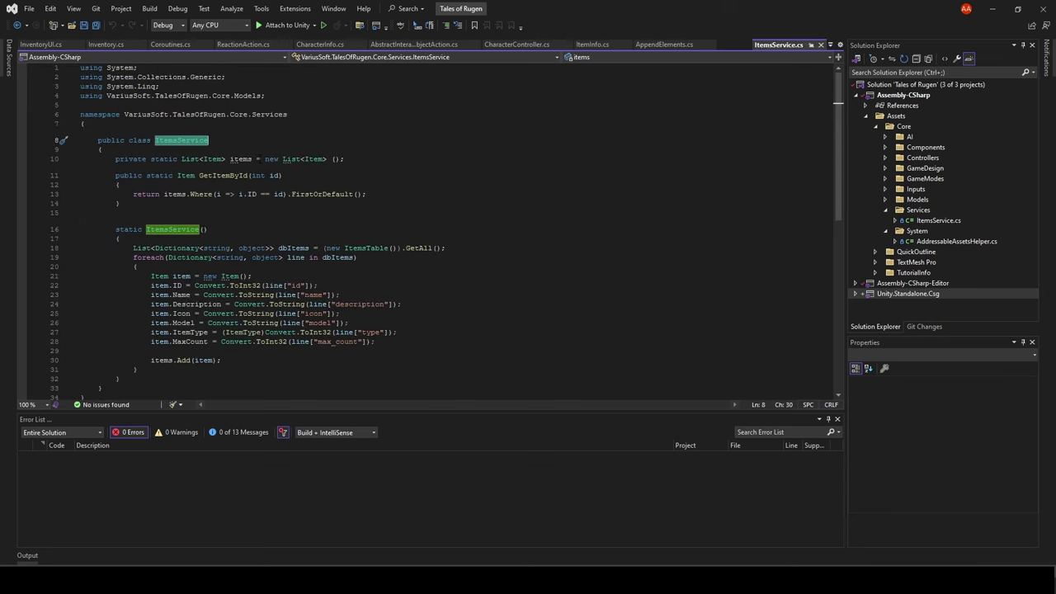
# Review the ItemsService static constructor, then navigate back to ShowAll and CloseIt in InventoryUI.cs
pyautogui.press('Down')
pyautogui.press('Down')
pyautogui.press('Down')
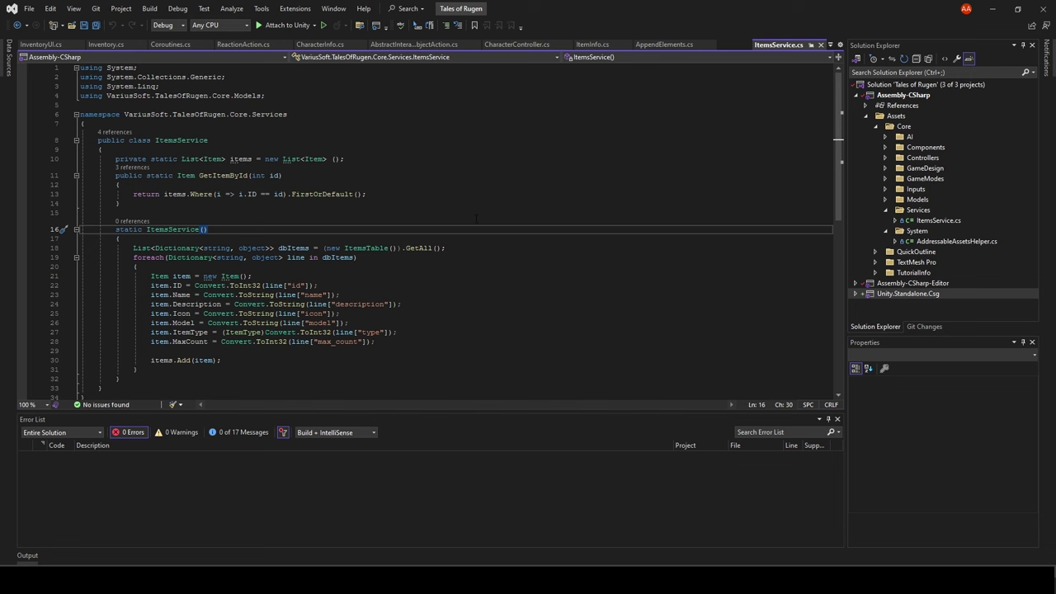
pyautogui.hotkey('ctrl', '-')
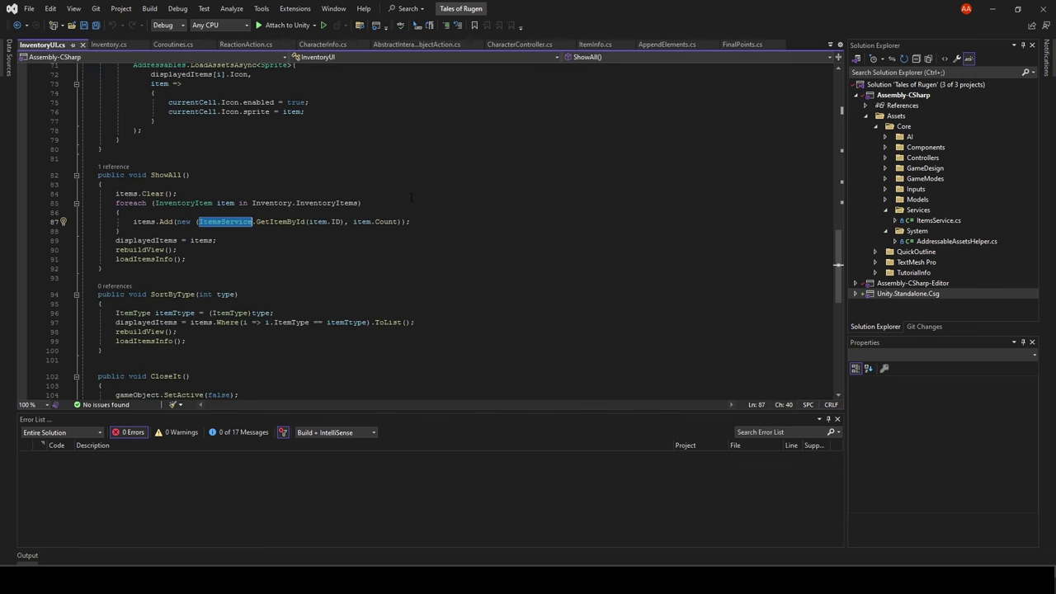
pyautogui.scroll(-3, 411, 199)
pyautogui.click(345, 185)
pyautogui.press('Down')
pyautogui.press('Down')
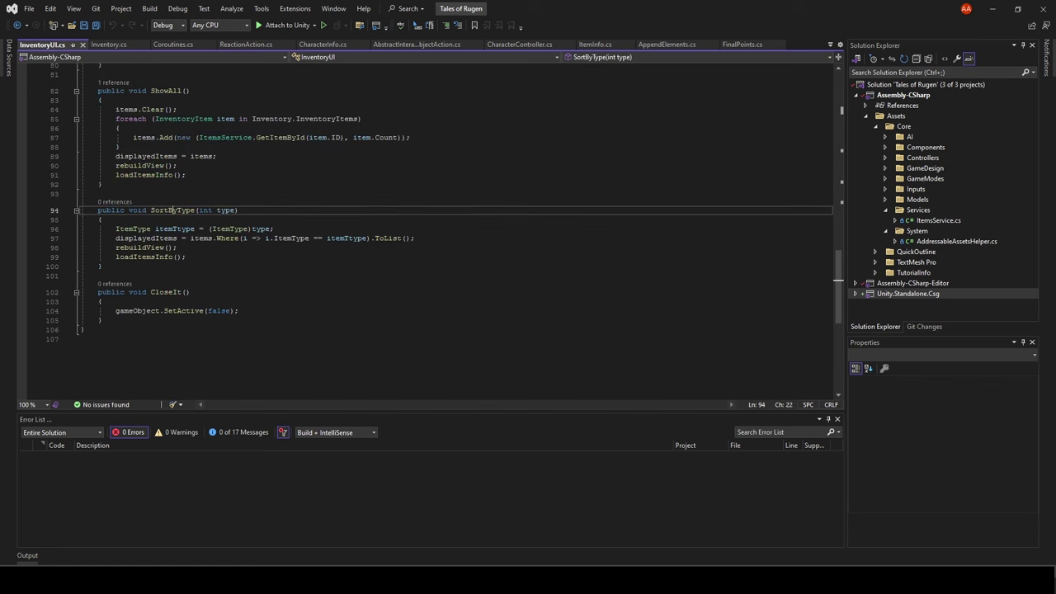
pyautogui.press('Down')
pyautogui.press('Down')
pyautogui.press('Down')
# Scroll back up through the InventoryUI.cs methods and return to the Unity editor
pyautogui.scroll(5, 293, 258)
pyautogui.scroll(3, 294, 258)
pyautogui.scroll(2, 294, 258)
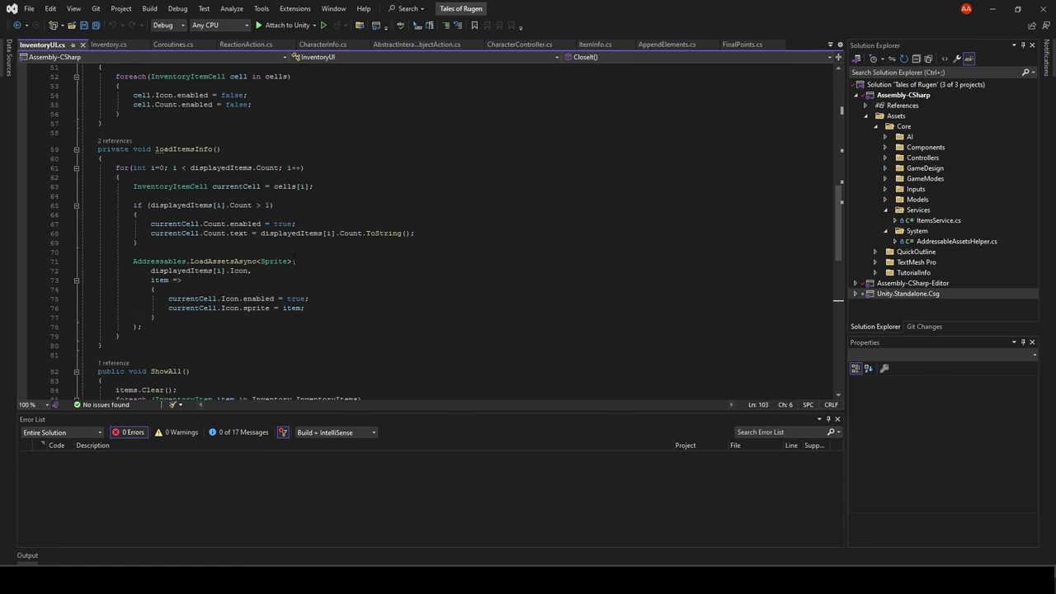
pyautogui.scroll(4, 293, 258)
pyautogui.scroll(4, 294, 239)
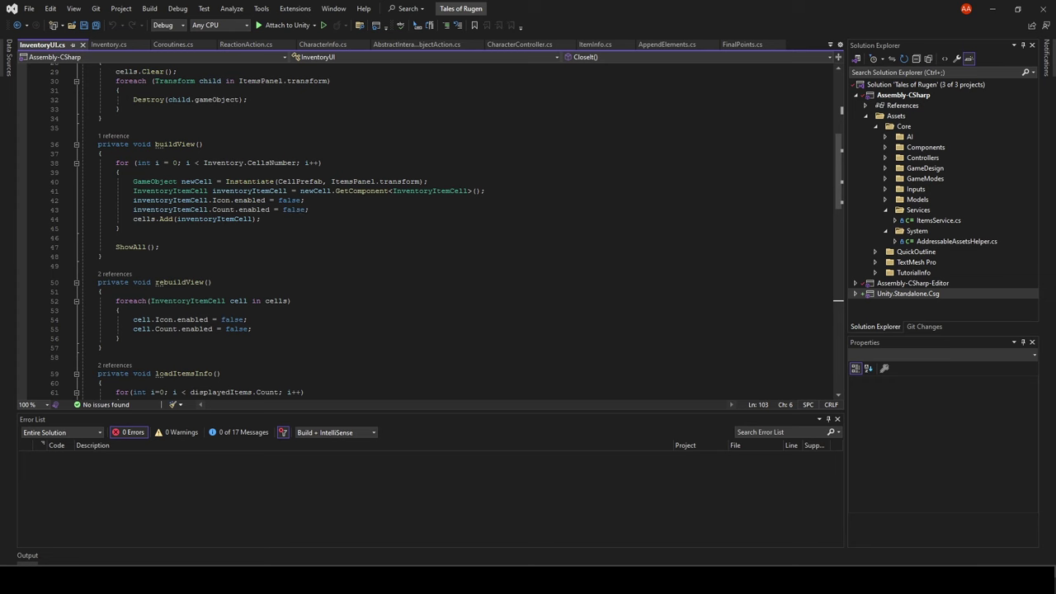
pyautogui.click(193, 536)
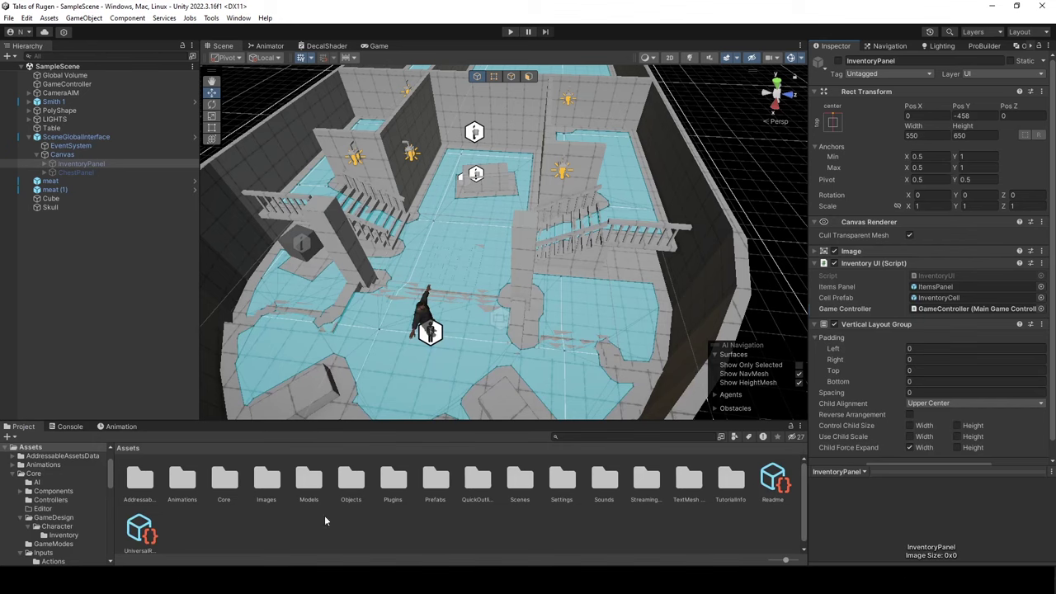
# Select the Cube in the scene and expand its Item Info fields in the Inspector
pyautogui.click(296, 259)
pyautogui.click(299, 252)
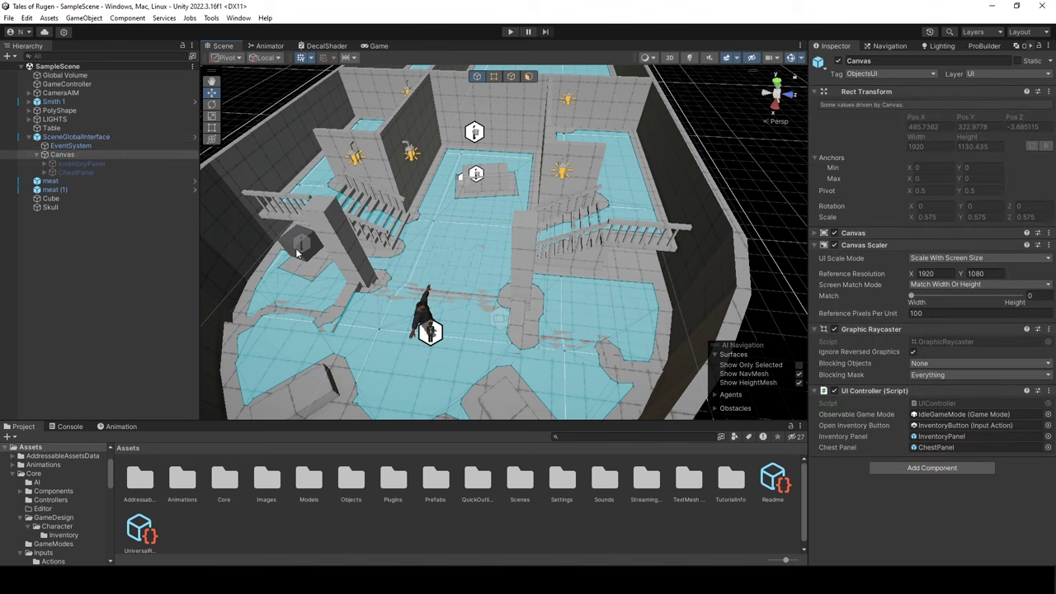
pyautogui.click(299, 252)
pyautogui.scroll(-3, 881, 391)
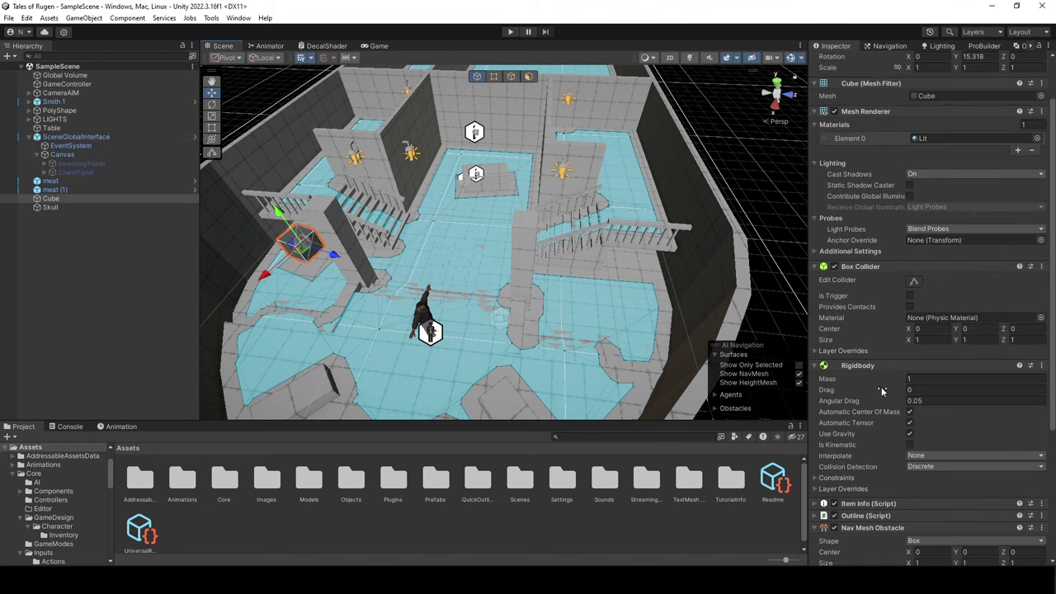
pyautogui.scroll(-3, 882, 391)
pyautogui.scroll(-2, 883, 392)
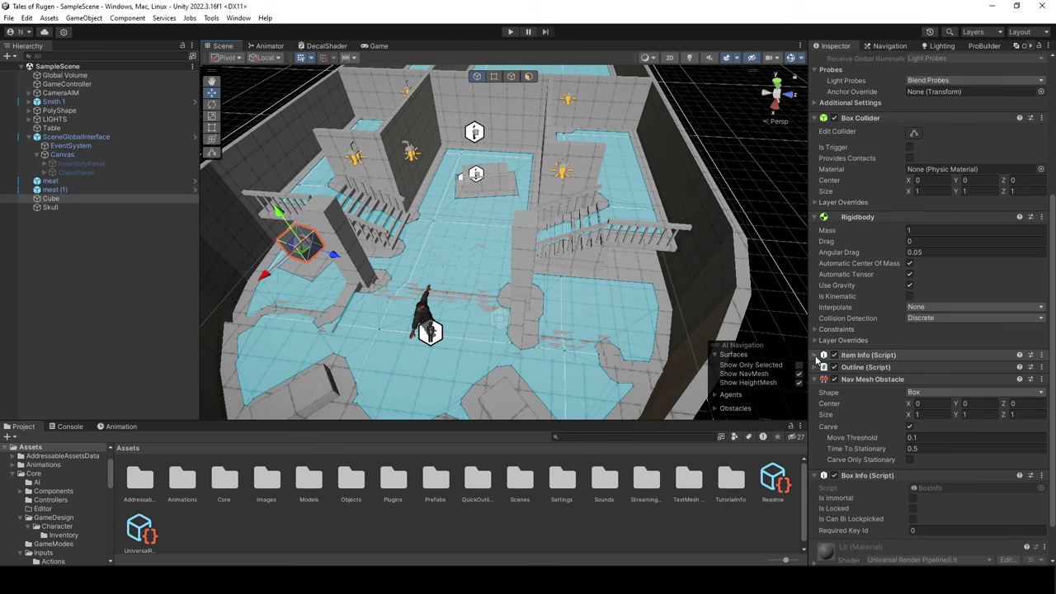
pyautogui.click(816, 357)
pyautogui.scroll(-3, 932, 416)
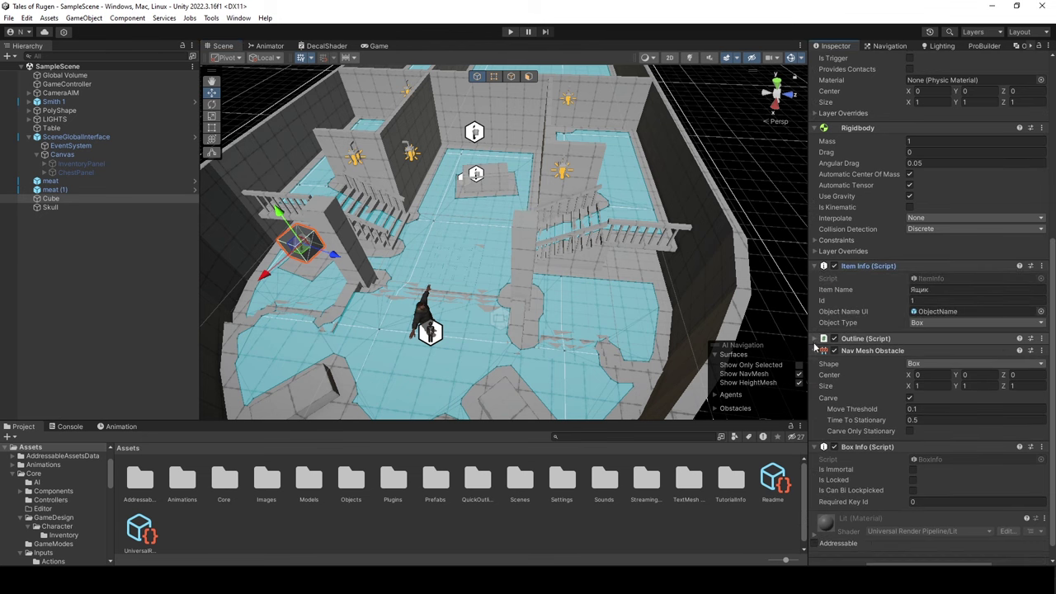
# Check the Outline and Nav Mesh Obstacle components, then open BoxInfo.cs via Edit Script
pyautogui.click(815, 340)
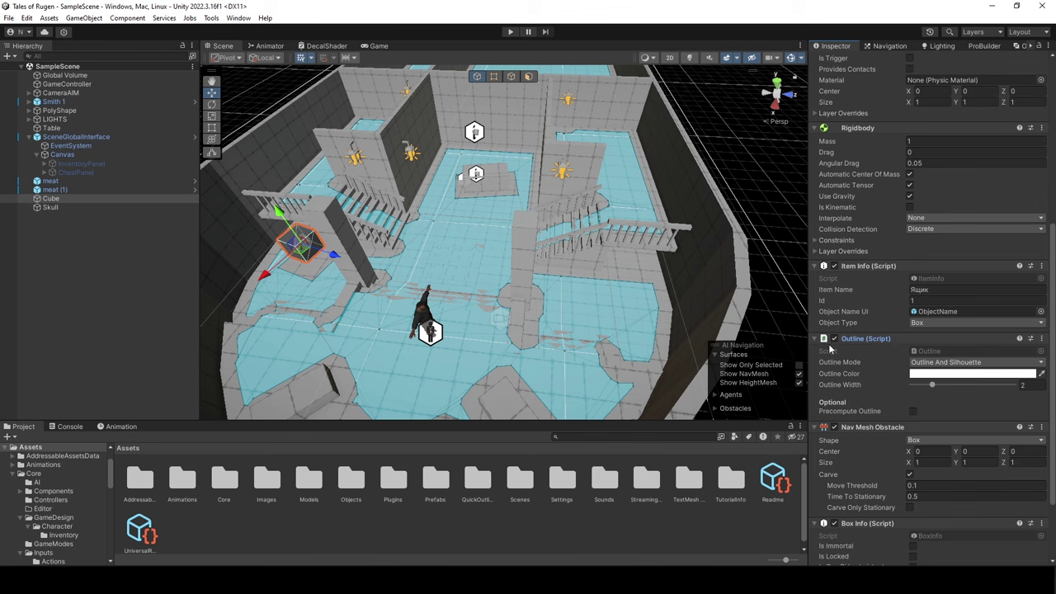
pyautogui.click(816, 340)
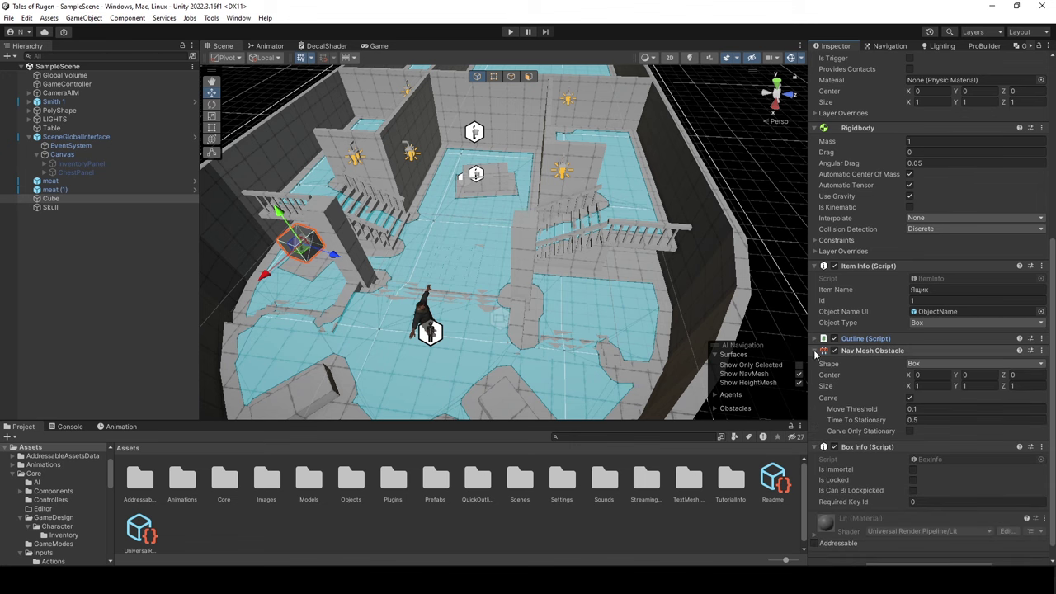
pyautogui.click(816, 351)
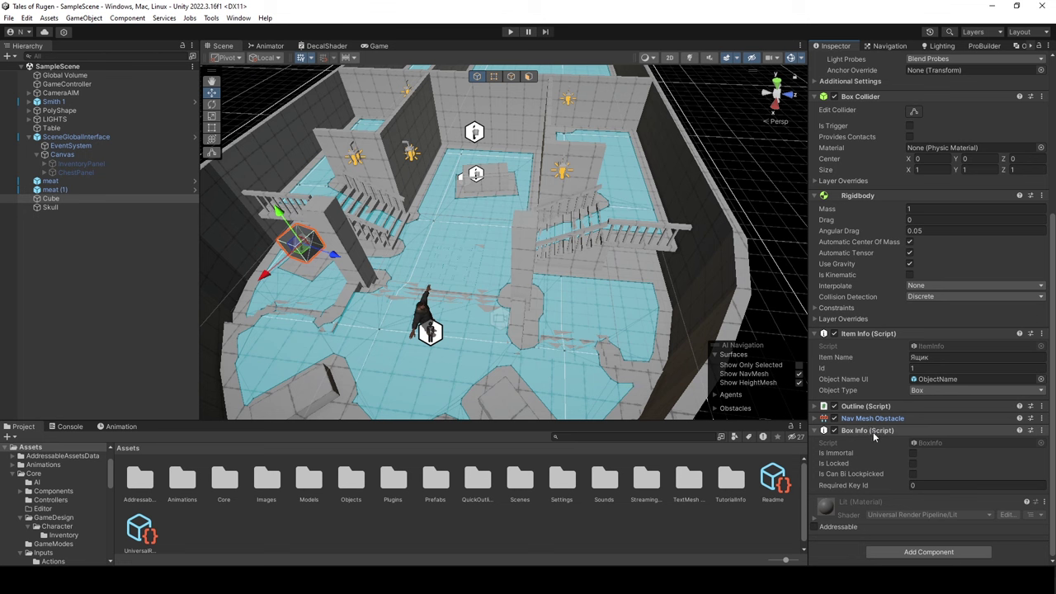
pyautogui.click(1043, 432)
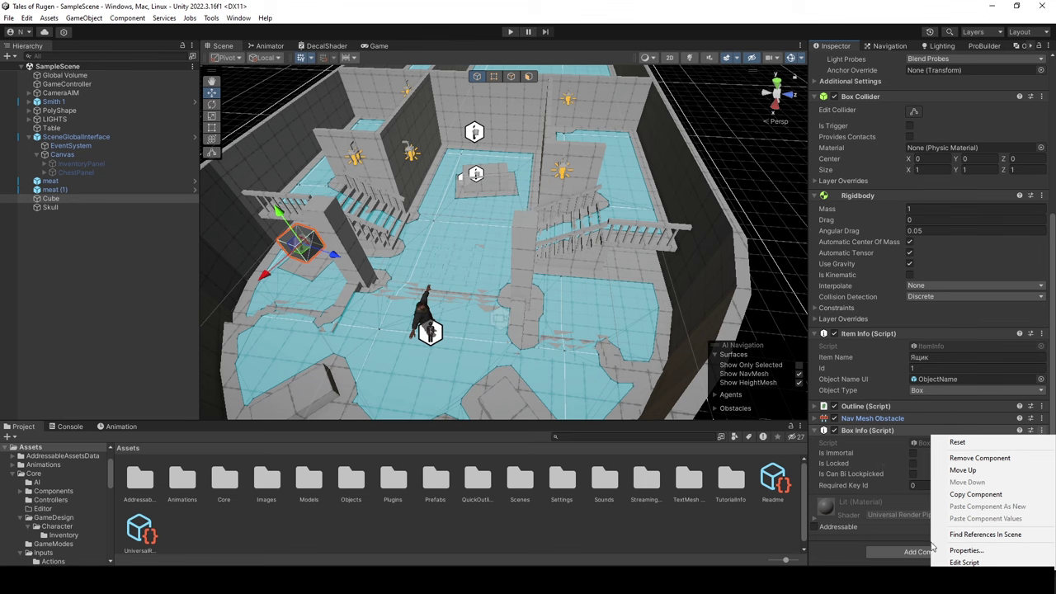
pyautogui.click(984, 564)
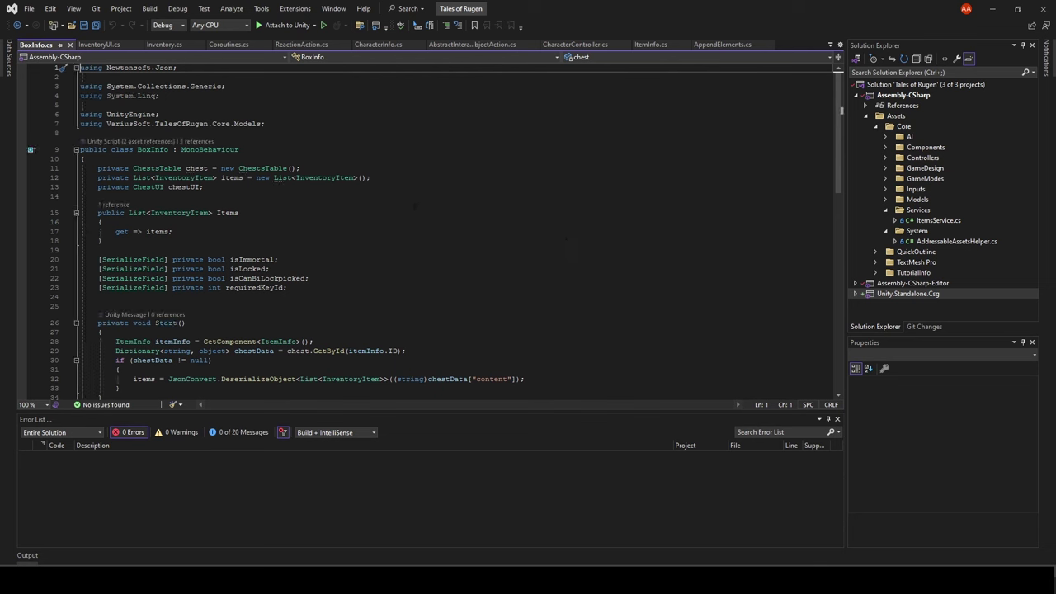
# Examine the InventoryItem items list and the GetById chest lookup on line 29 of Start
pyautogui.click(195, 178)
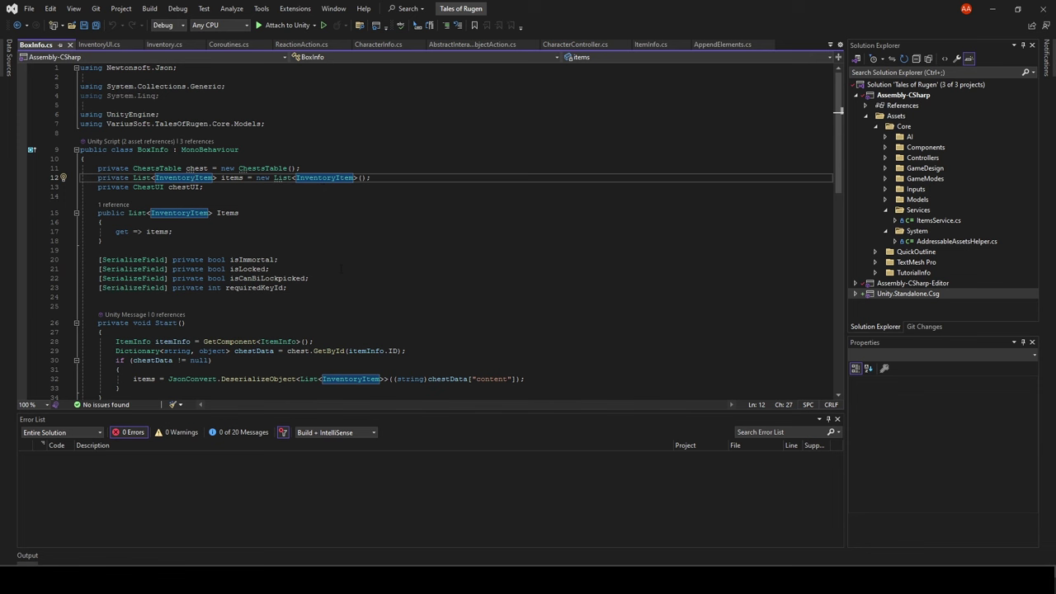
pyautogui.scroll(-2, 342, 259)
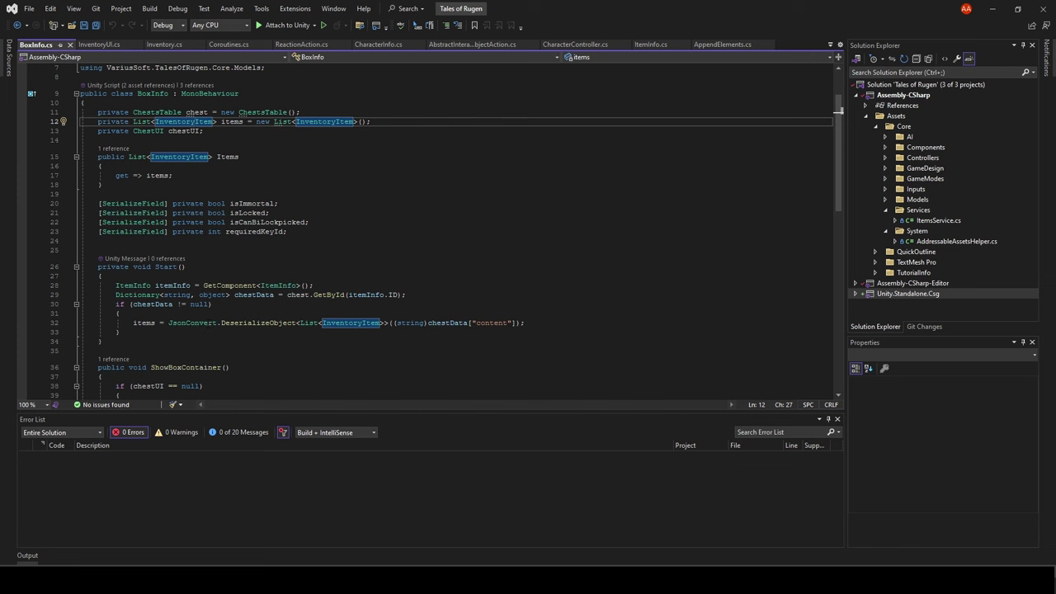
pyautogui.click(207, 285)
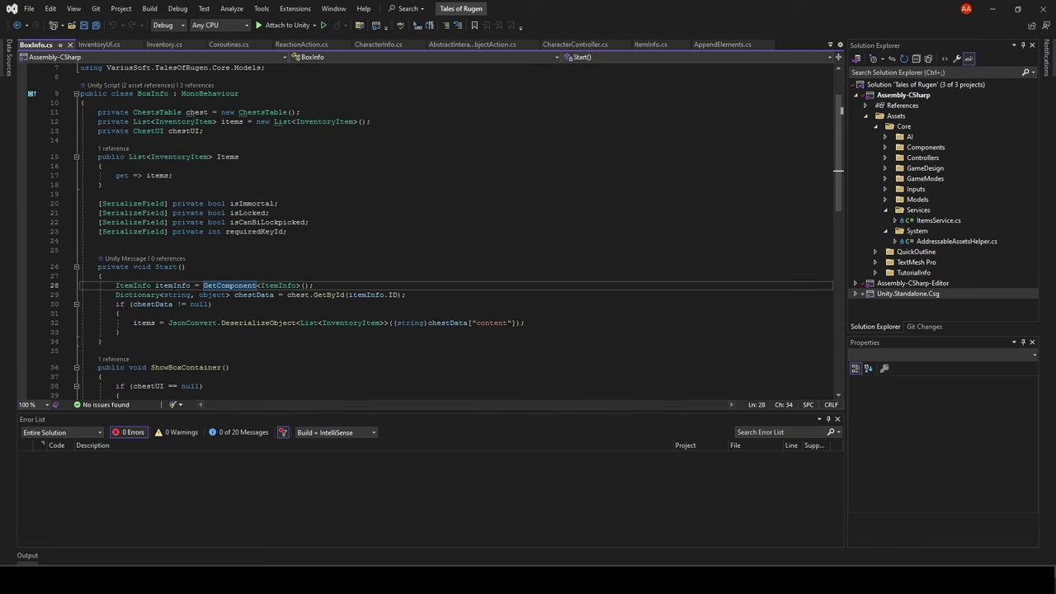
pyautogui.click(304, 295)
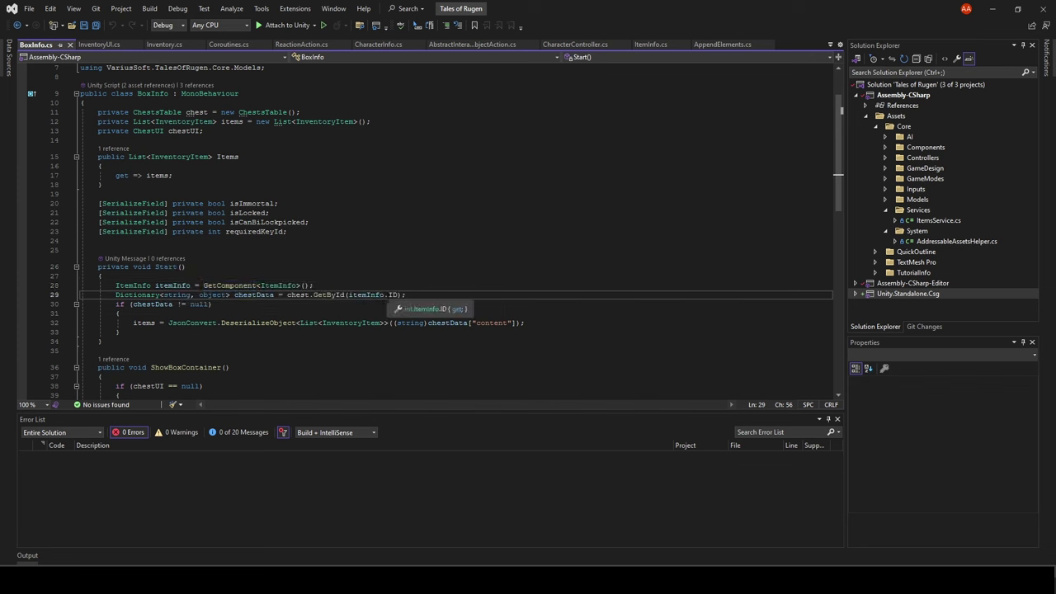
pyautogui.doubleClick(328, 294)
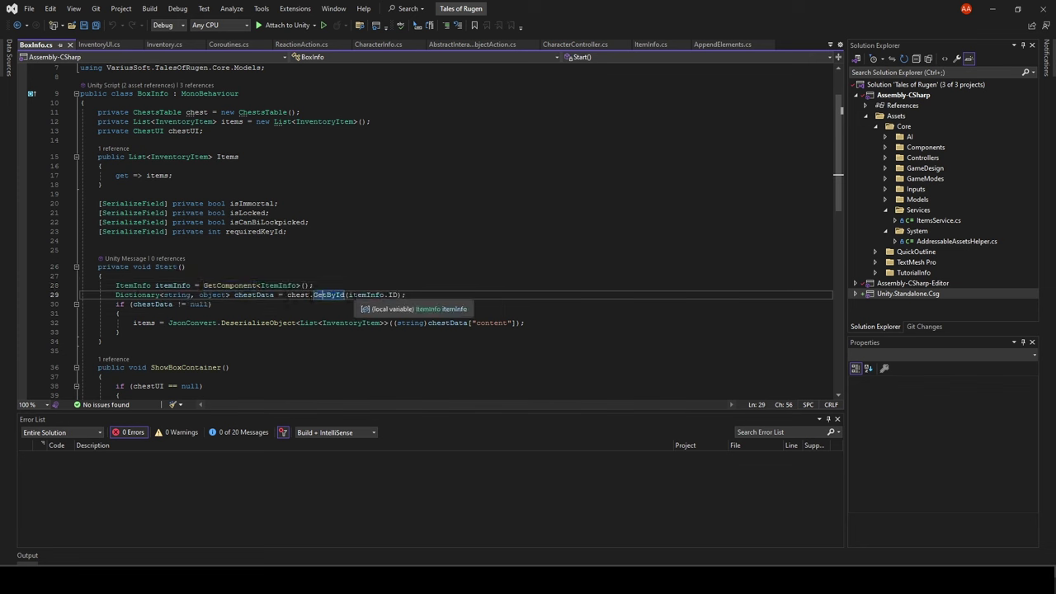
# Review the items assignment from chestData on line 32, then switch back to Unity
pyautogui.scroll(-2, 328, 297)
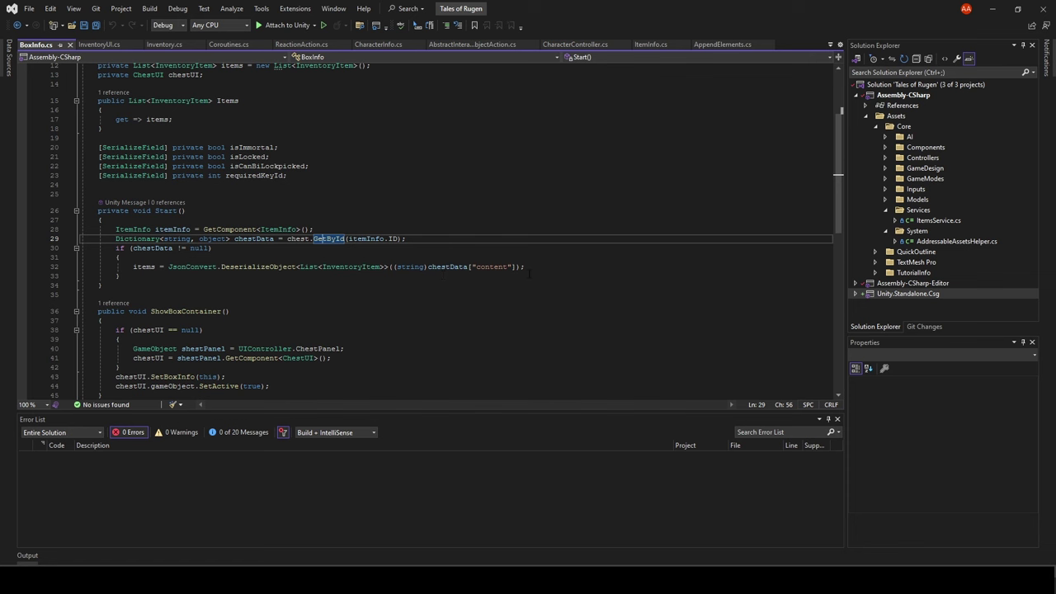
pyautogui.click(446, 267)
pyautogui.click(146, 267)
pyautogui.scroll(2, 146, 266)
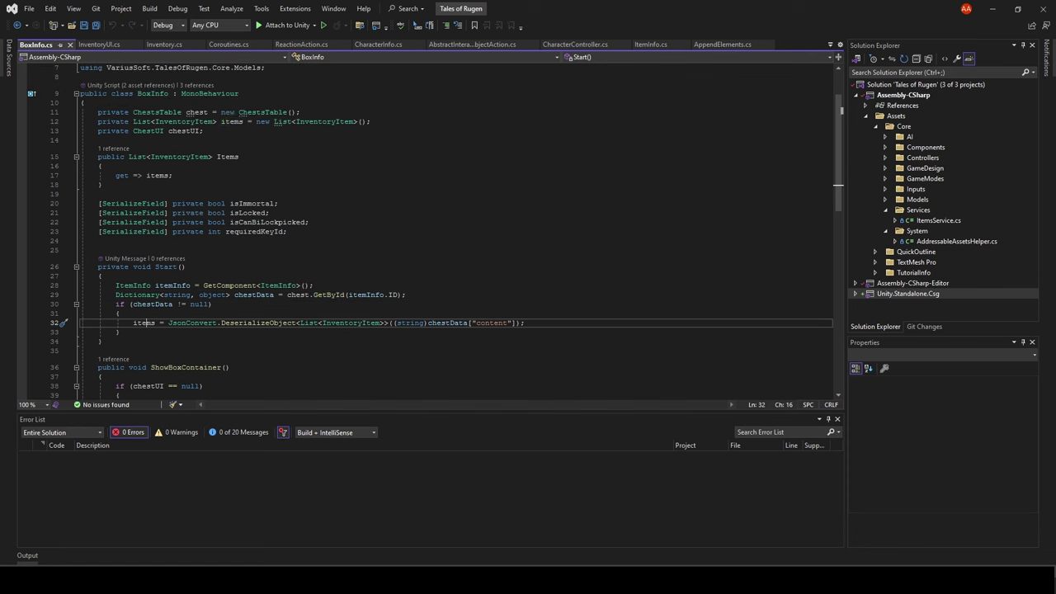
pyautogui.scroll(-5, 456, 305)
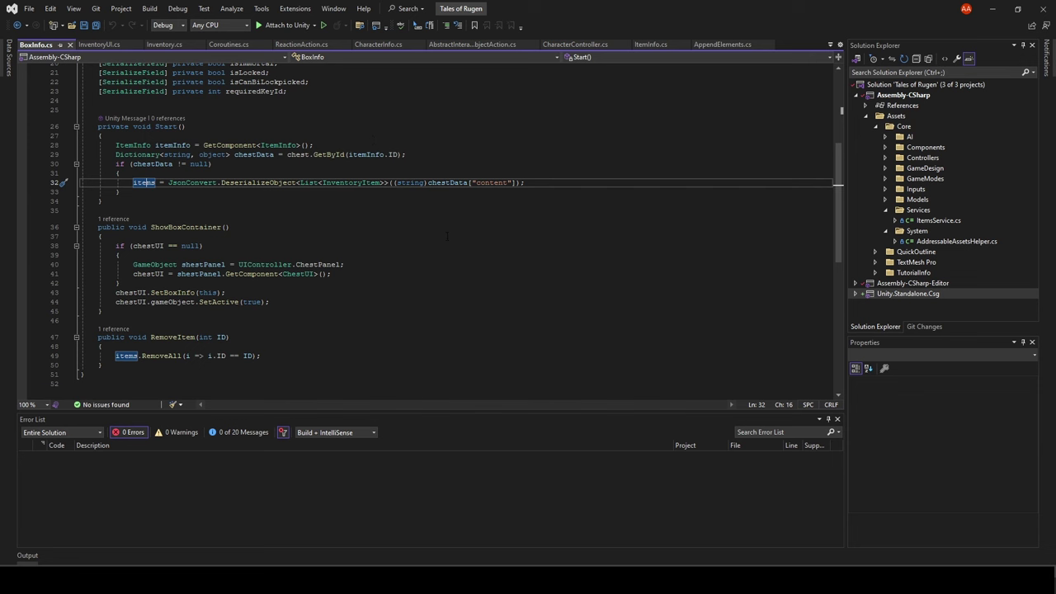
pyautogui.scroll(6, 444, 235)
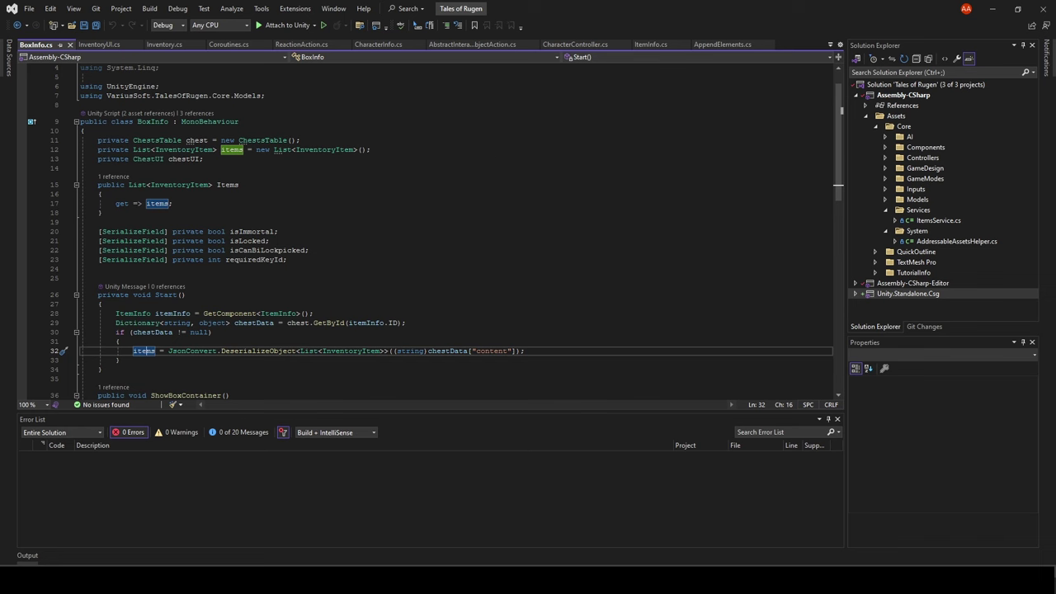
pyautogui.hotkey('alt', 'Tab')
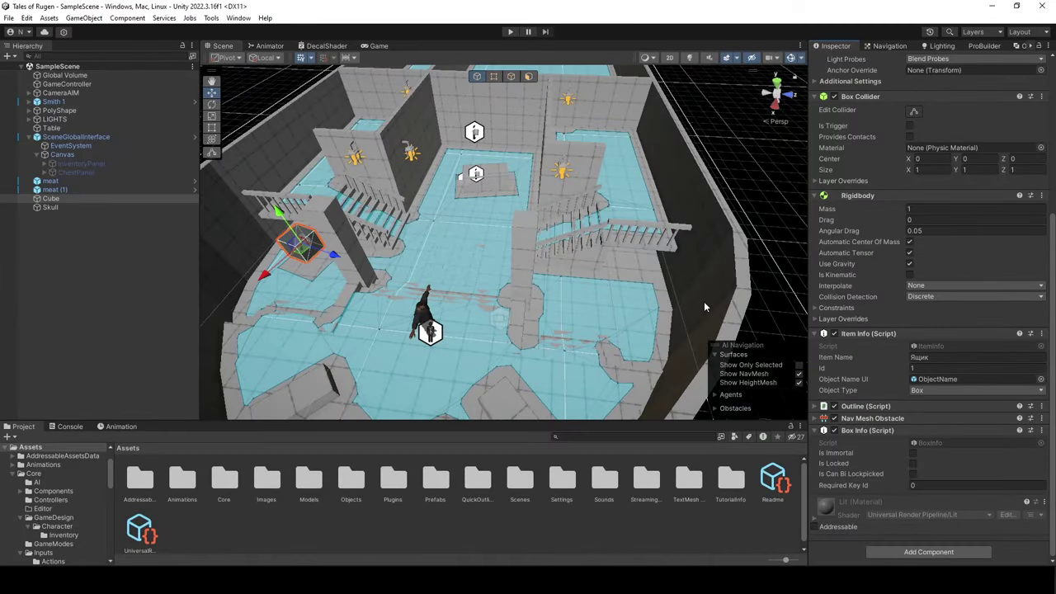
# Select ChestPanel in the Hierarchy and open ChestUI.cs from the Chest UI component's menu
pyautogui.click(91, 173)
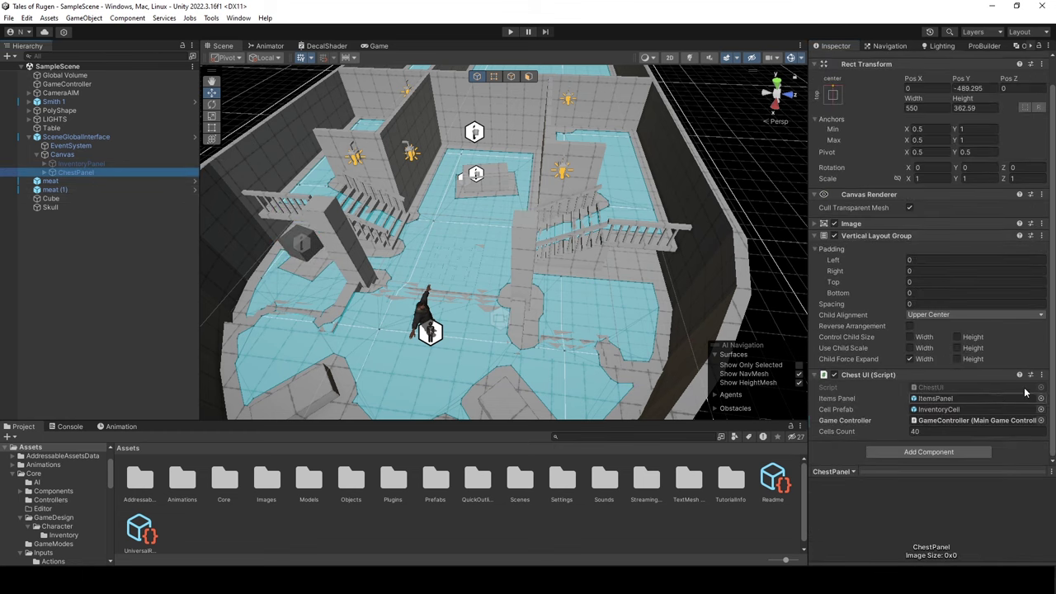
pyautogui.click(1043, 376)
pyautogui.click(978, 527)
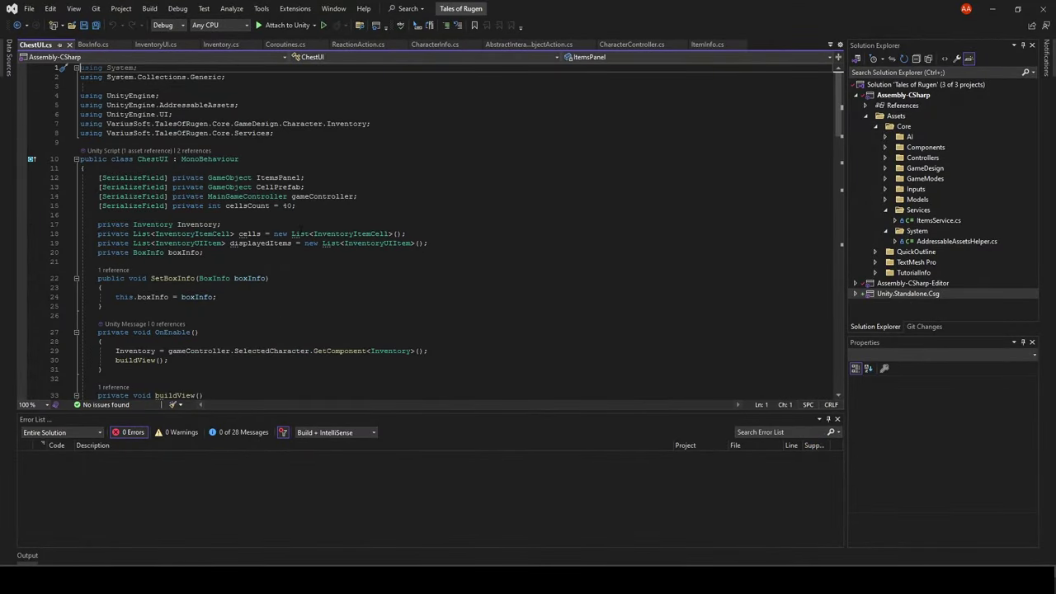
# Scroll to loadItemsInfo and go over its currentCell, currentItem and count check
pyautogui.scroll(-4, 307, 218)
pyautogui.scroll(-3, 308, 217)
pyautogui.scroll(-2, 307, 217)
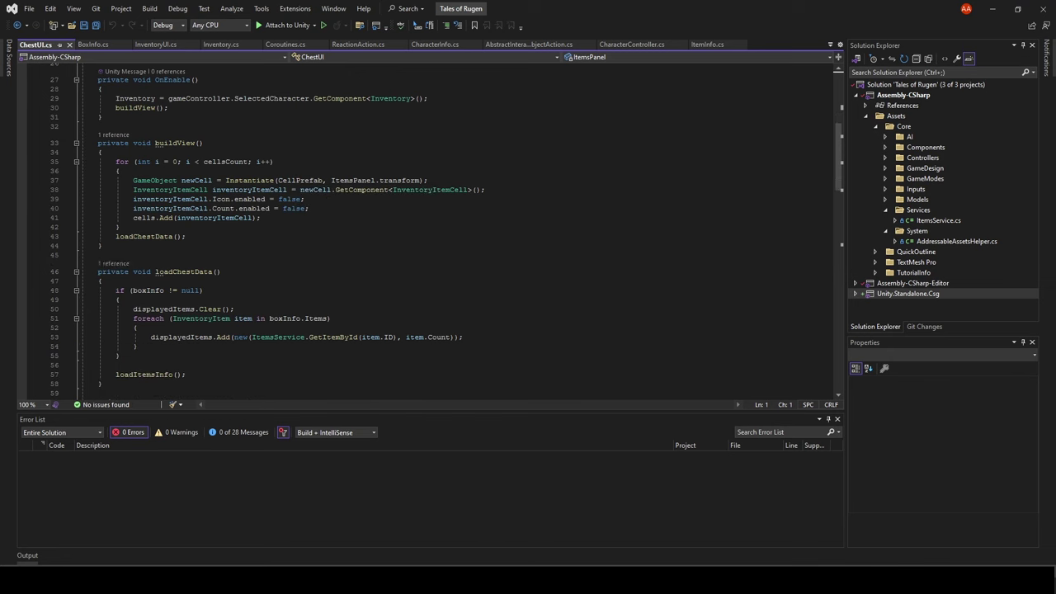
pyautogui.scroll(-2, 286, 240)
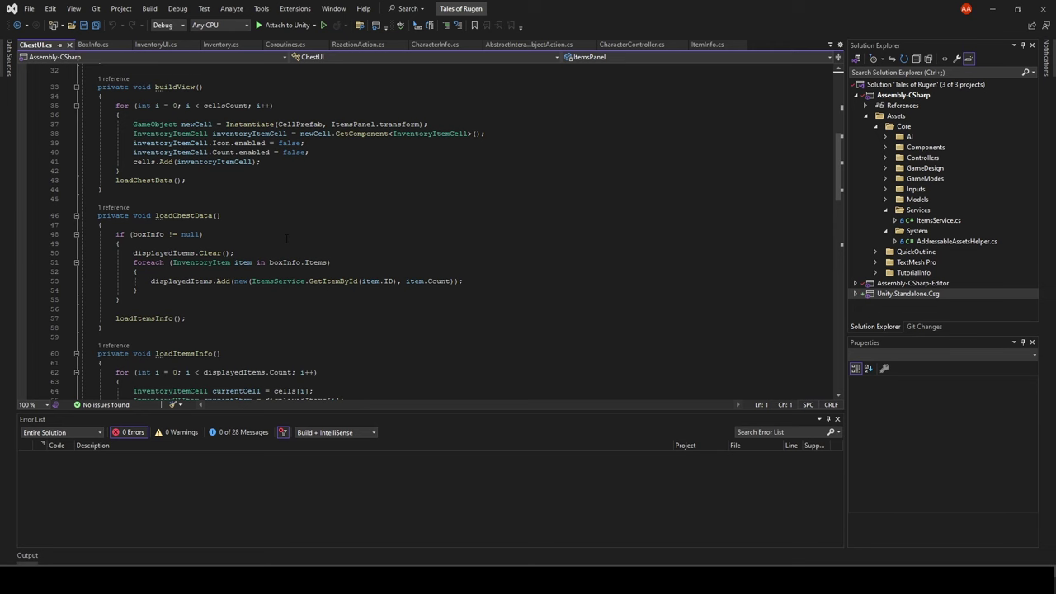
pyautogui.scroll(-6, 286, 239)
pyautogui.scroll(-1, 335, 318)
pyautogui.click(195, 123)
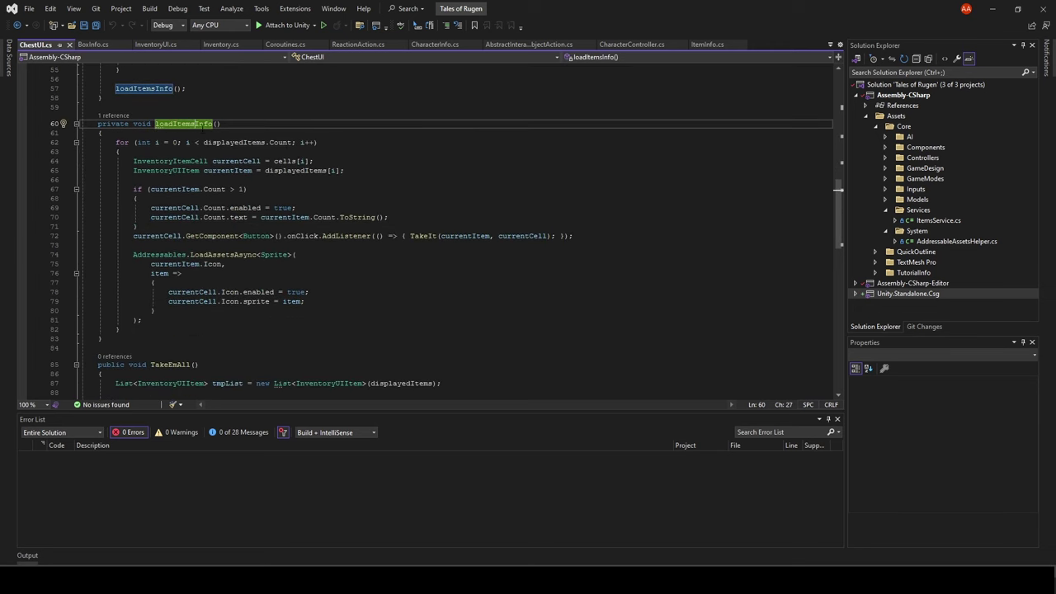
pyautogui.click(235, 161)
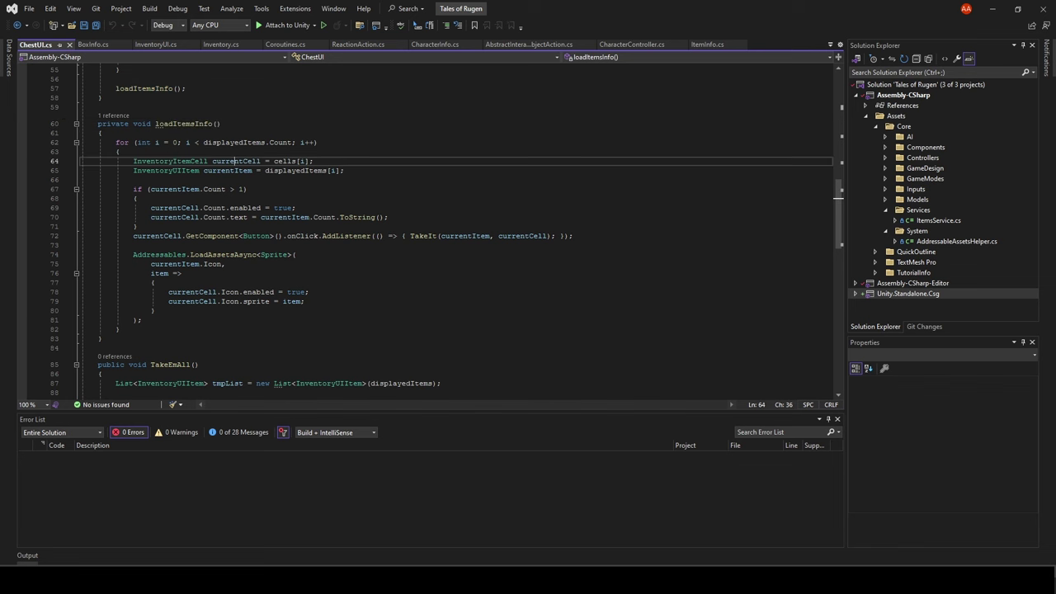
pyautogui.click(221, 171)
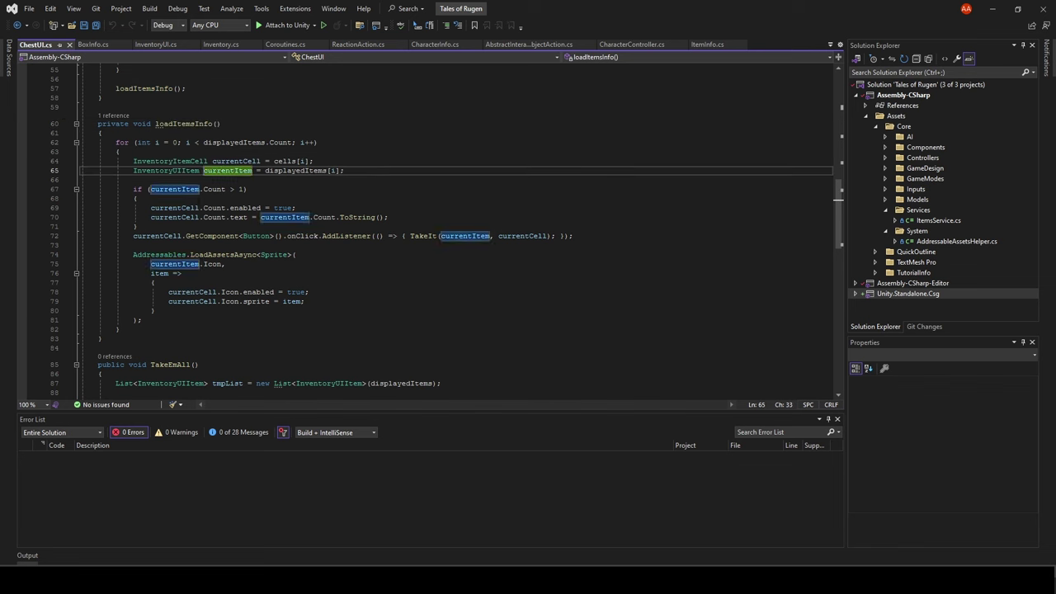
pyautogui.click(138, 226)
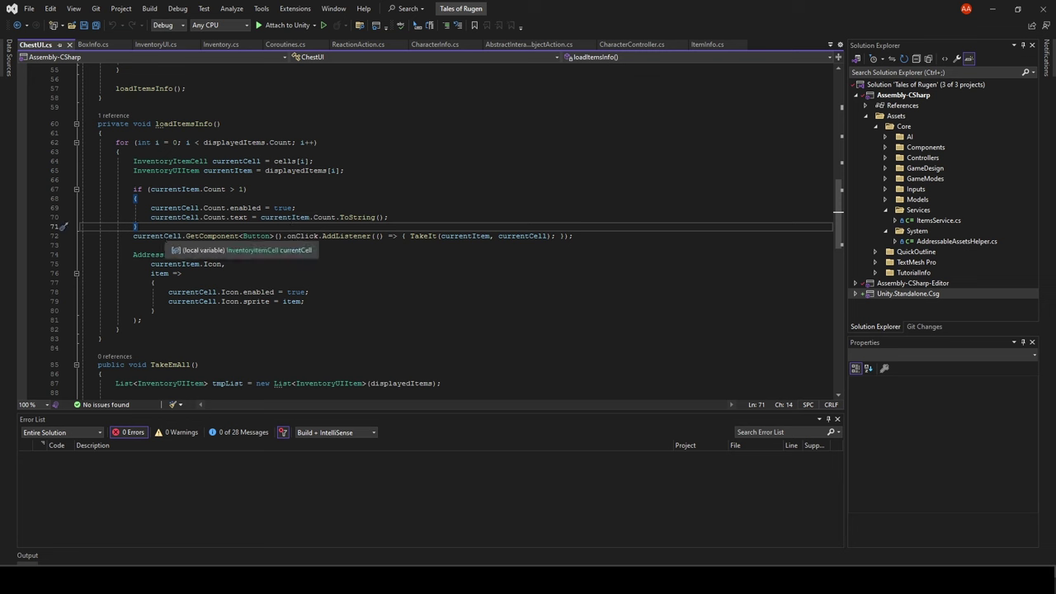
# Trace the Button onClick AddListener on line 72 and jump to the TakeIt definition
pyautogui.click(263, 236)
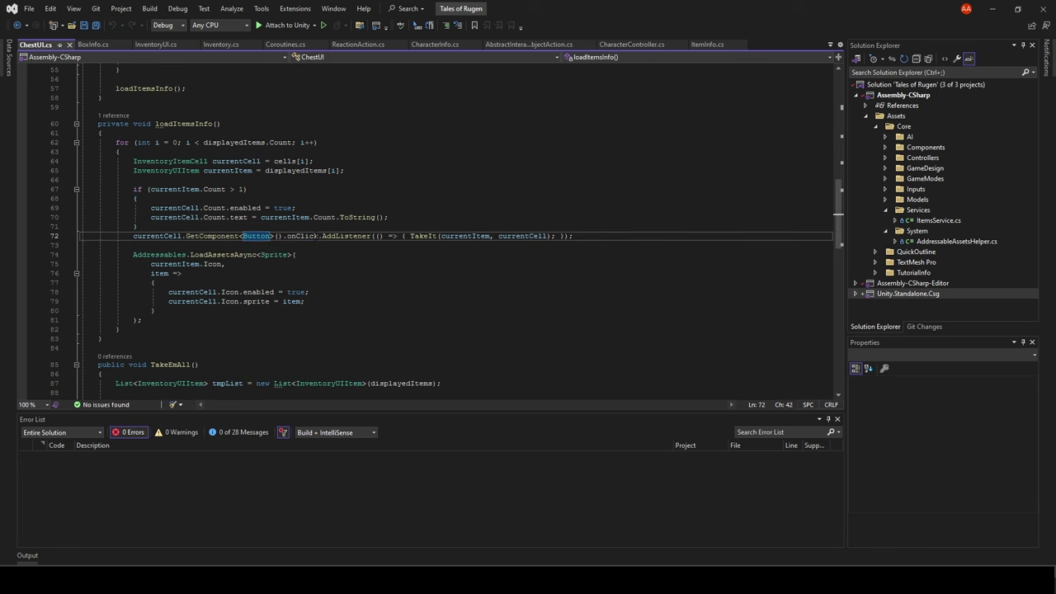
pyautogui.click(311, 236)
pyautogui.click(344, 236)
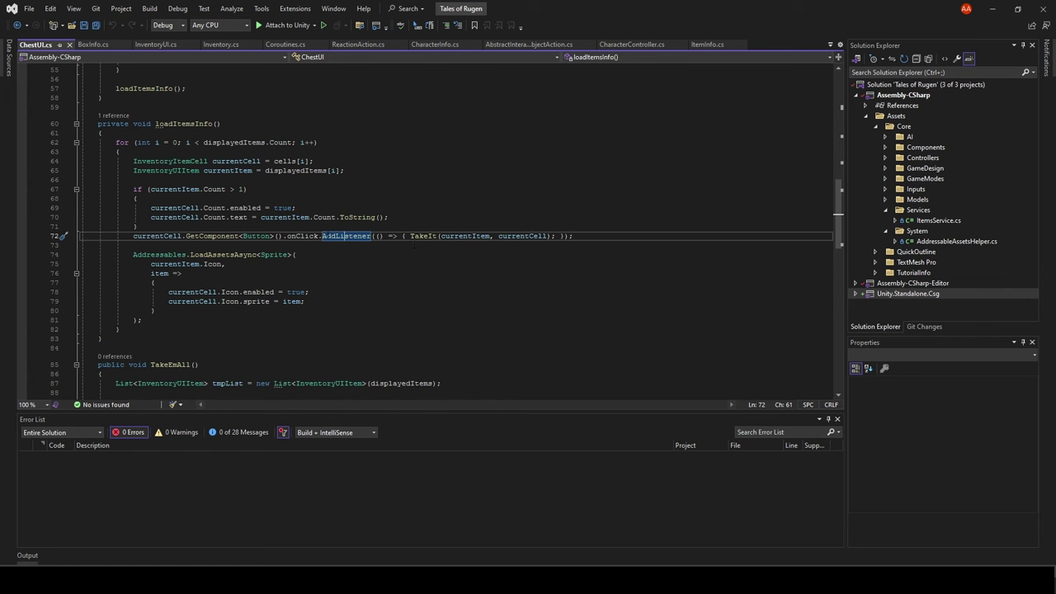
pyautogui.click(423, 236)
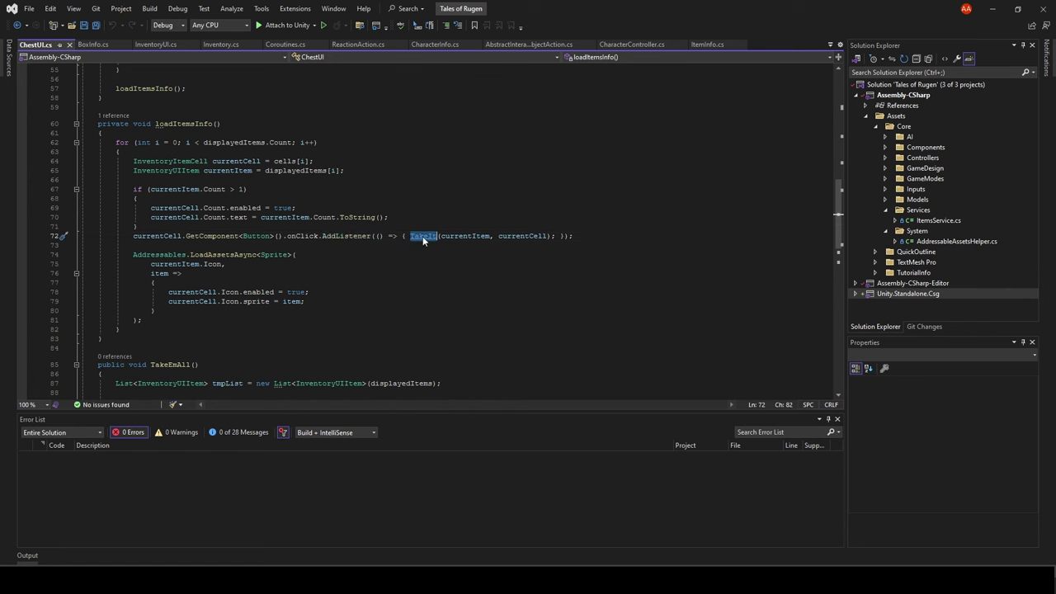
pyautogui.press('F12')
pyautogui.click(190, 249)
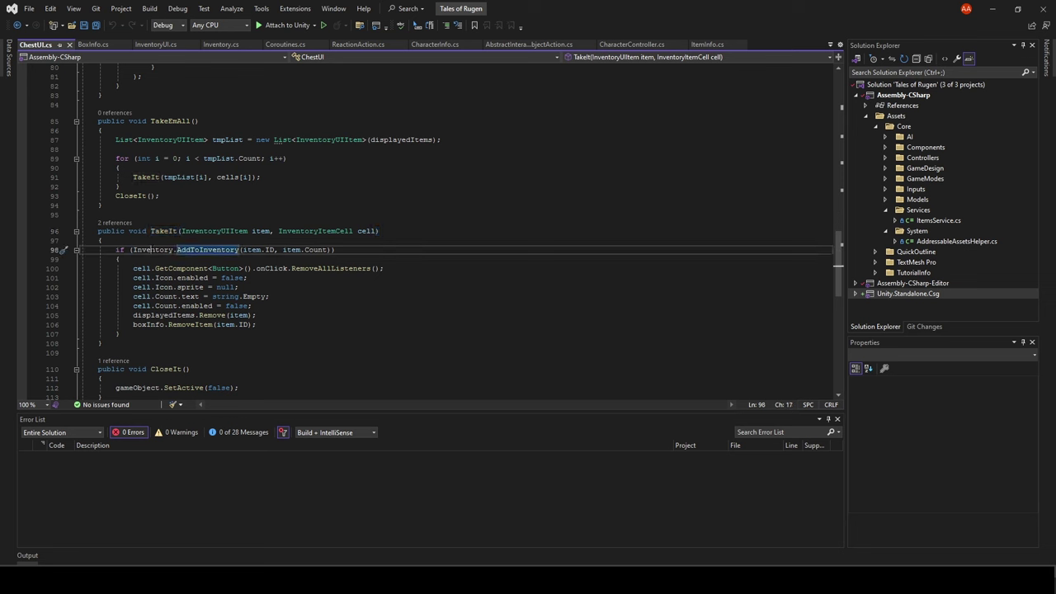
pyautogui.click(154, 249)
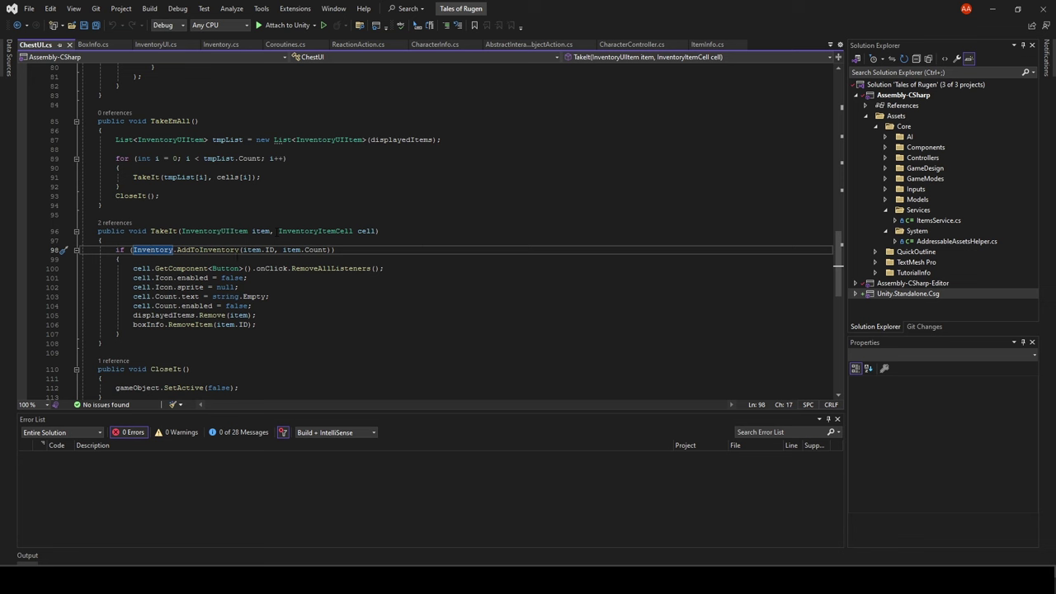
pyautogui.click(198, 250)
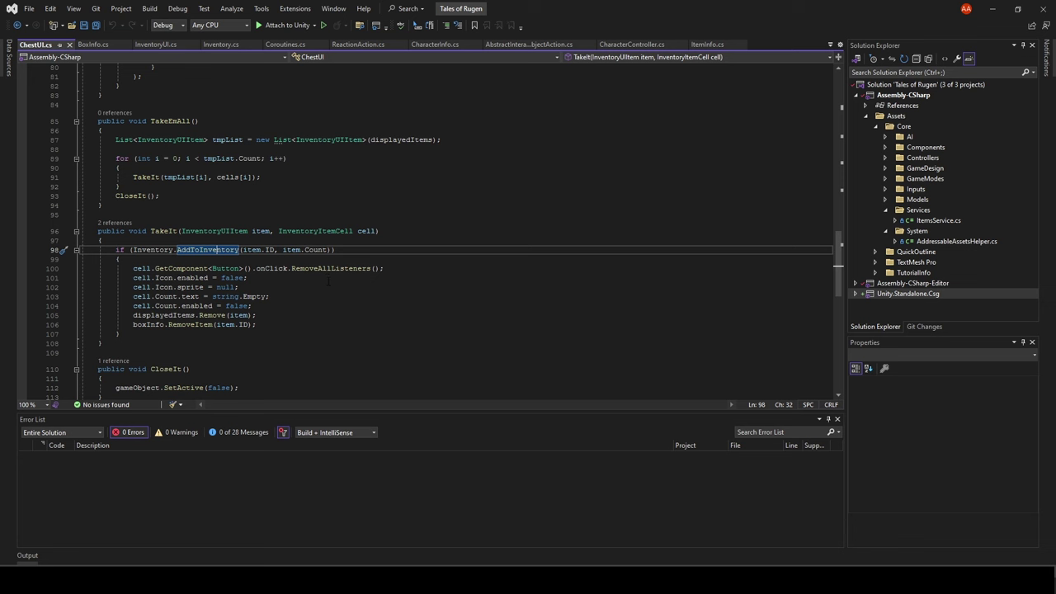
pyautogui.click(262, 250)
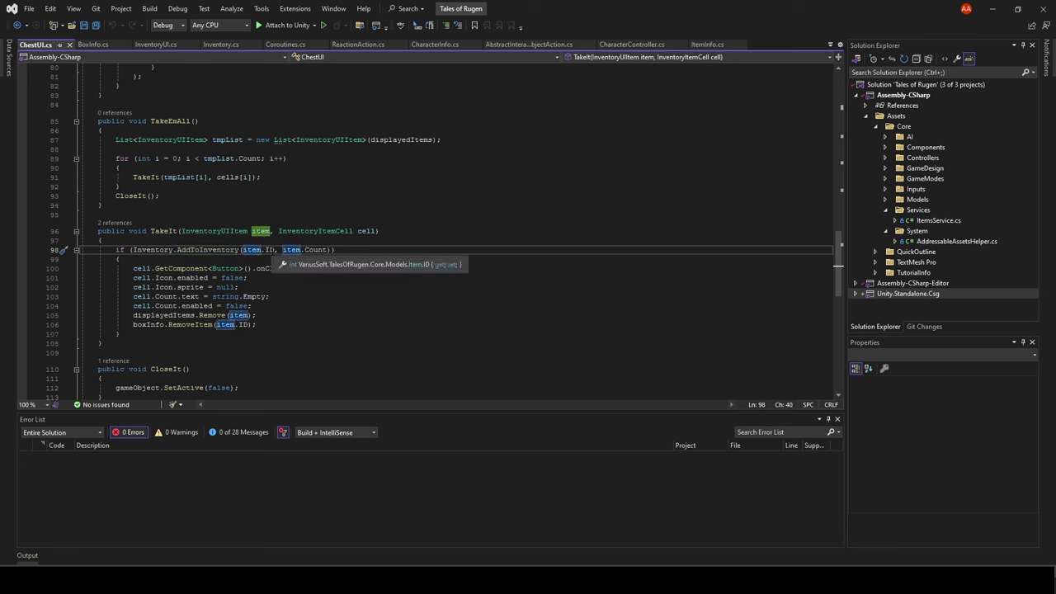
pyautogui.click(316, 250)
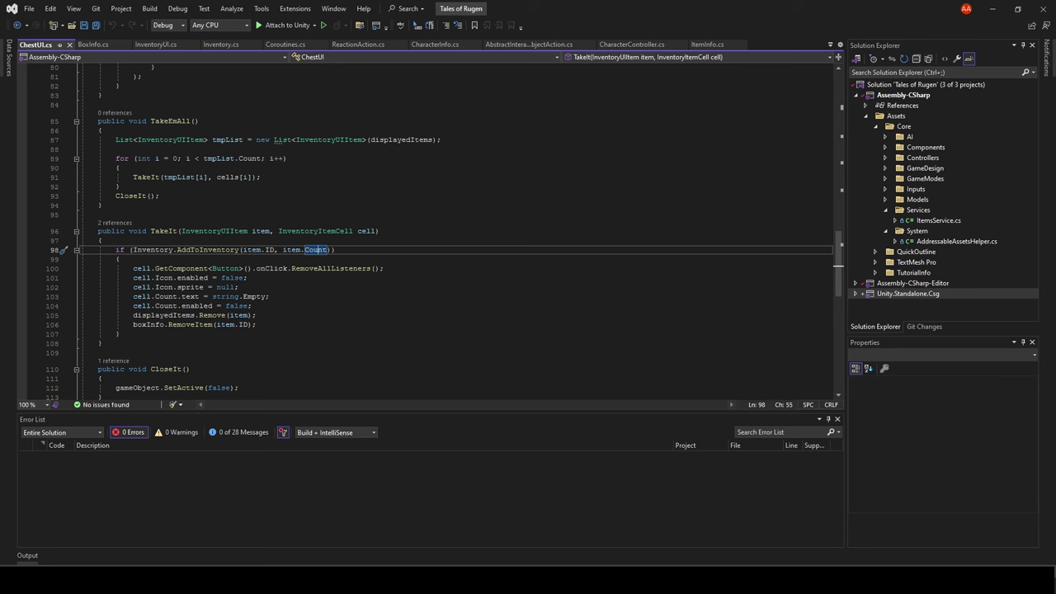
pyautogui.click(350, 287)
pyautogui.click(197, 324)
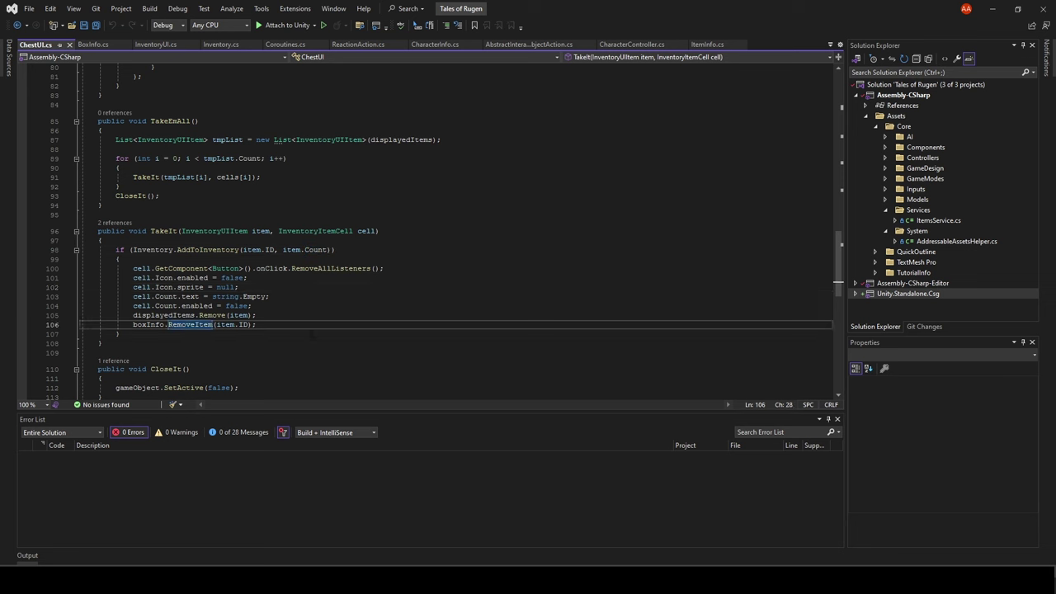
pyautogui.click(297, 268)
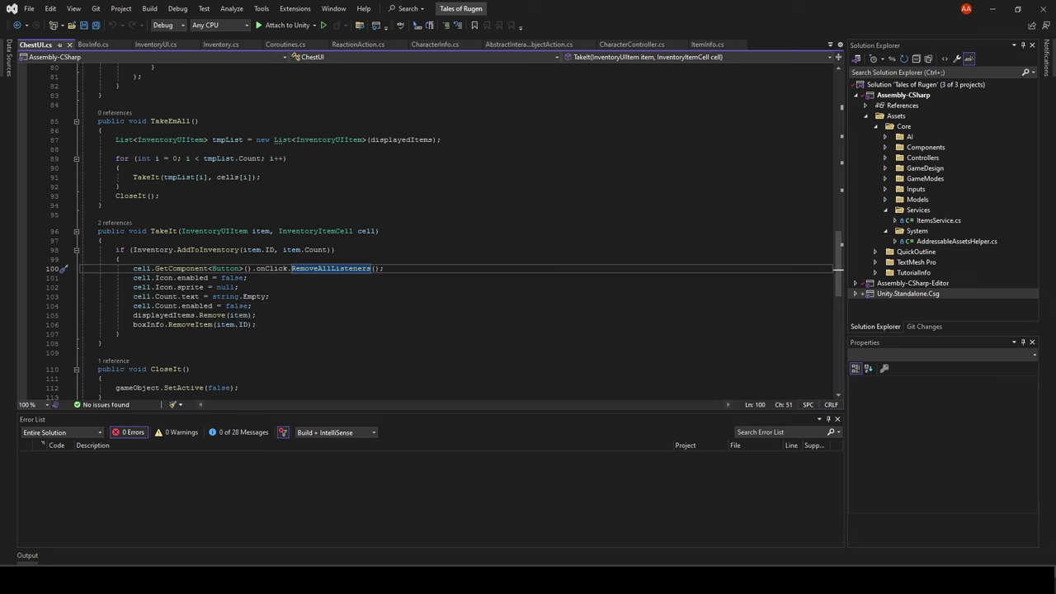
pyautogui.click(121, 259)
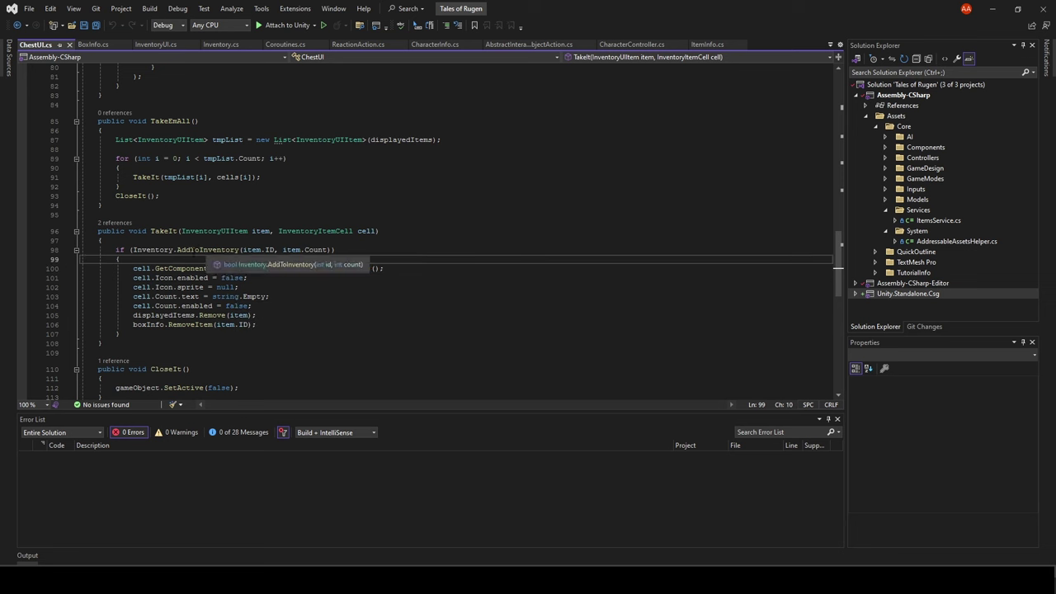
pyautogui.click(198, 249)
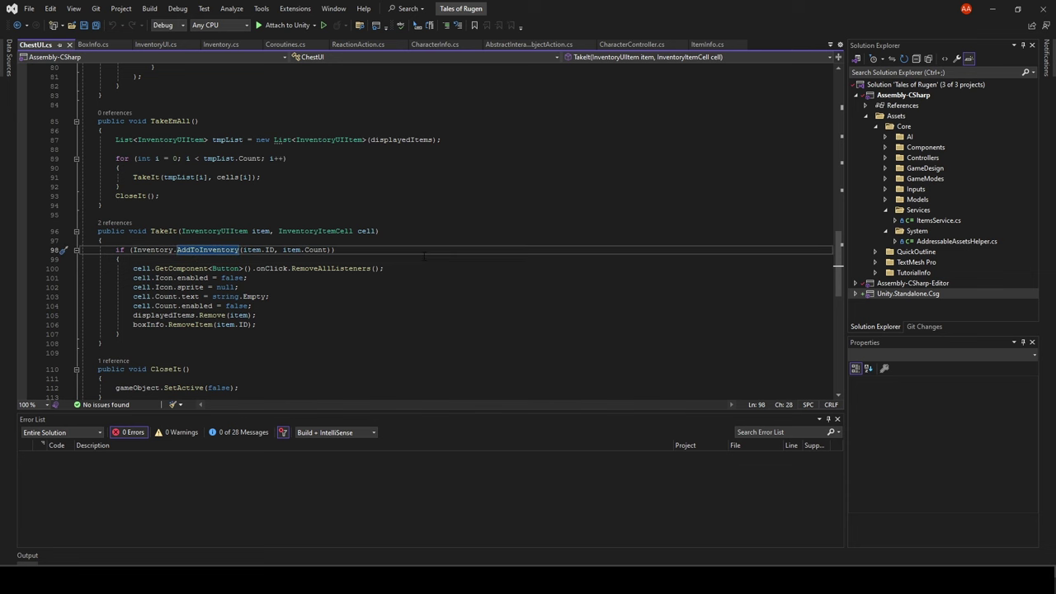
pyautogui.click(134, 250)
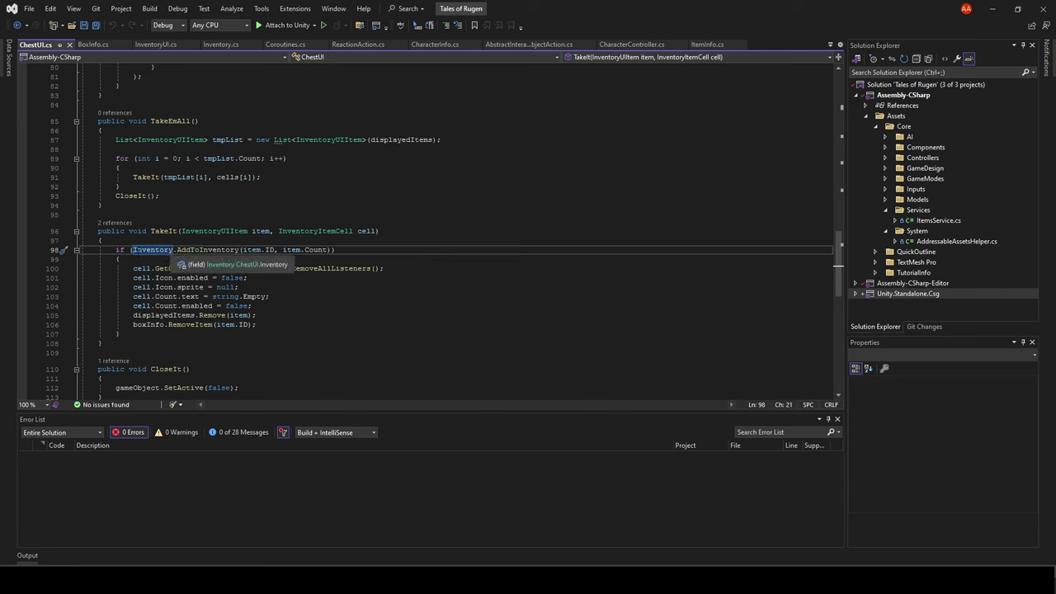
pyautogui.click(257, 324)
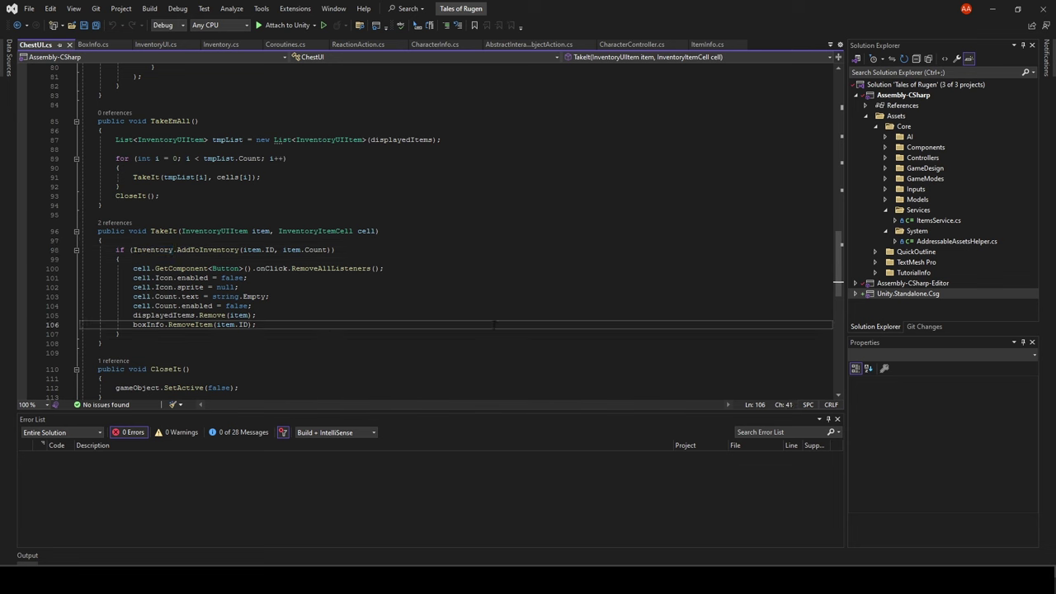
pyautogui.scroll(2, 517, 323)
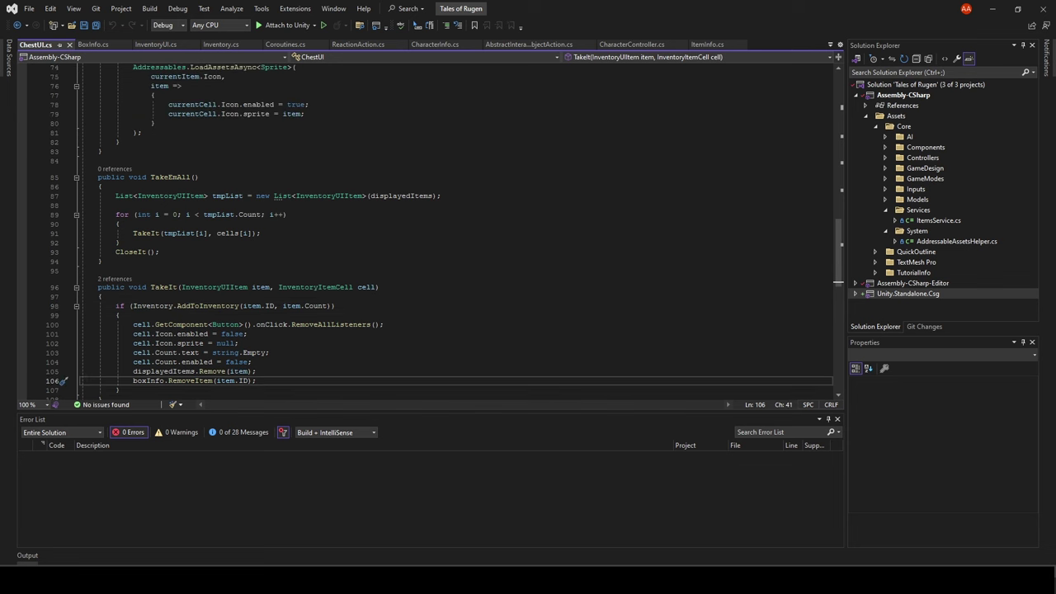
pyautogui.click(173, 177)
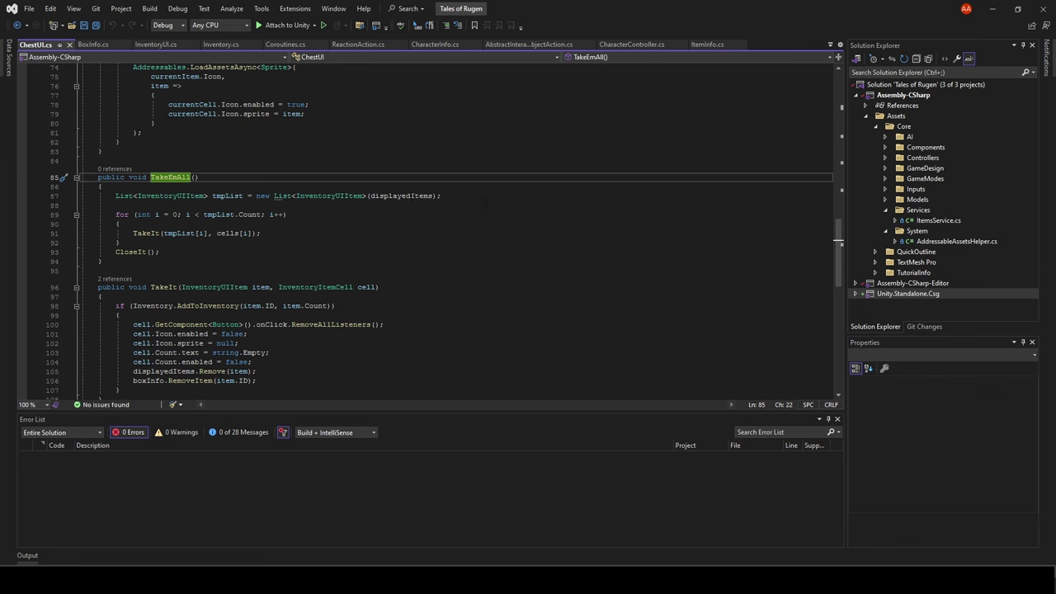
pyautogui.click(392, 195)
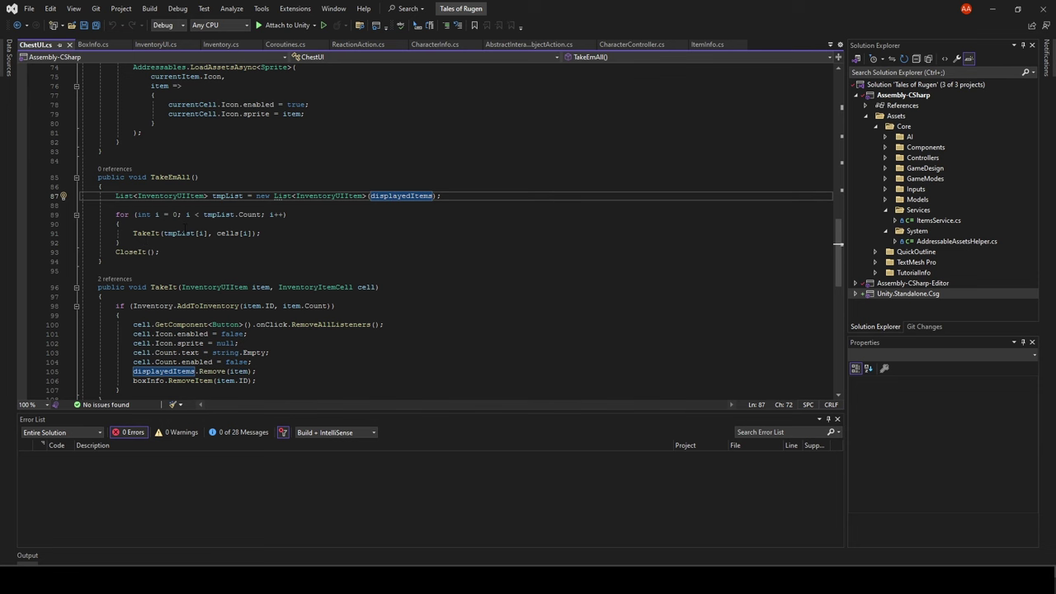
pyautogui.scroll(-2, 396, 221)
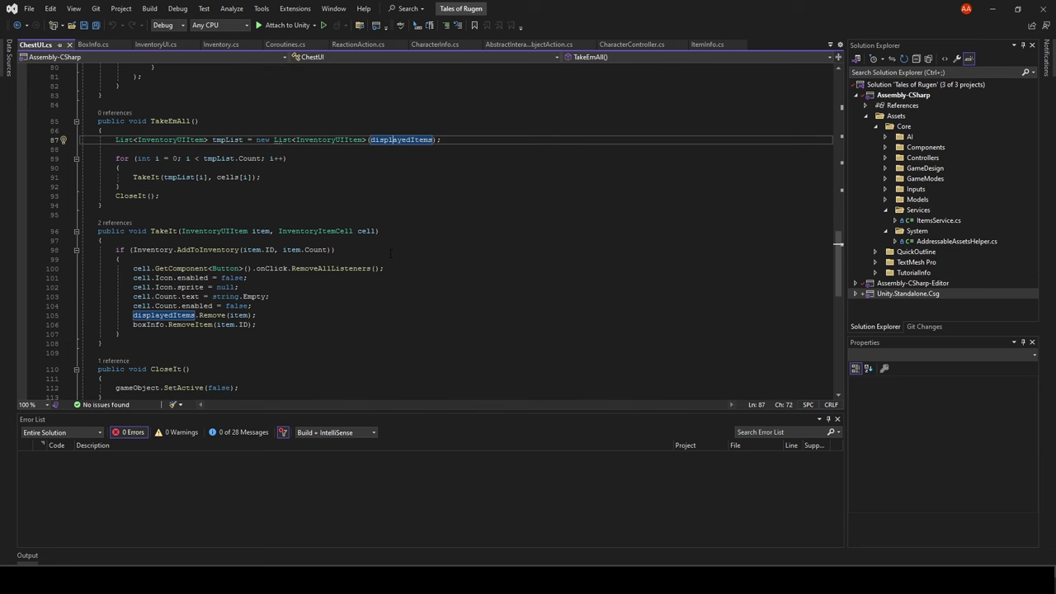
pyautogui.click(129, 196)
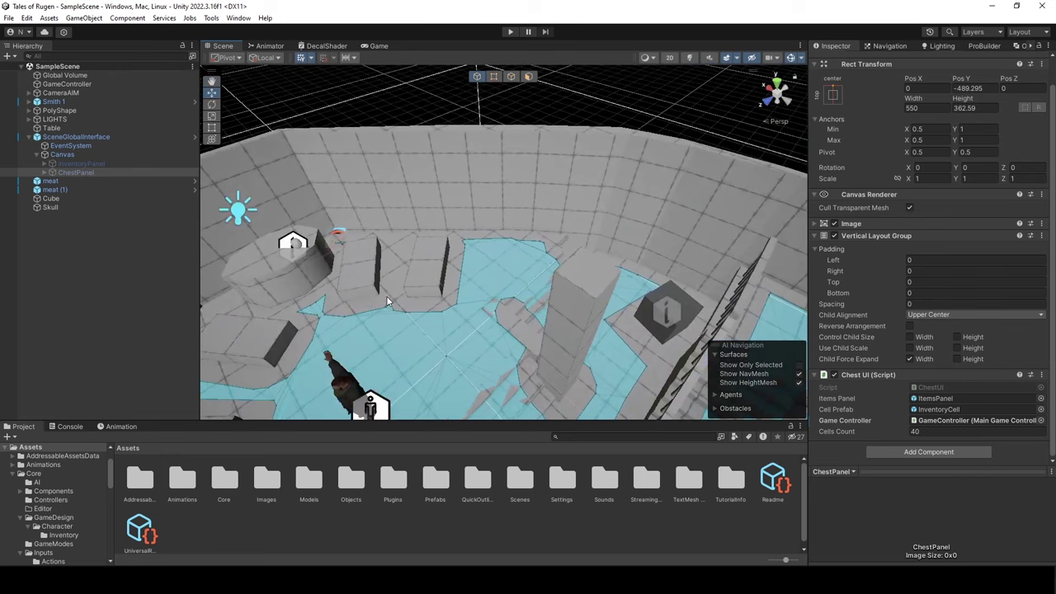
pyautogui.scroll(3, 386, 301)
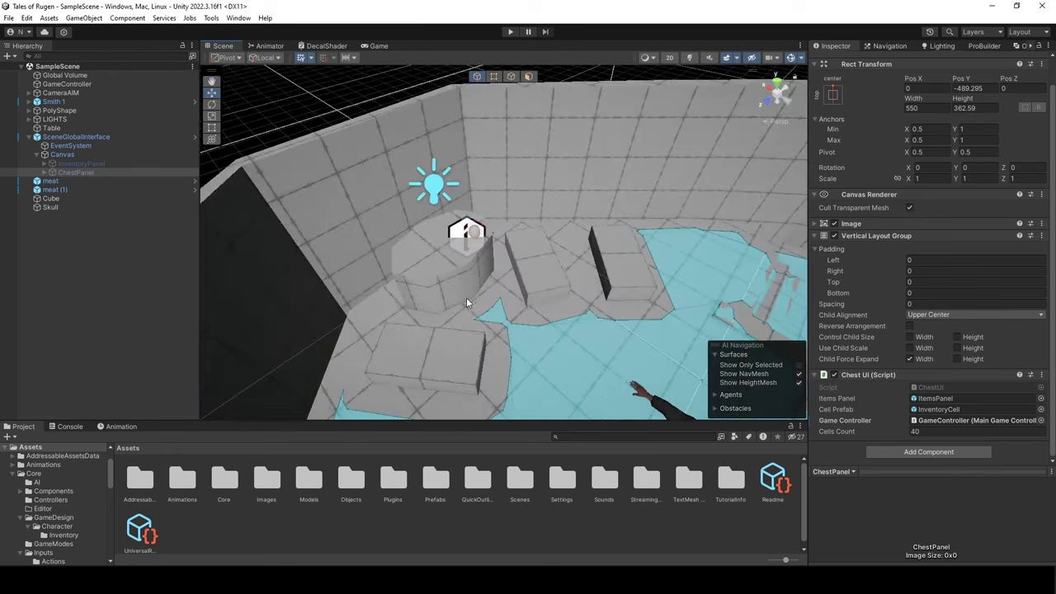
# Select the Skull in the Scene view, looking down on the platform
pyautogui.scroll(3, 464, 298)
pyautogui.scroll(2, 447, 224)
pyautogui.click(446, 225)
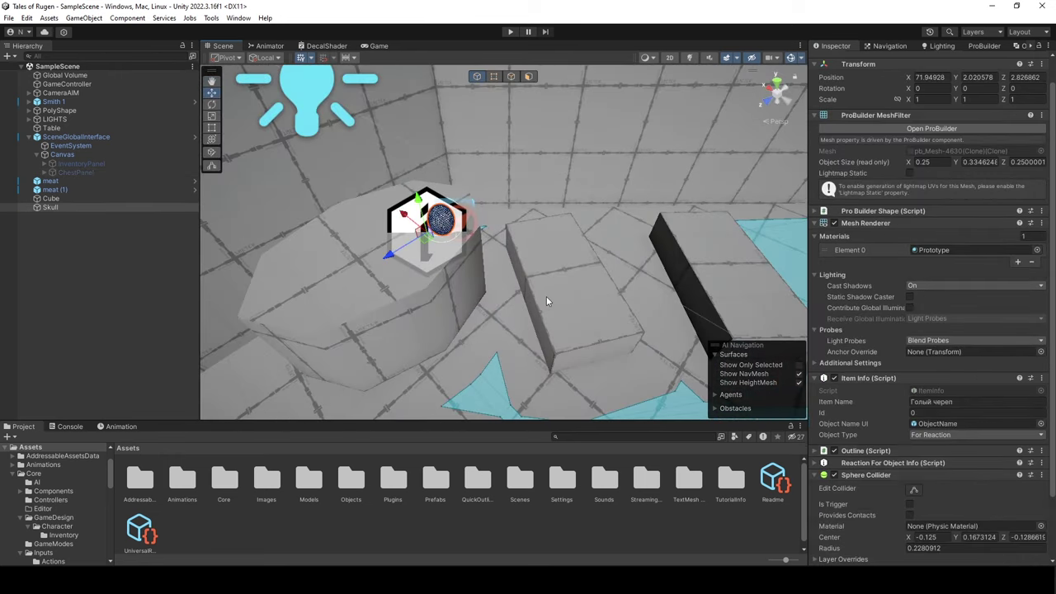
pyautogui.moveTo(546, 297)
pyautogui.keyDown('alt'); pyautogui.mouseDown()
pyautogui.moveTo(472, 328)
pyautogui.moveTo(550, 321)
pyautogui.mouseUp(); pyautogui.keyUp('alt')
pyautogui.scroll(3, 472, 328)
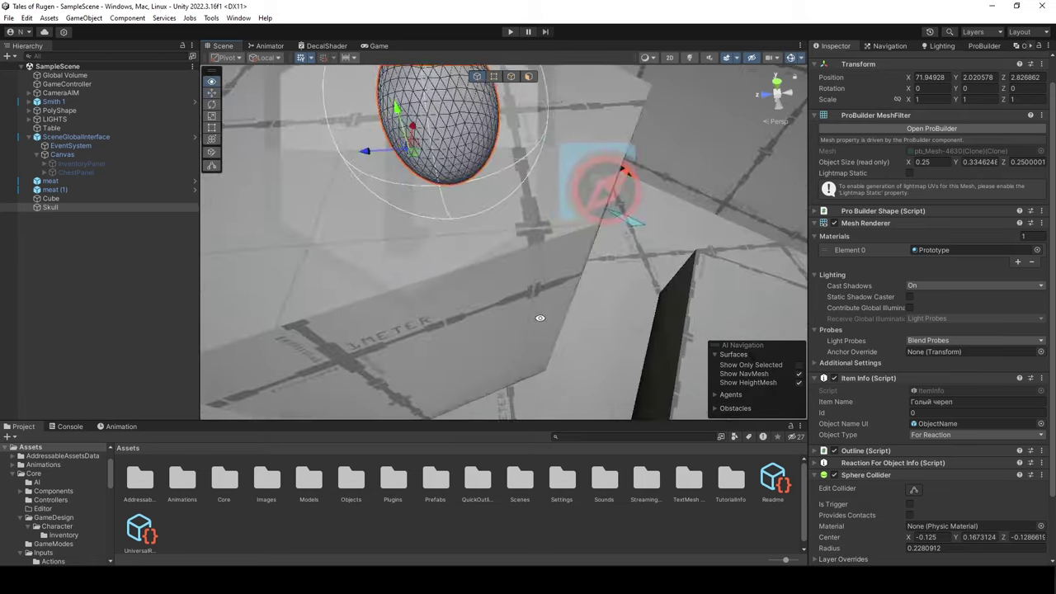
pyautogui.scroll(-6, 495, 314)
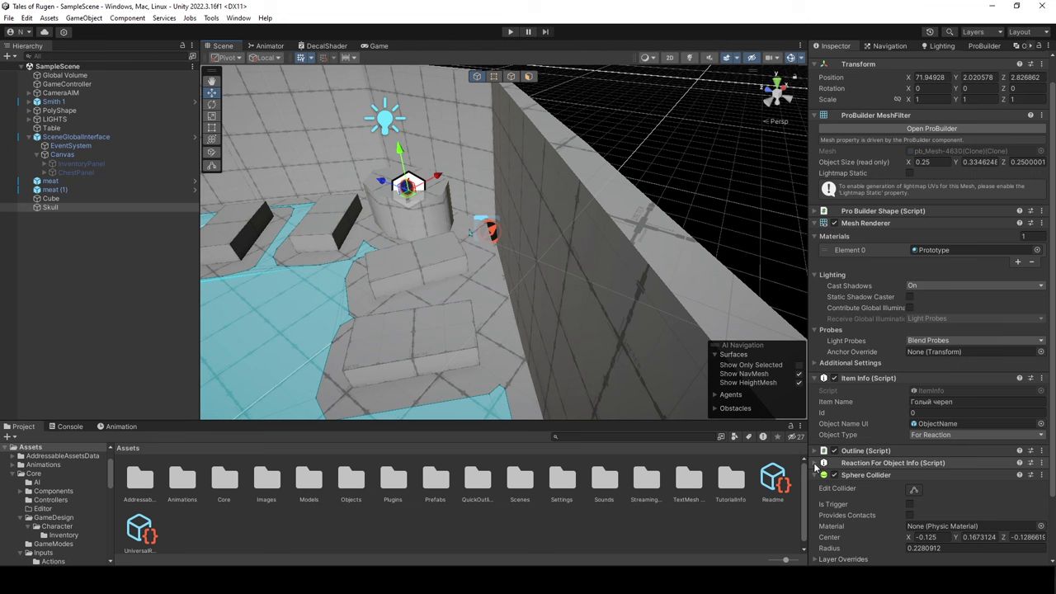
# Expand the Skull's Reaction For Object Info, showing the text 'Причёска - Огонь!'
pyautogui.click(842, 464)
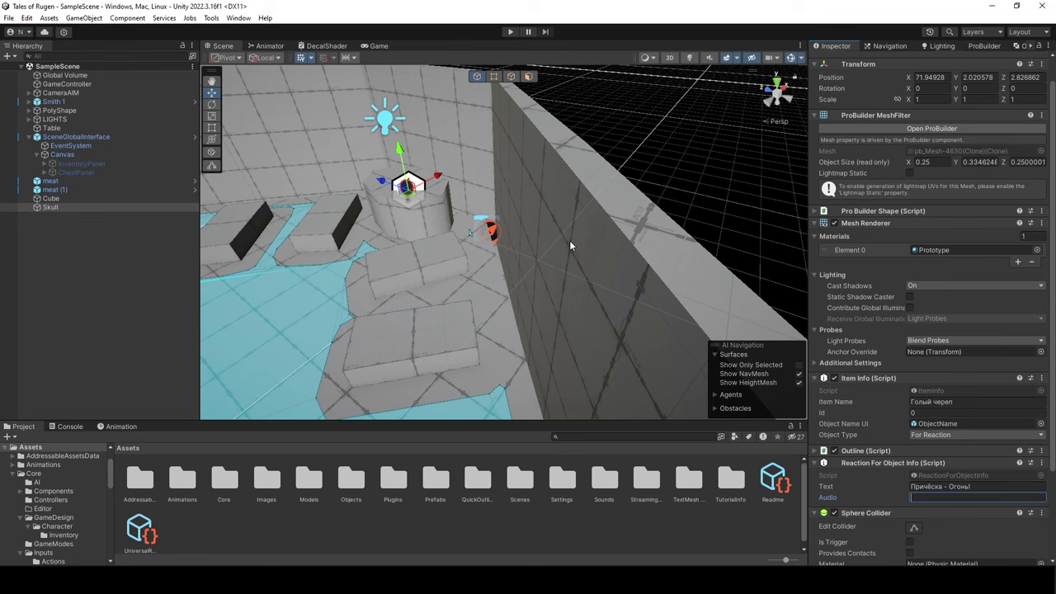
pyautogui.scroll(-3, 569, 240)
pyautogui.scroll(-2, 569, 241)
pyautogui.scroll(-2, 571, 241)
pyautogui.moveTo(572, 240); pyautogui.dragTo(610, 260, button='right')
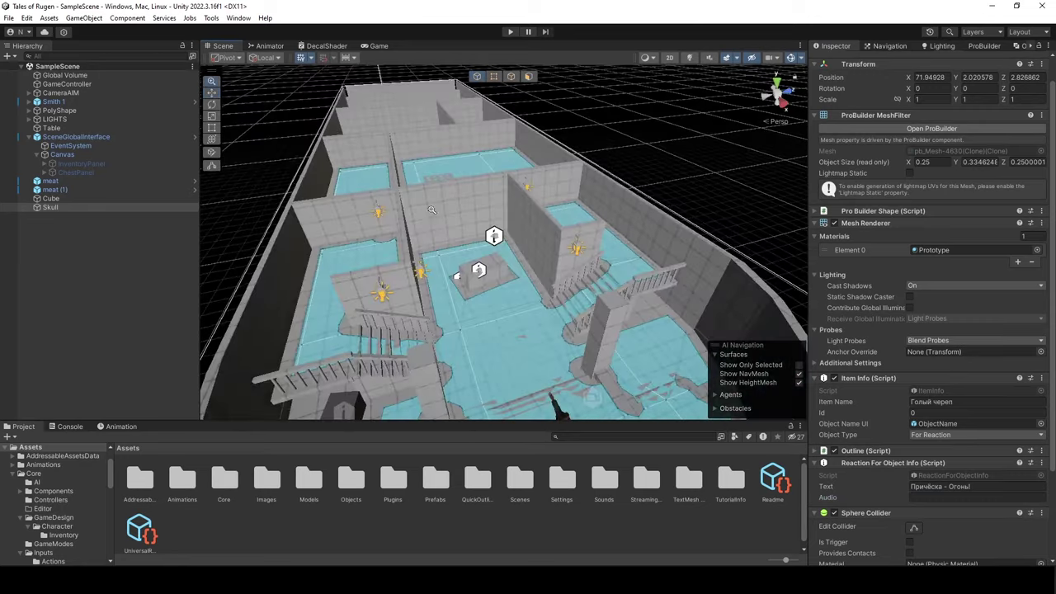
pyautogui.scroll(5, 578, 261)
pyautogui.scroll(2, 466, 239)
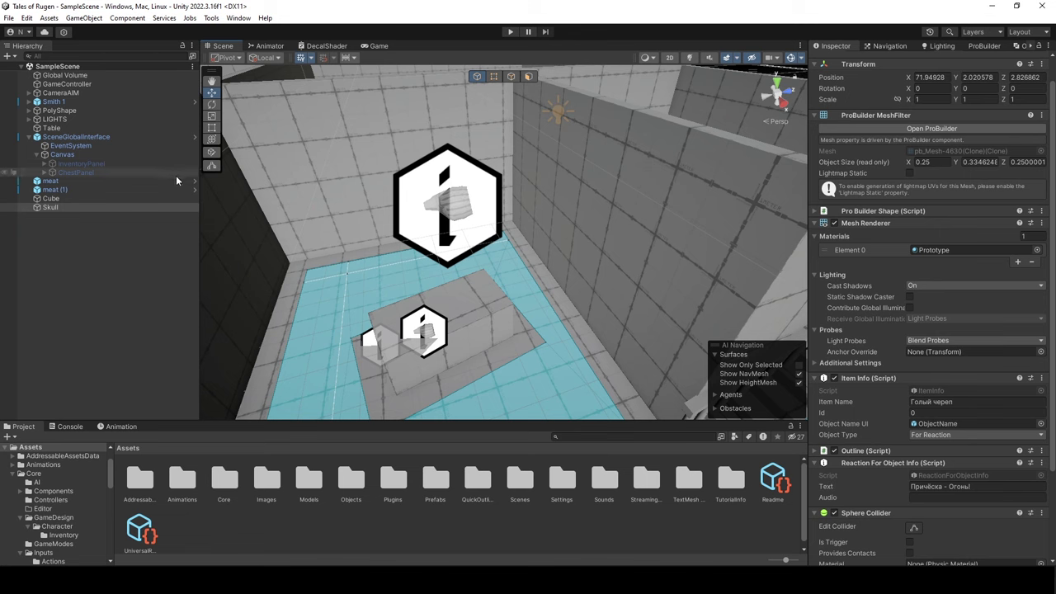
# Select Smith 1 and insert 'я' so its reaction text reads 'И как я это сделаю'
pyautogui.click(89, 100)
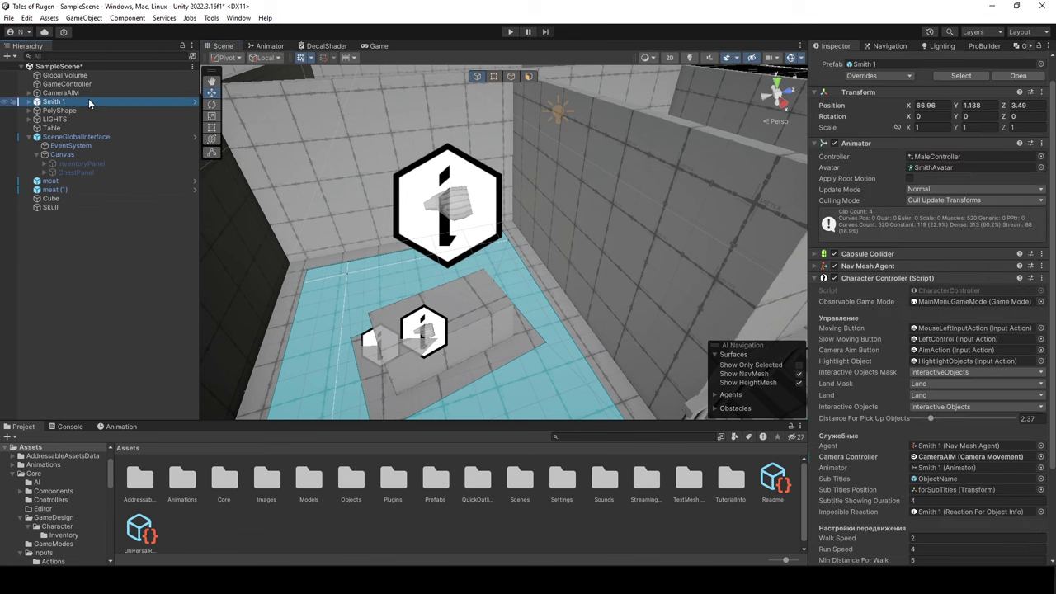
pyautogui.scroll(-3, 845, 288)
pyautogui.scroll(-2, 846, 288)
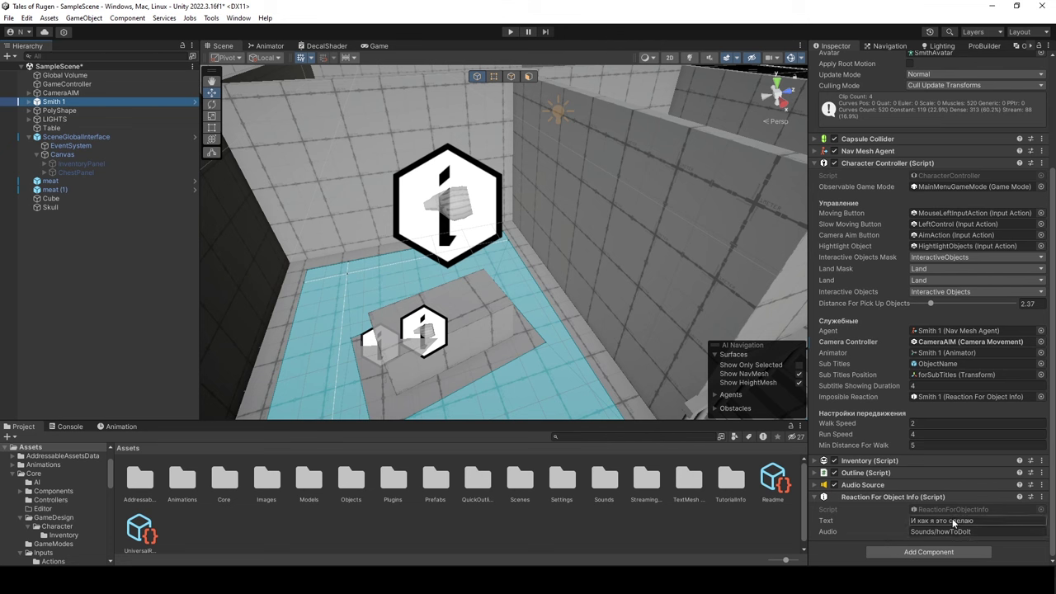
pyautogui.click(925, 520)
pyautogui.write('я')
# Test the new subtitle in Play mode, then stop and open the Character Controller's options
pyautogui.click(510, 31)
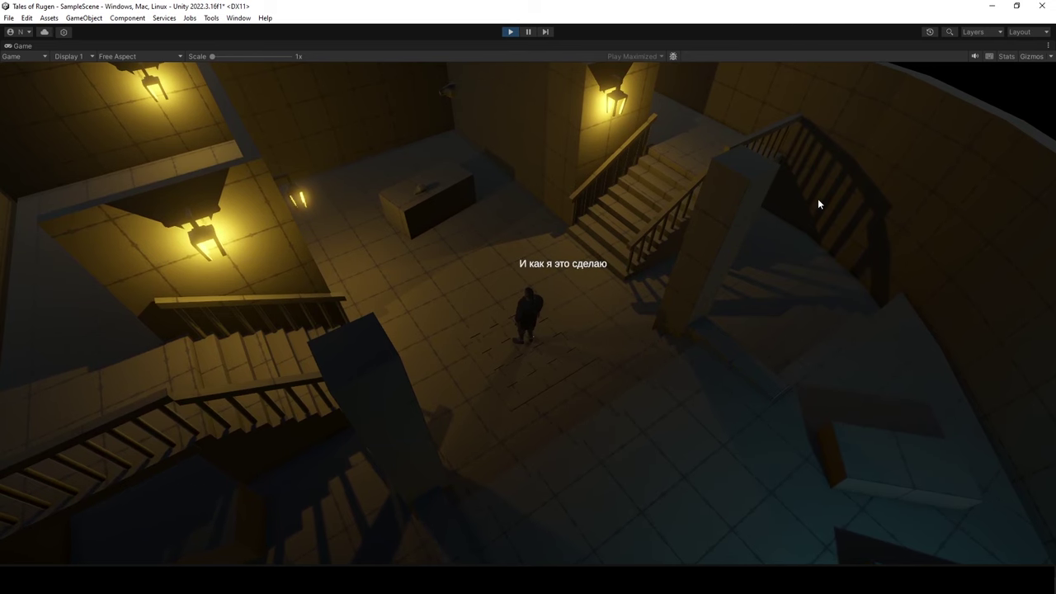
pyautogui.click(510, 31)
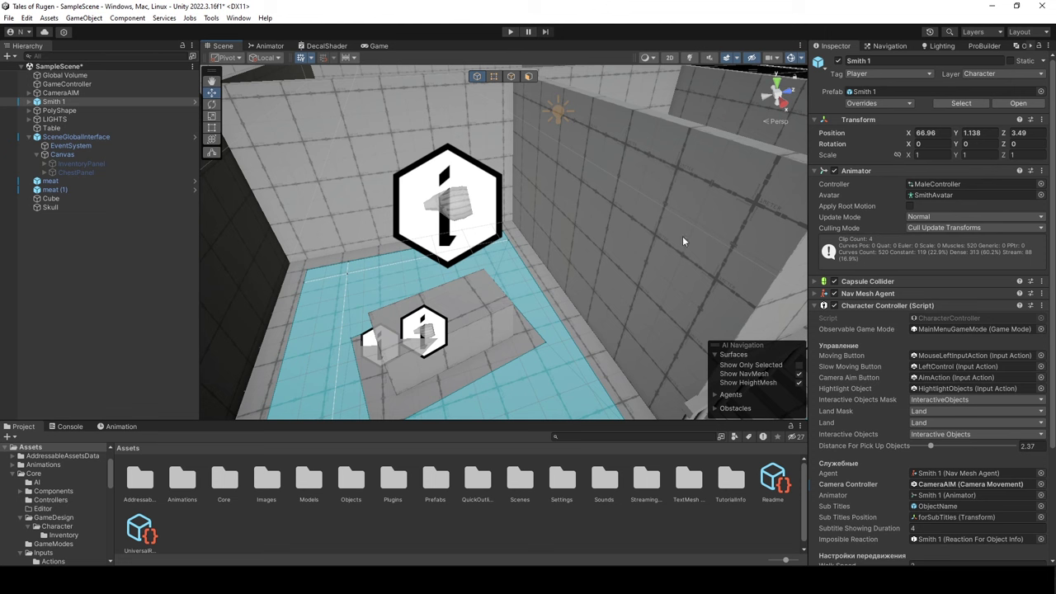
pyautogui.click(1042, 306)
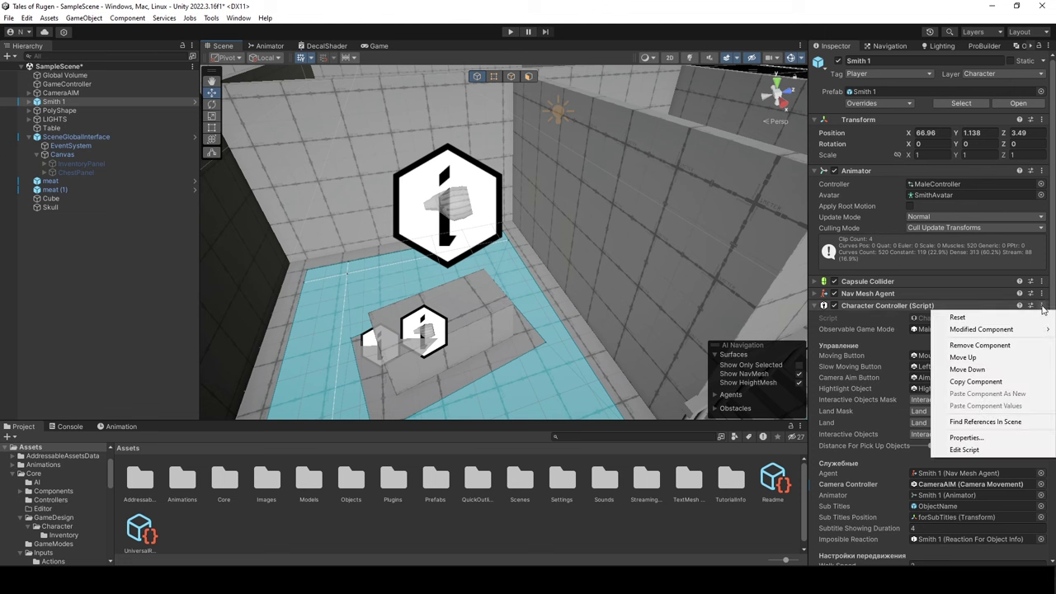
pyautogui.click(961, 453)
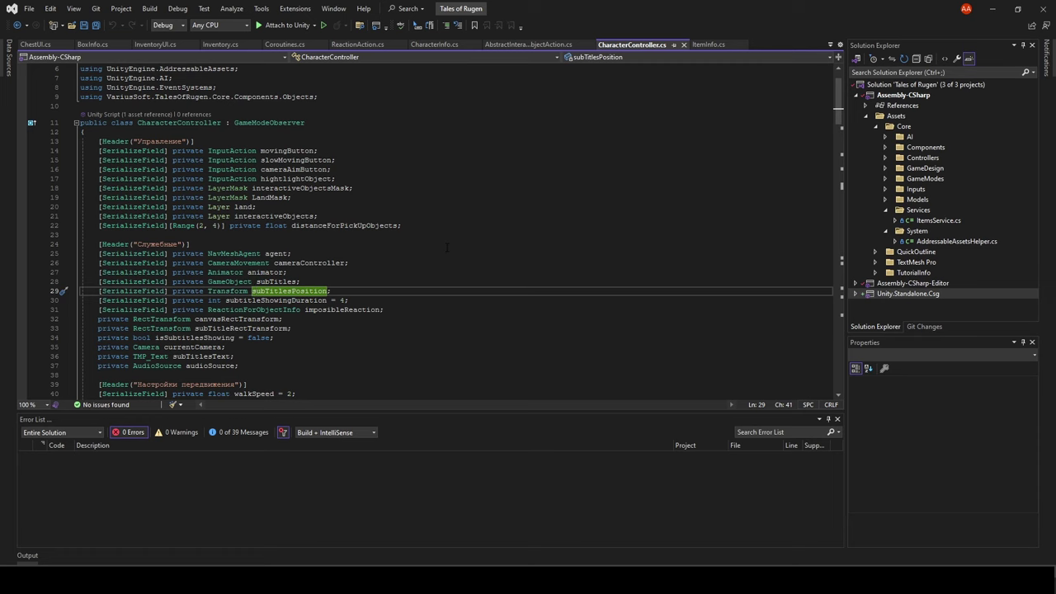
pyautogui.scroll(-2, 446, 248)
pyautogui.scroll(-3, 447, 247)
pyautogui.scroll(-16, 330, 206)
pyautogui.click(195, 126)
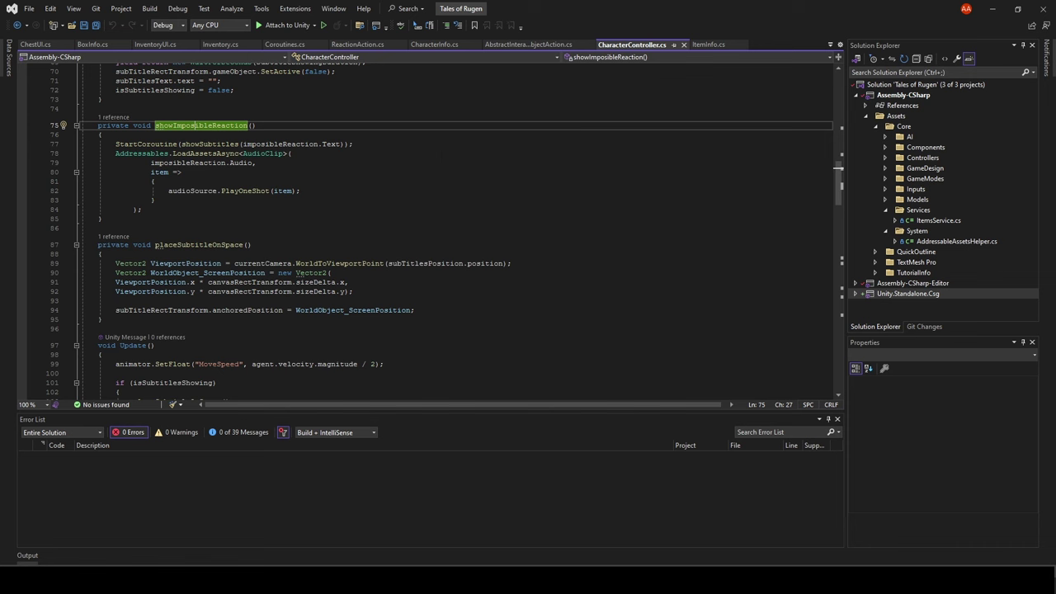
pyautogui.click(277, 143)
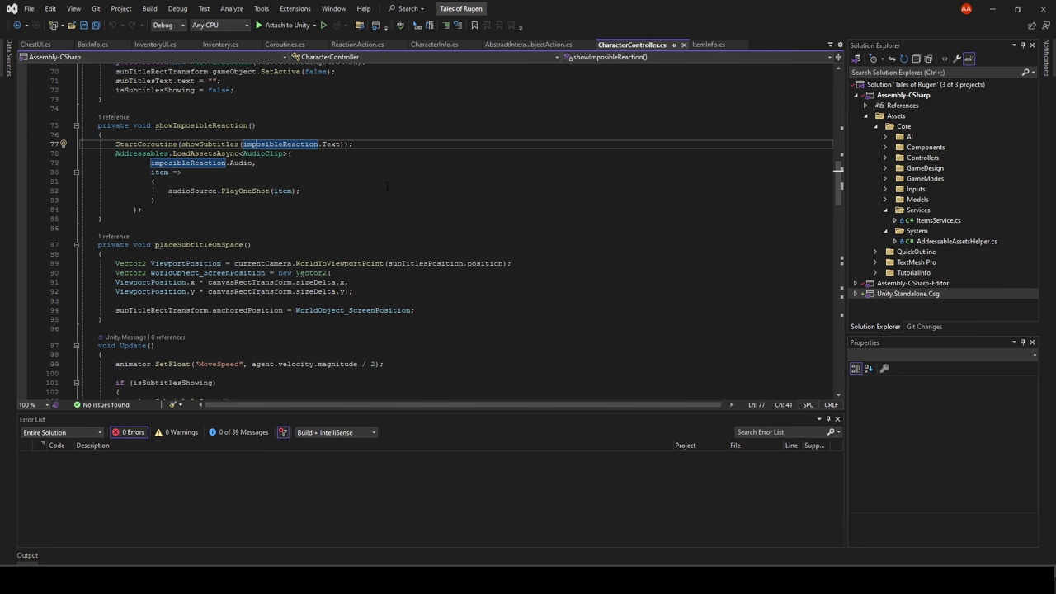
pyautogui.scroll(-1, 387, 186)
pyautogui.click(430, 244)
pyautogui.press('Down')
pyautogui.press('Down')
pyautogui.press('Down')
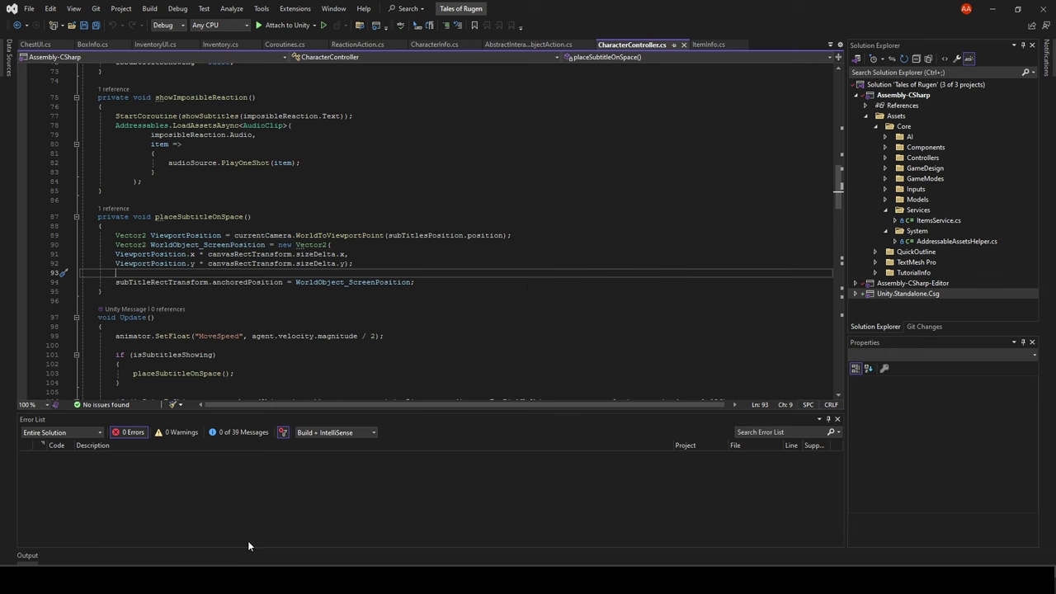
pyautogui.moveTo(193, 588)
pyautogui.click(194, 534)
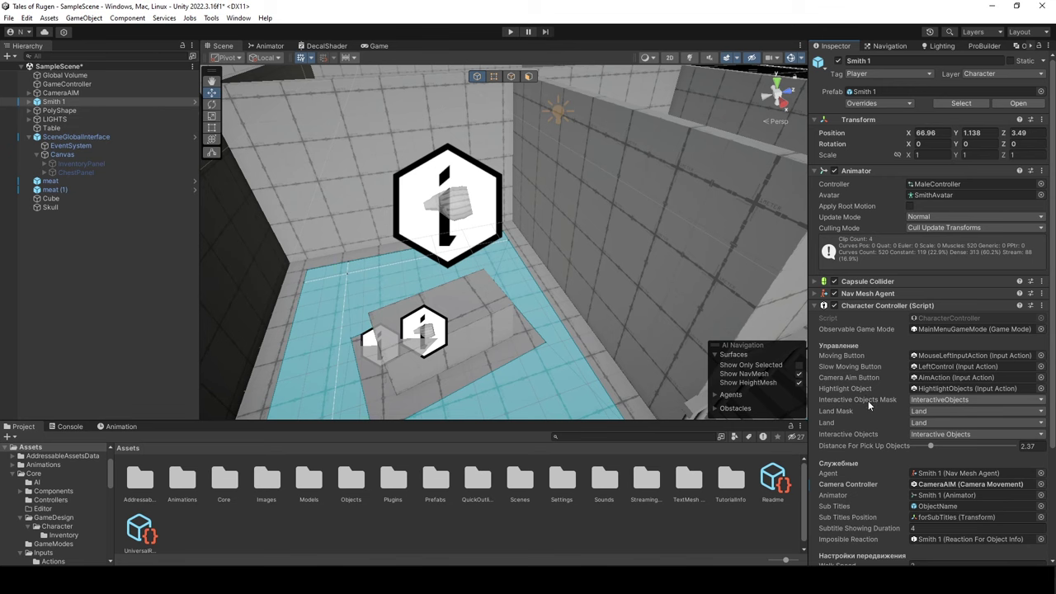
# Expand Smith 1 and frame the Scene view on its forSubTitles child
pyautogui.click(29, 102)
pyautogui.doubleClick(69, 198)
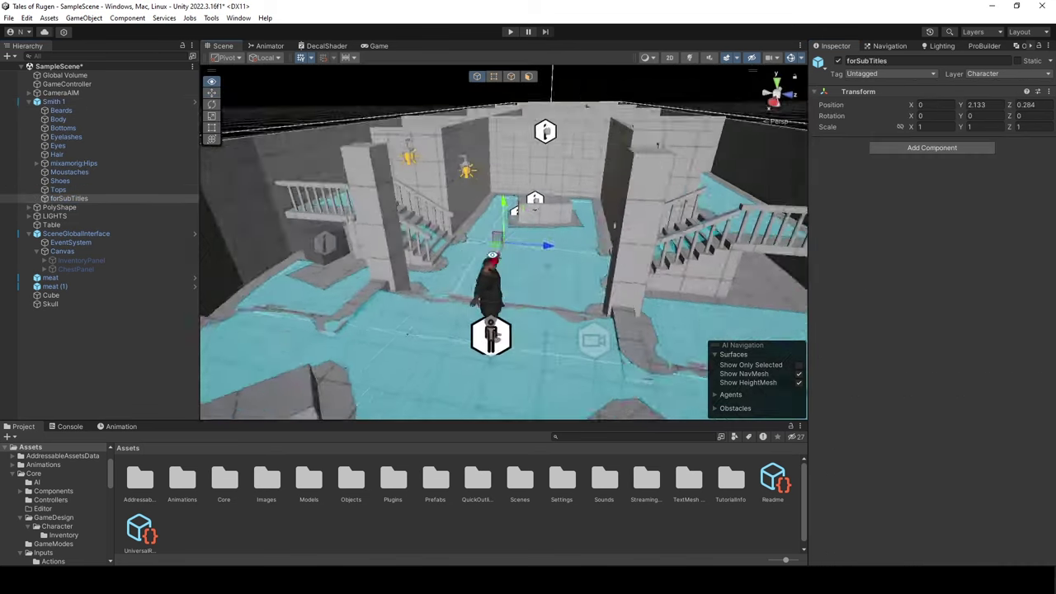
pyautogui.moveTo(385, 206)
pyautogui.keyDown('alt'); pyautogui.mouseDown()
pyautogui.moveTo(385, 168)
pyautogui.moveTo(388, 239)
pyautogui.mouseUp(); pyautogui.keyUp('alt')
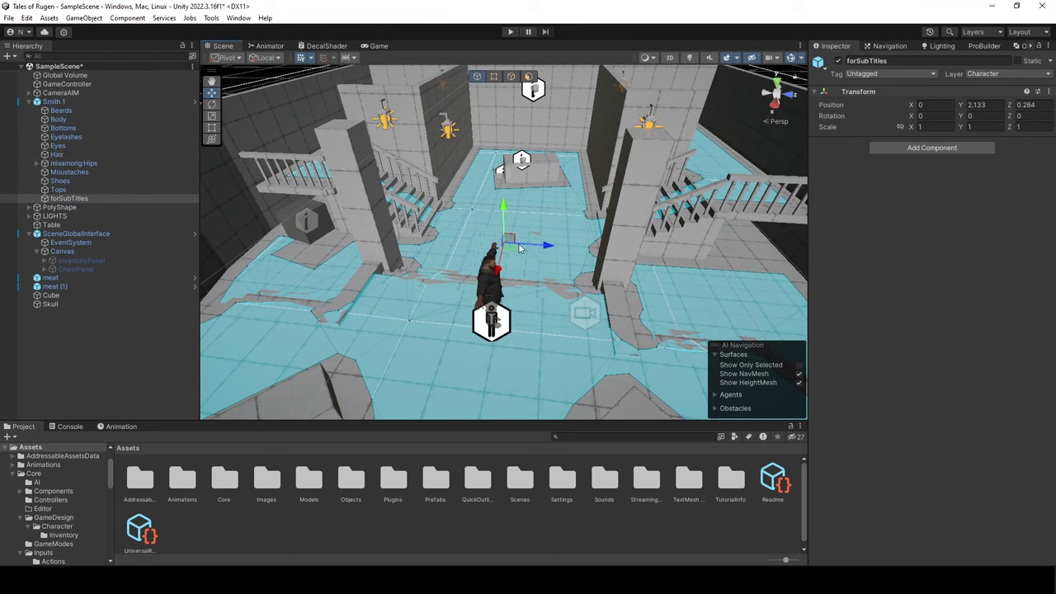
# Select the Cube in the scene to show its Box Collider and Rigidbody components
pyautogui.click(327, 227)
pyautogui.click(322, 219)
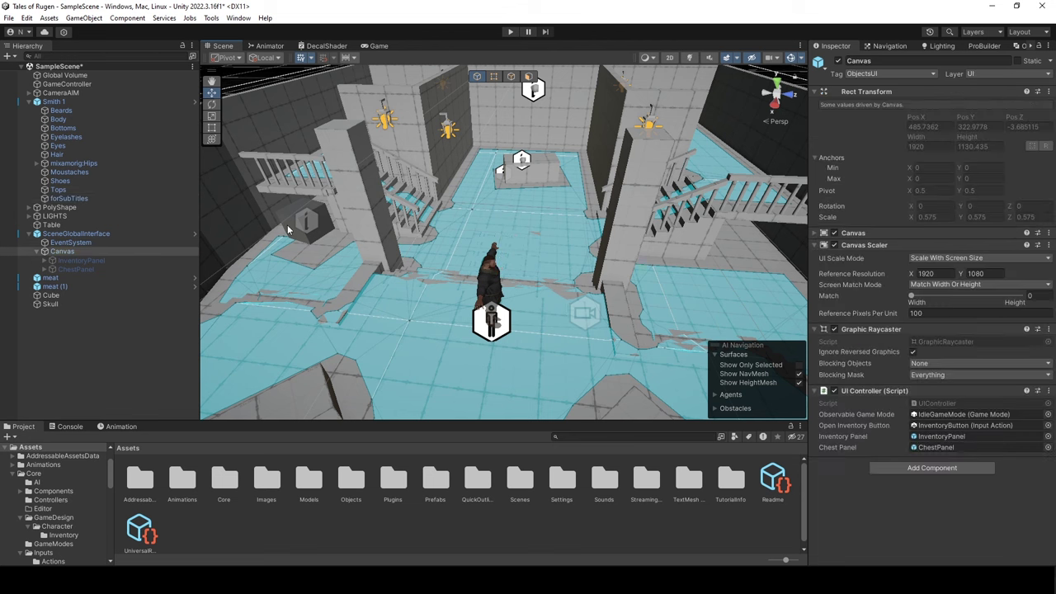
pyautogui.click(287, 225)
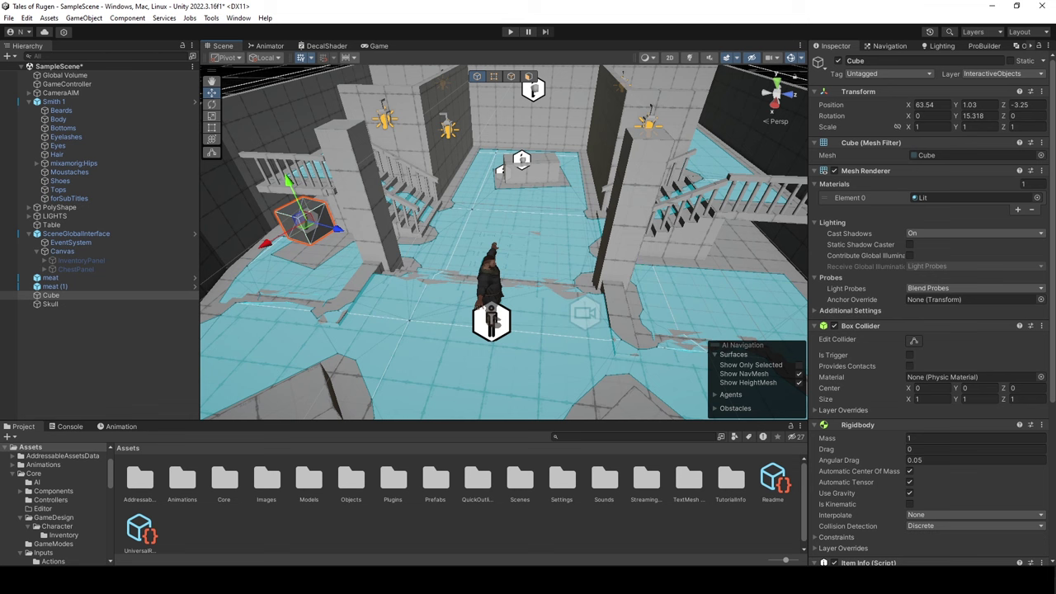
pyautogui.moveTo(237, 577)
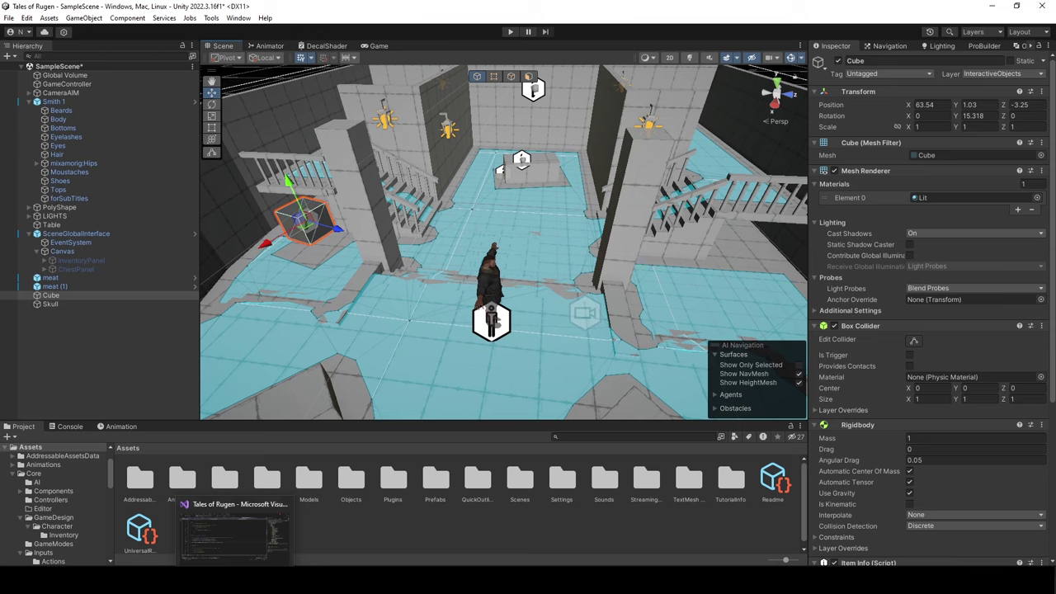
# Bring Visual Studio forward and locate the hightlightObject input check in CharacterController's Update method
pyautogui.click(235, 533)
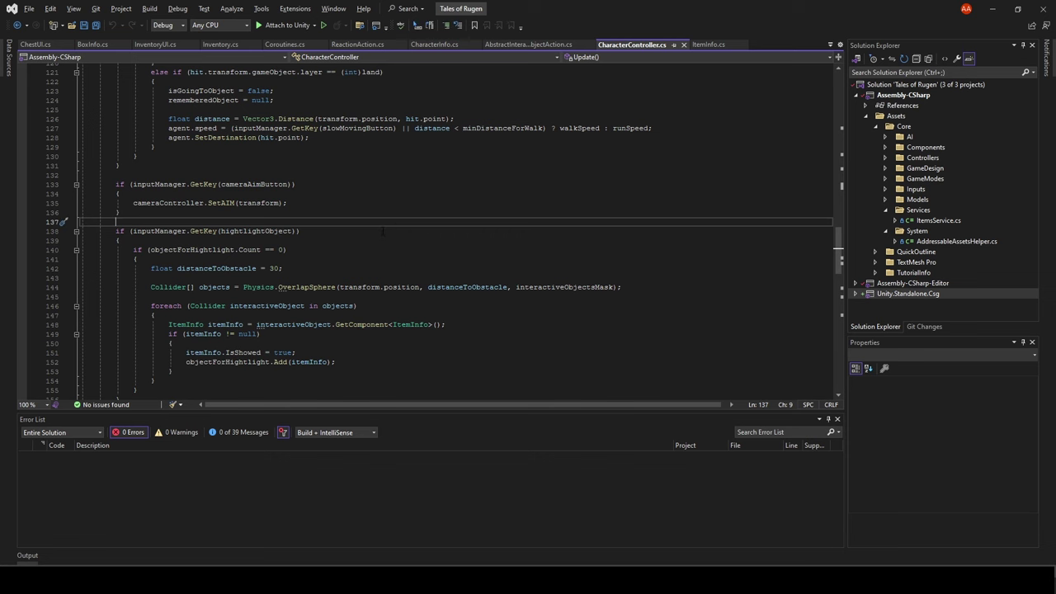
pyautogui.scroll(-2, 383, 228)
pyautogui.click(336, 146)
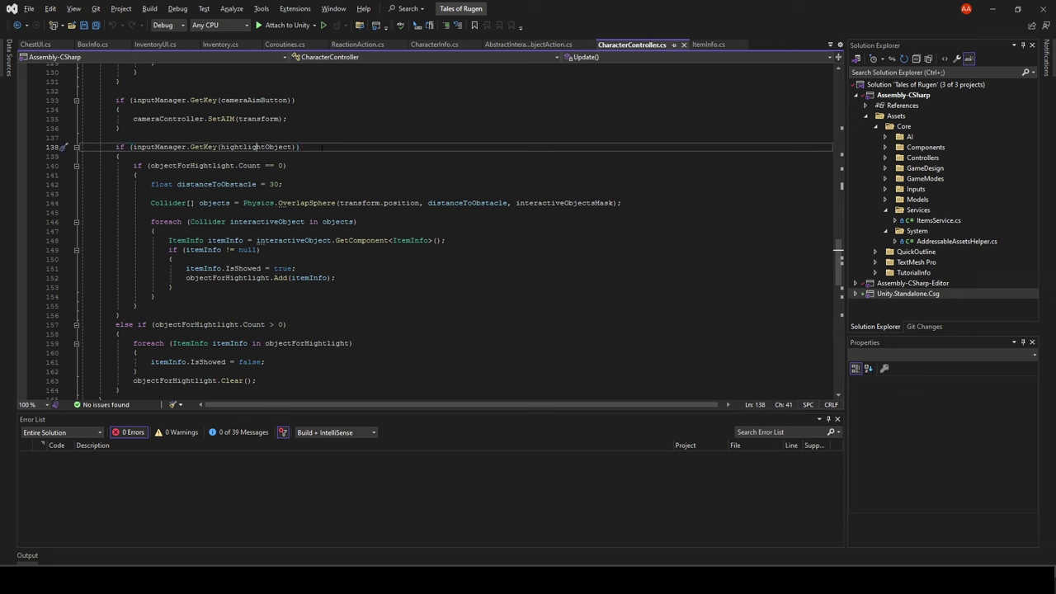
pyautogui.scroll(-1, 355, 147)
pyautogui.press('Down')
pyautogui.press('Home')
# Highlight uses of hightlightObject, objectForHightlight, itemInfo and ItemInfo around the OverlapSphere search with interactiveObjectsMask
pyautogui.click(265, 119)
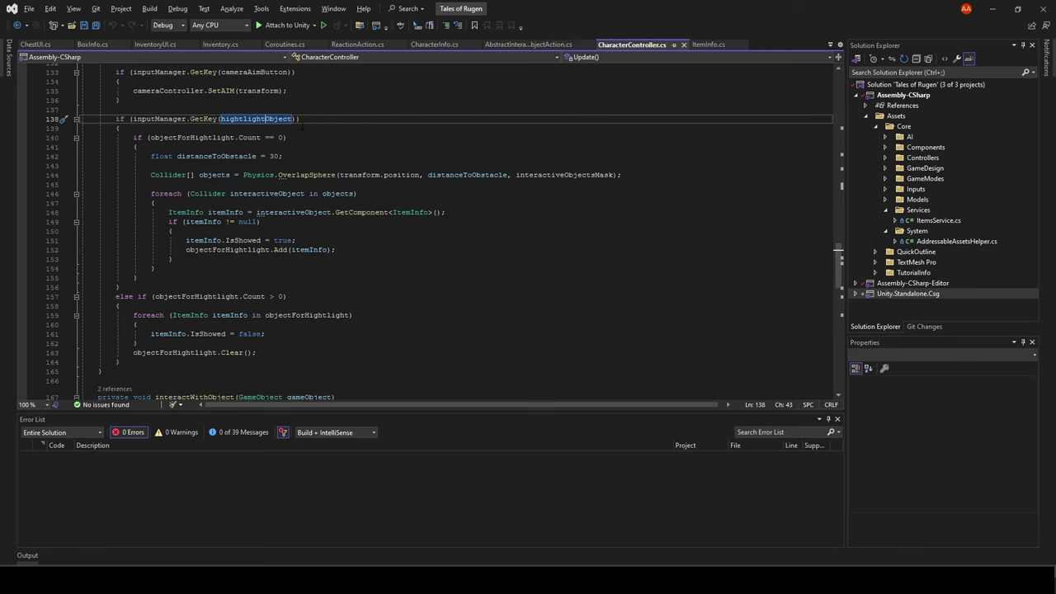
pyautogui.click(203, 137)
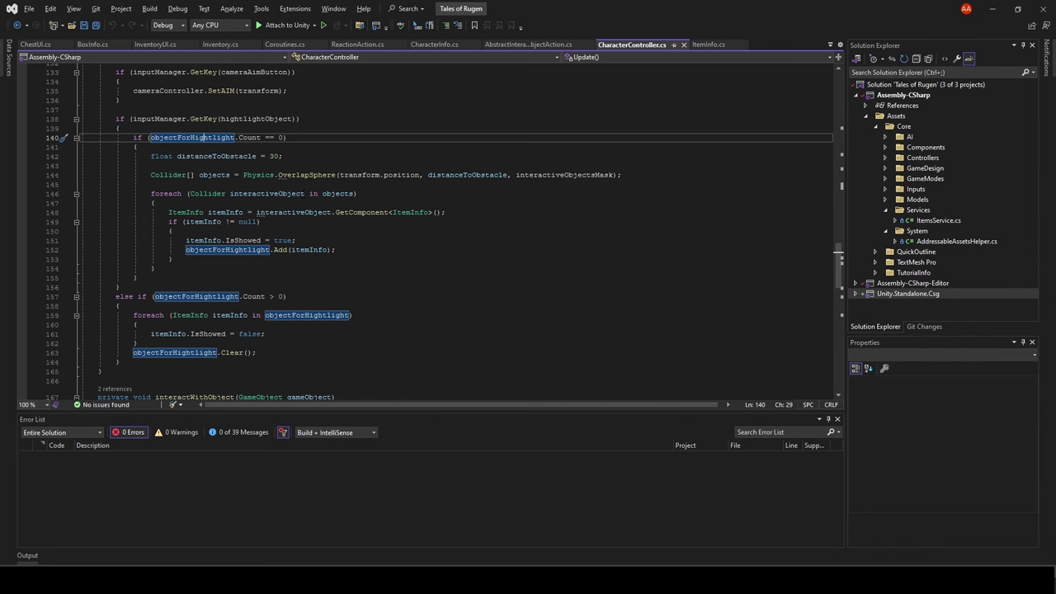
pyautogui.click(331, 175)
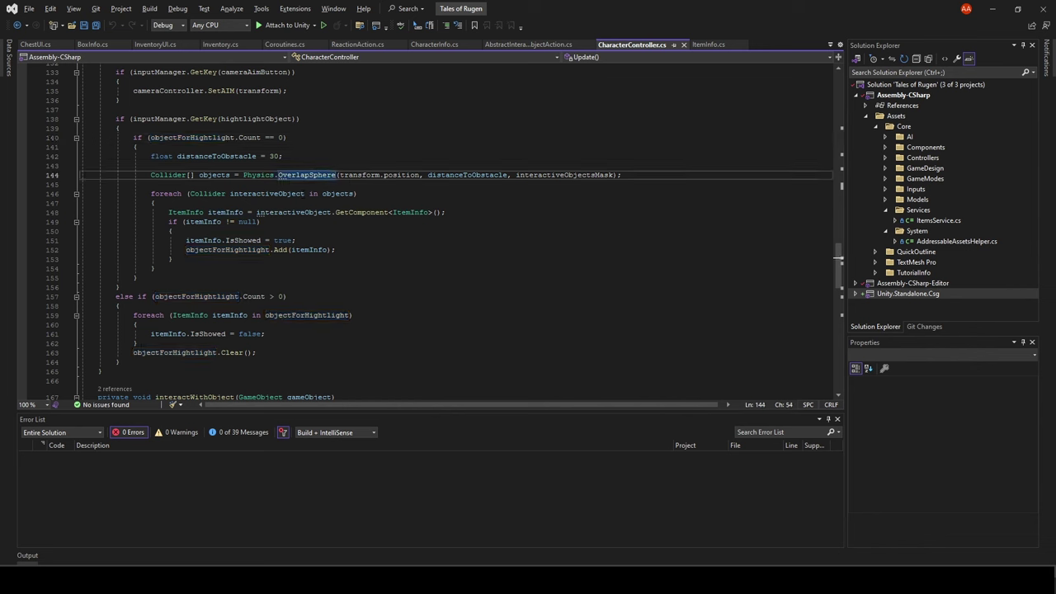
pyautogui.click(239, 212)
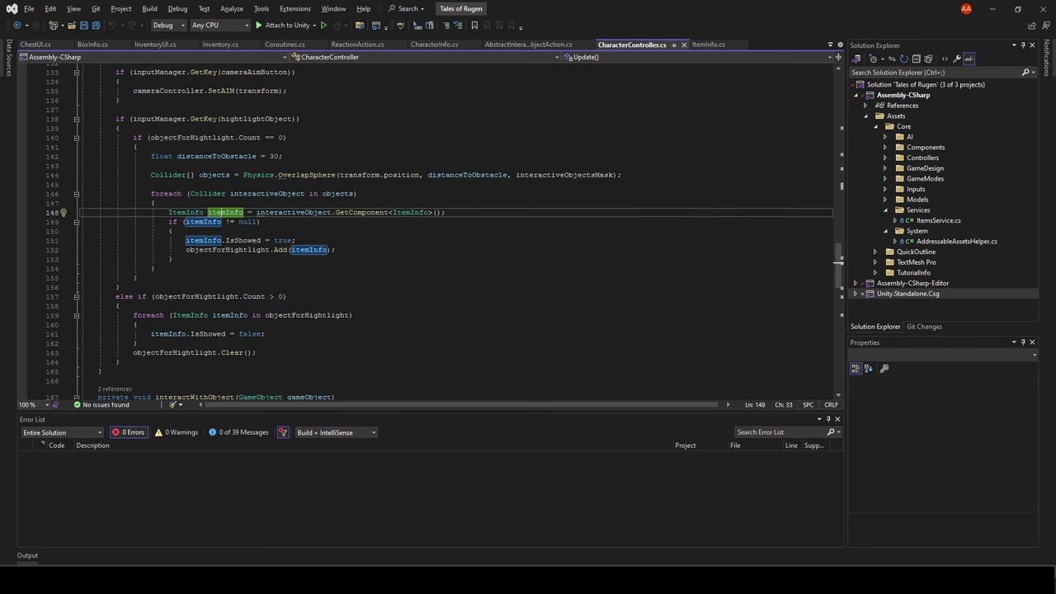
pyautogui.click(398, 212)
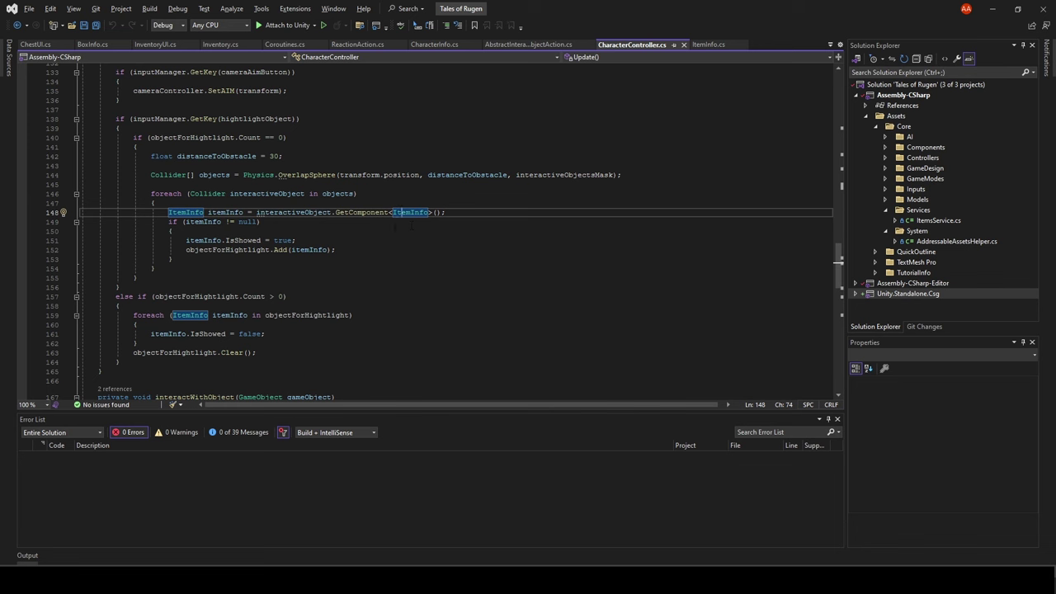
pyautogui.click(244, 249)
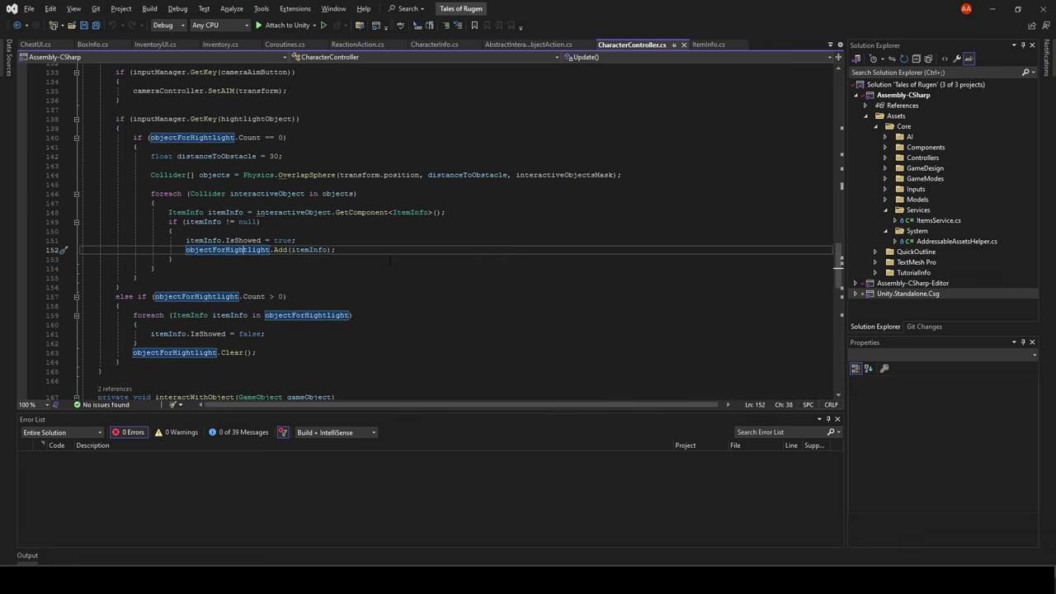
pyautogui.click(546, 175)
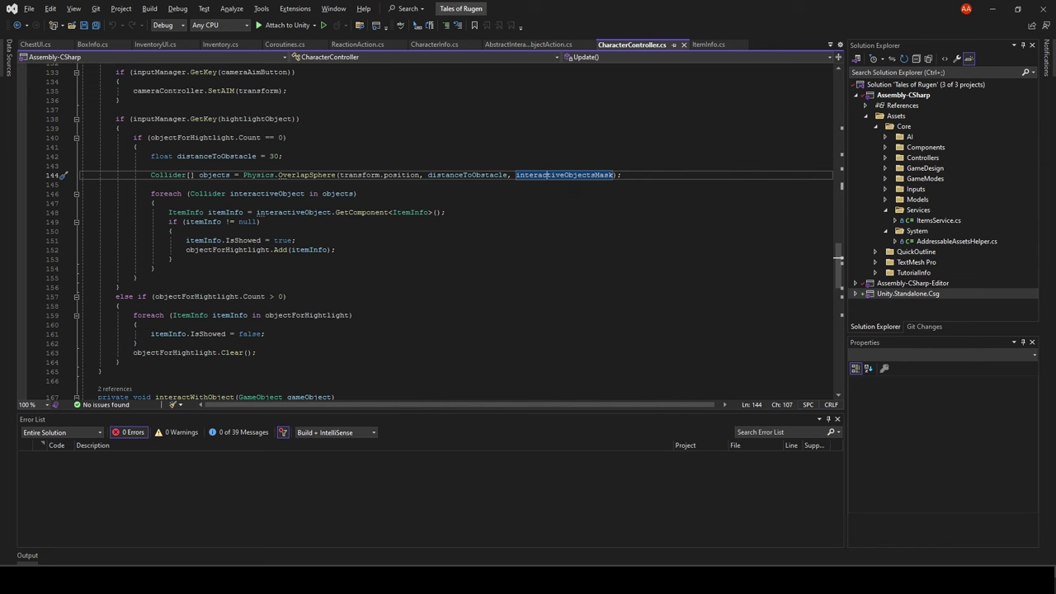
# Select the highlight input condition and object-search code, noting the branch that clears highlighted objects
pyautogui.click(139, 137)
pyautogui.click(301, 119)
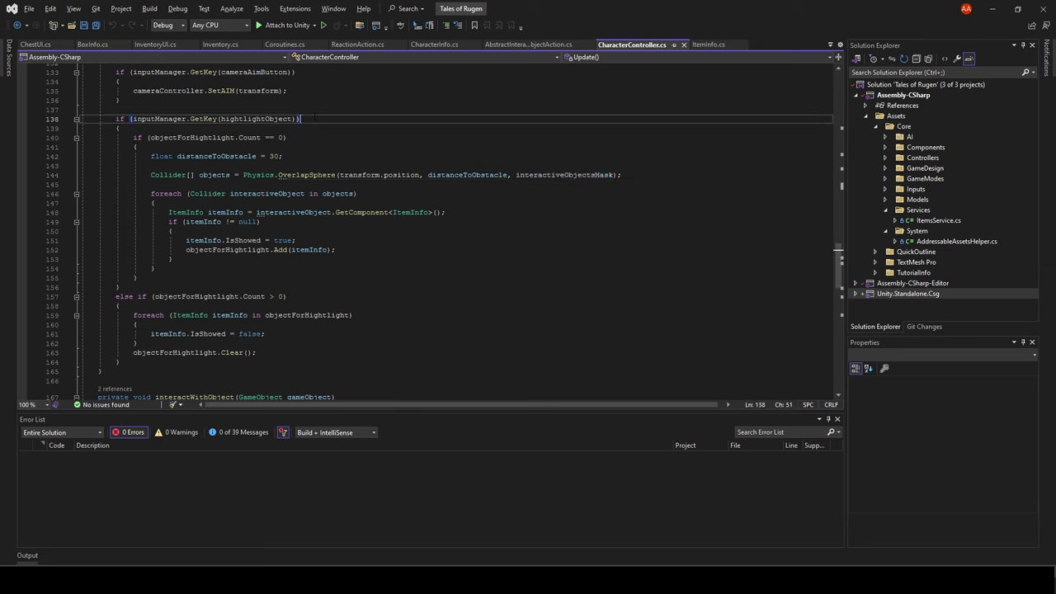
pyautogui.click(194, 296)
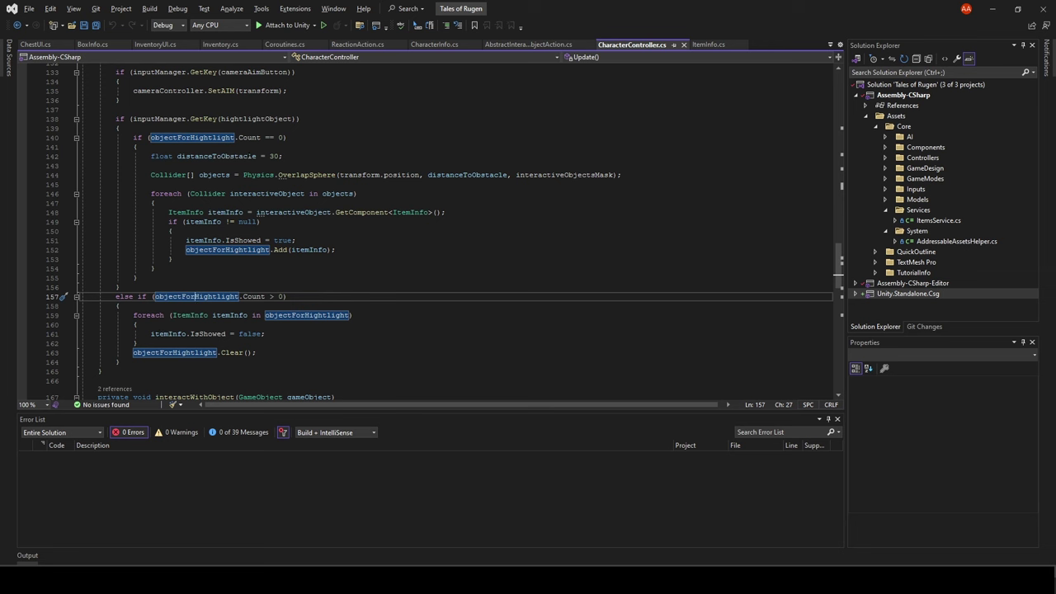
pyautogui.moveTo(117, 119); pyautogui.dragTo(121, 128)
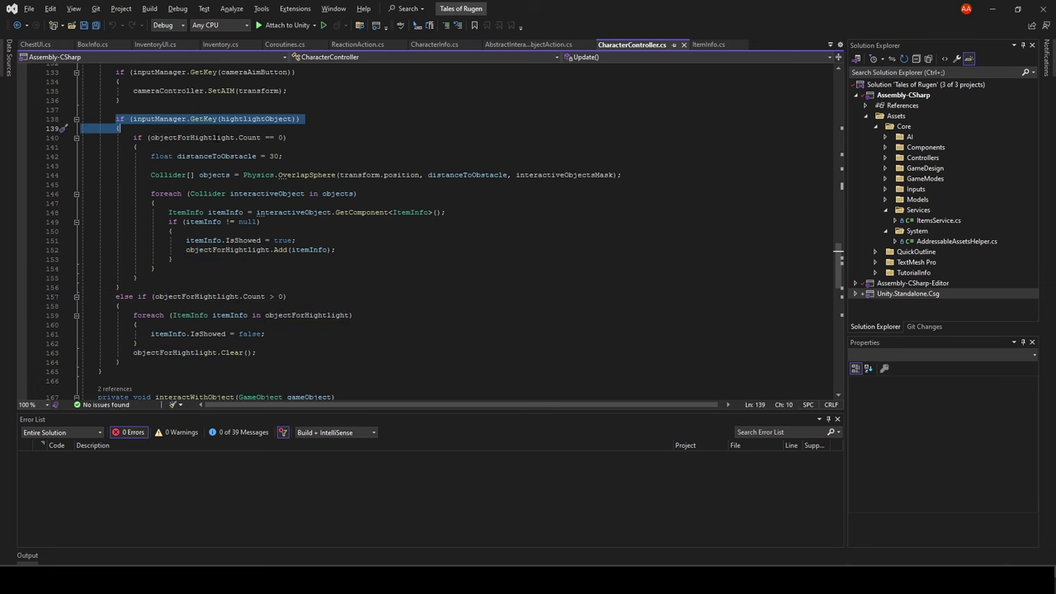
pyautogui.moveTo(133, 137); pyautogui.dragTo(172, 231)
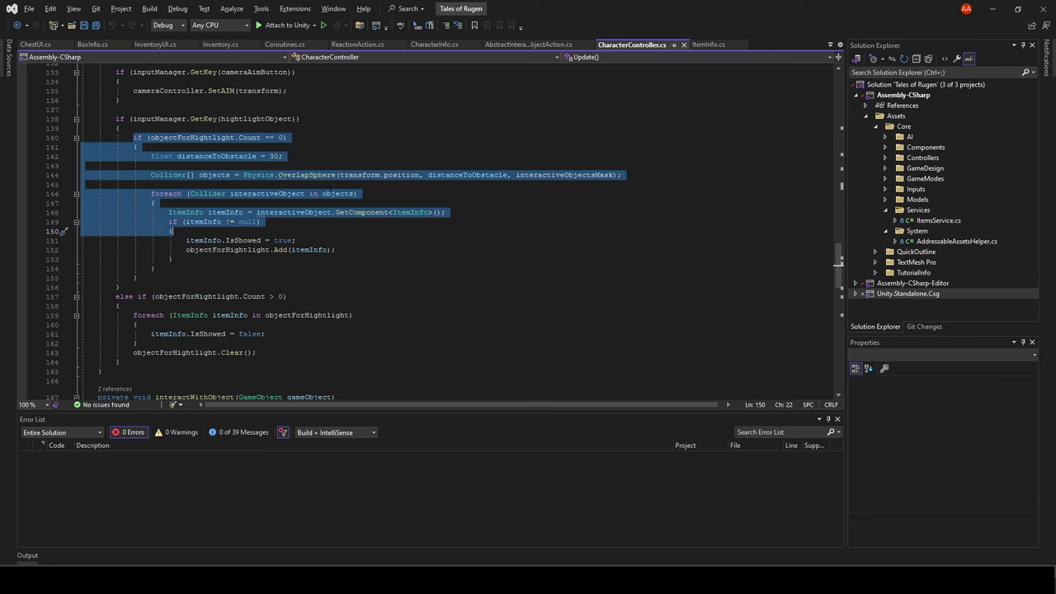
pyautogui.click(464, 182)
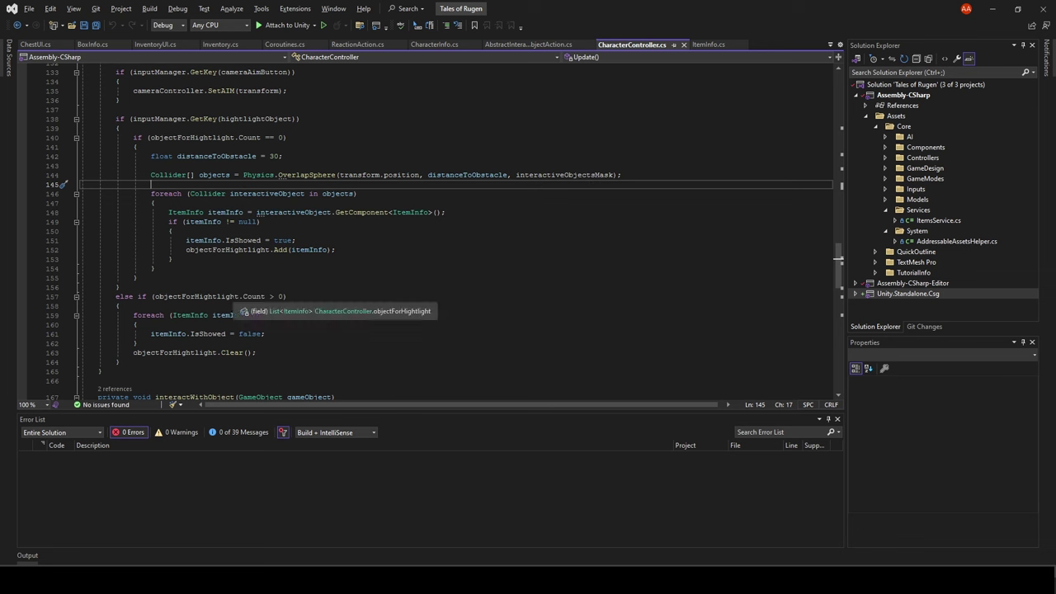
pyautogui.press('Up')
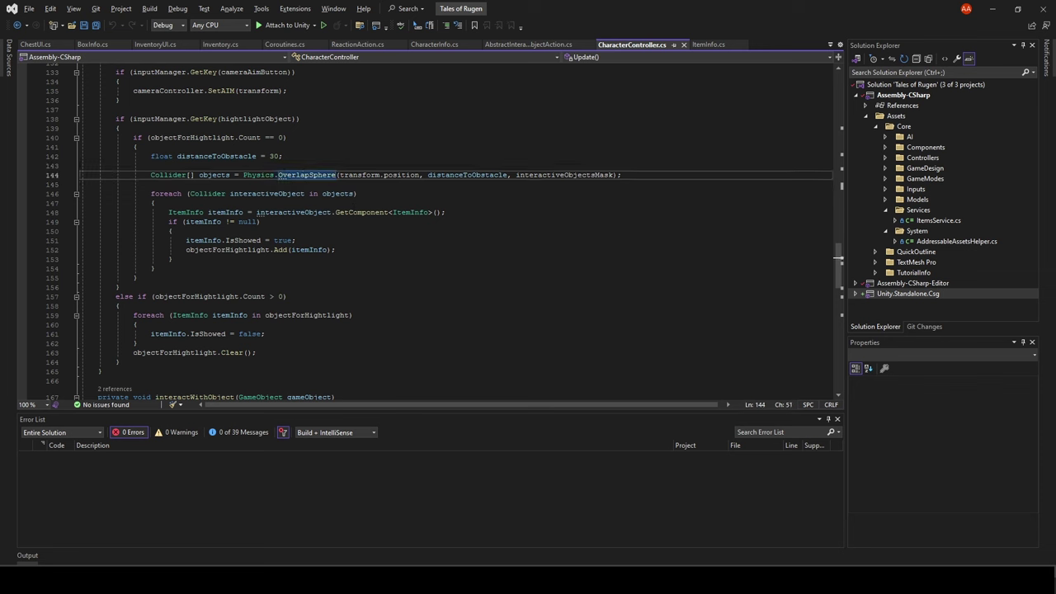
pyautogui.click(213, 137)
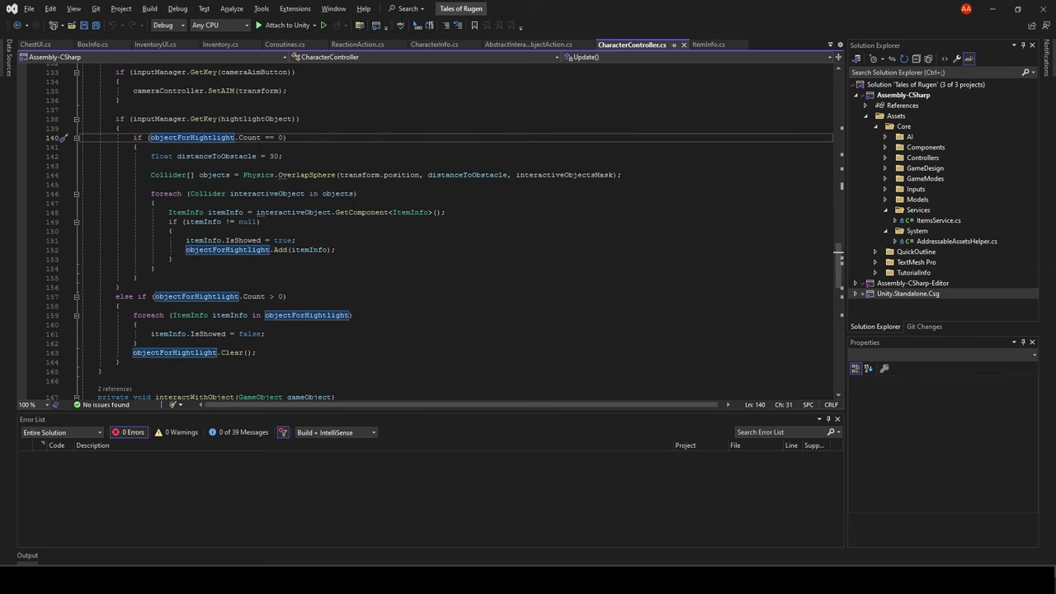